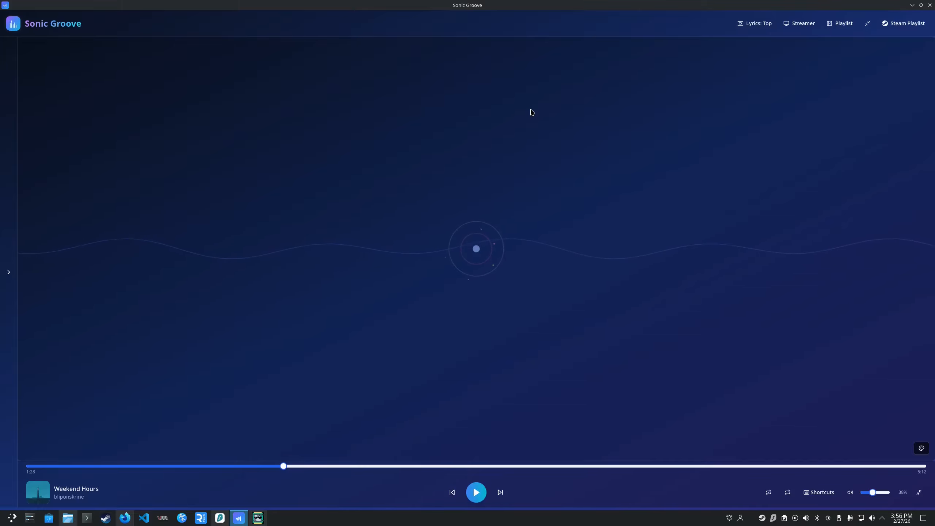
Play Weekend Hours from about 0:36 with a slight skip ahead, and pause it at about 1:02.
{"action": "left_click", "coordinate": [131, 467]}
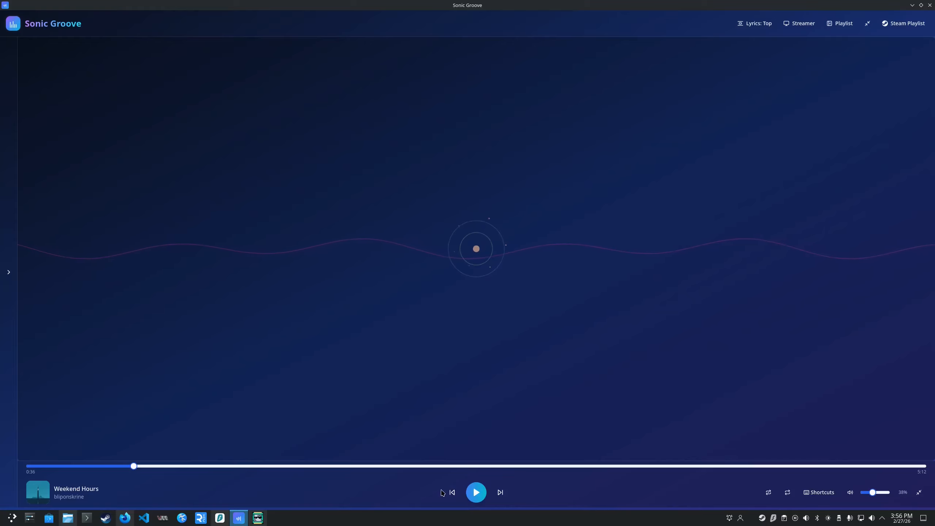
{"action": "left_click", "coordinate": [472, 497]}
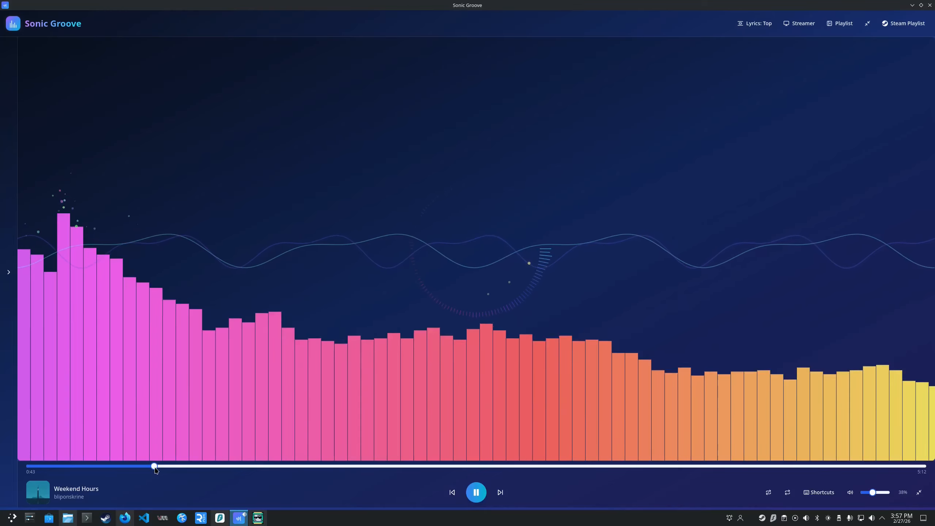
{"action": "left_click", "coordinate": [160, 467]}
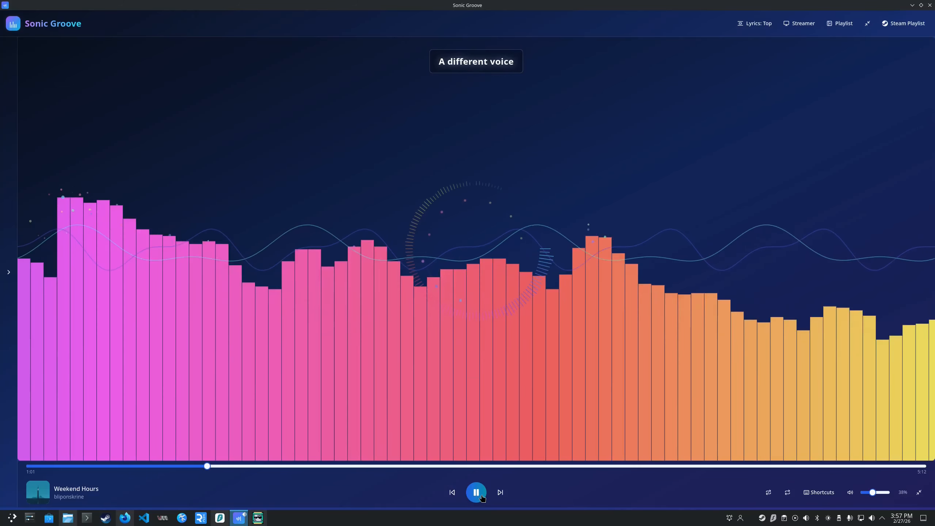
{"action": "left_click", "coordinate": [482, 497]}
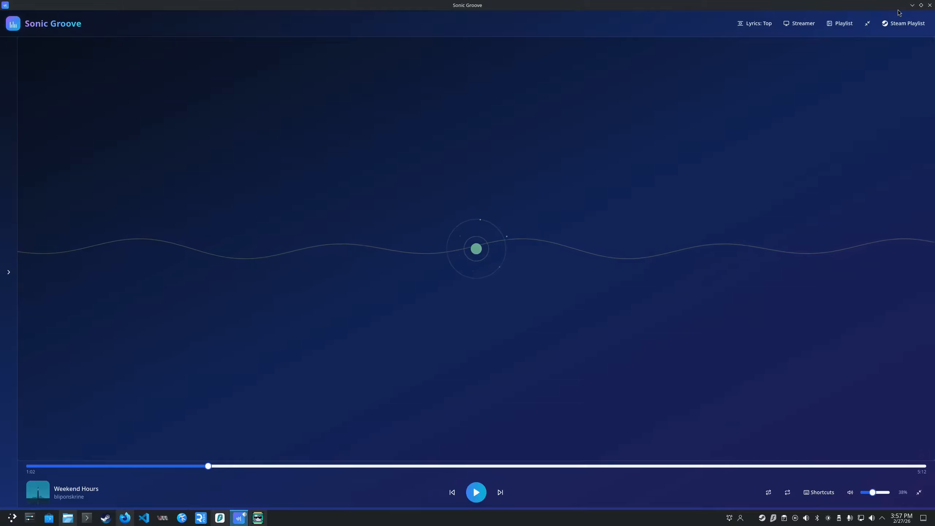
Minimize the music player, switch to Firefox and open lyric.sonicgroove.app in a new tab.
{"action": "left_click", "coordinate": [912, 5]}
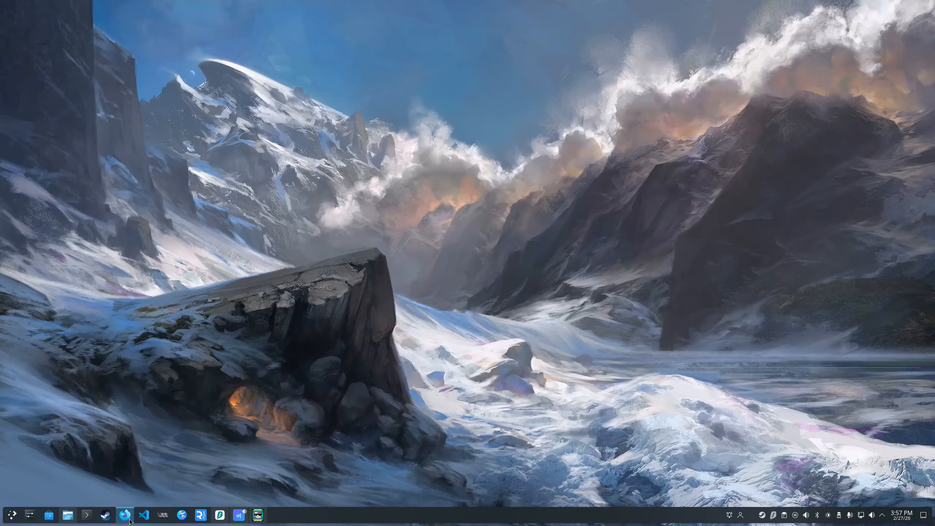
{"action": "mouse_move", "coordinate": [130, 520]}
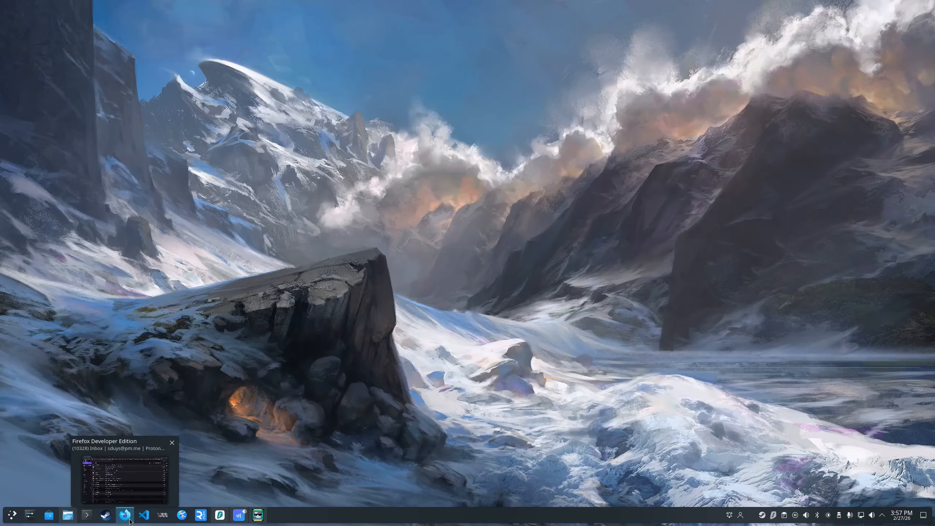
{"action": "left_click", "coordinate": [130, 520]}
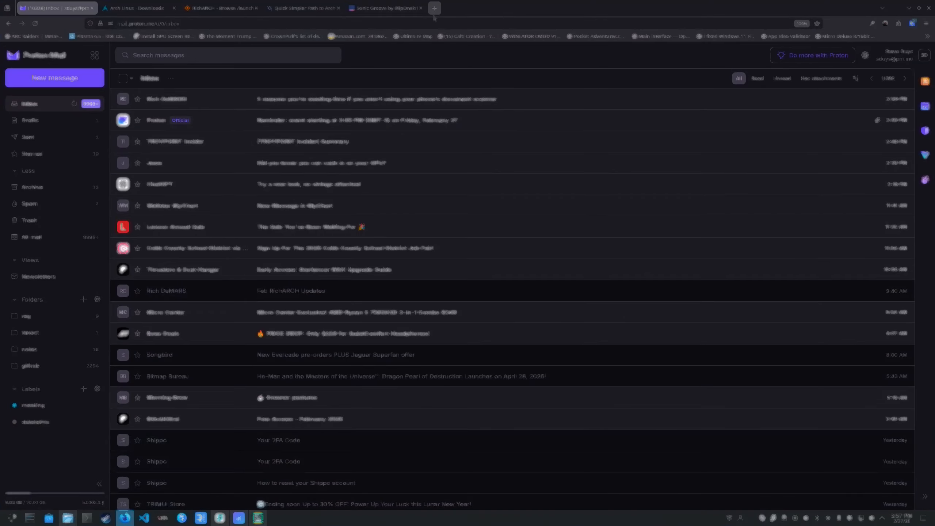
{"action": "left_click", "coordinate": [434, 8]}
{"action": "type", "text": "lyric"}
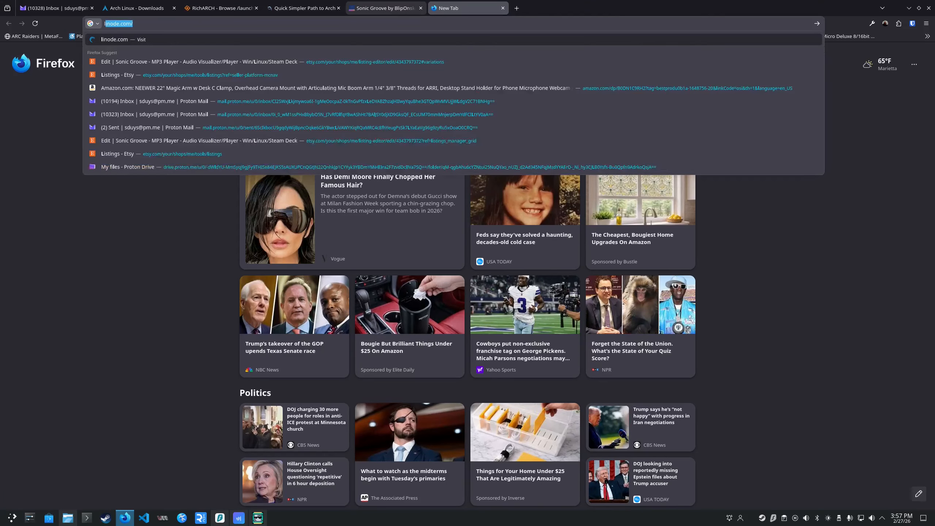
{"action": "type", "text": "."}
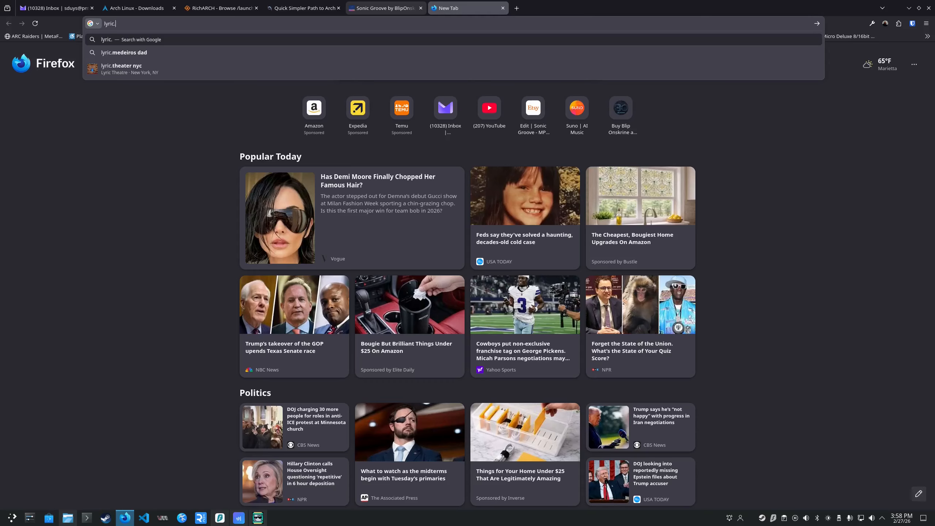
{"action": "type", "text": "sonic"}
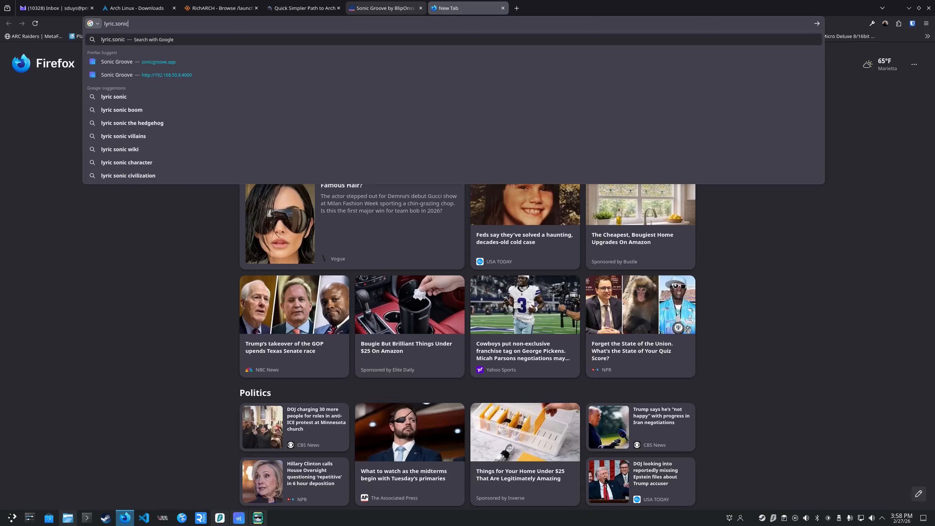
{"action": "type", "text": "groove.app"}
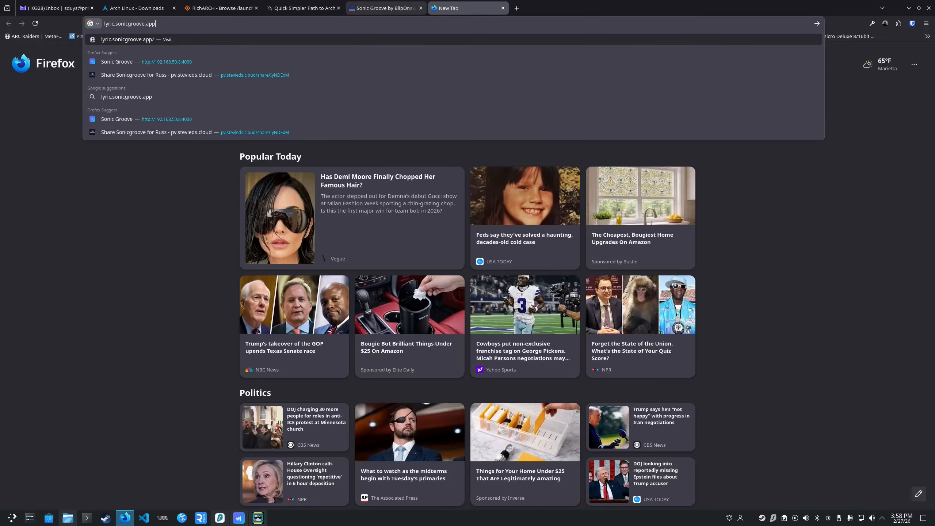
{"action": "key", "text": "Return"}
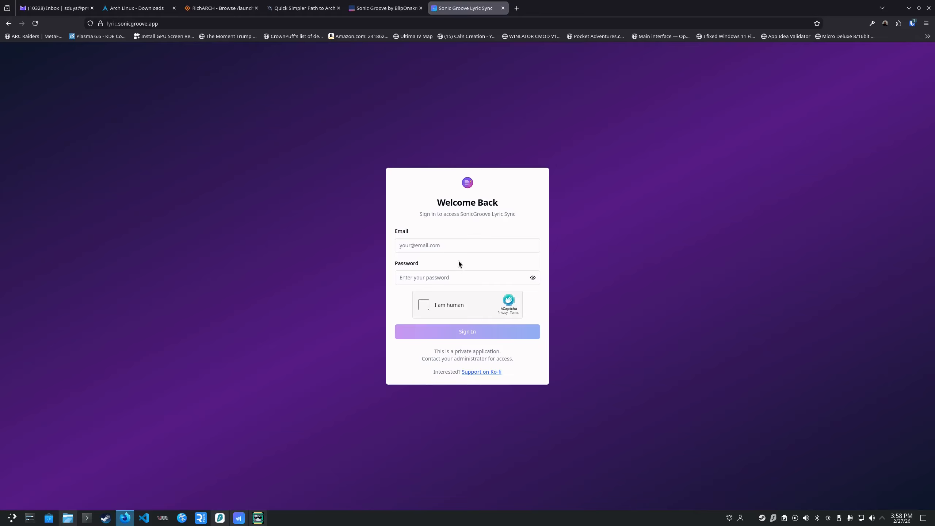
Sign in to the lyric sync site with the saved account email and password, completing the human verification by picking the shorter lines.
{"action": "left_click", "coordinate": [457, 253]}
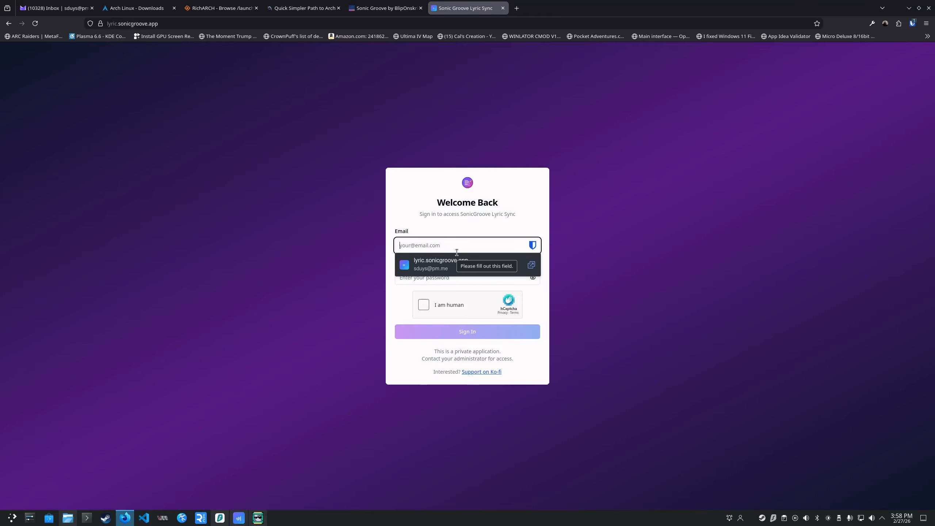
{"action": "left_click", "coordinate": [442, 272]}
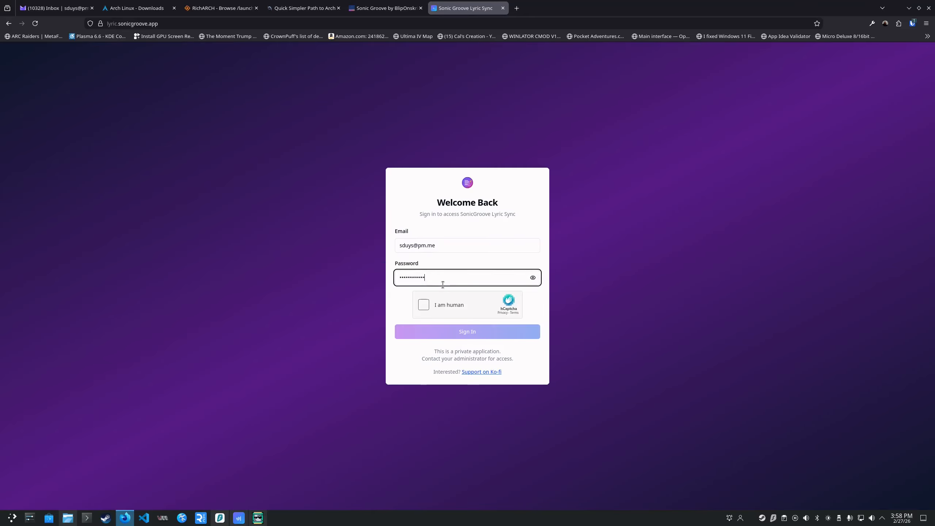
{"action": "left_click", "coordinate": [422, 306]}
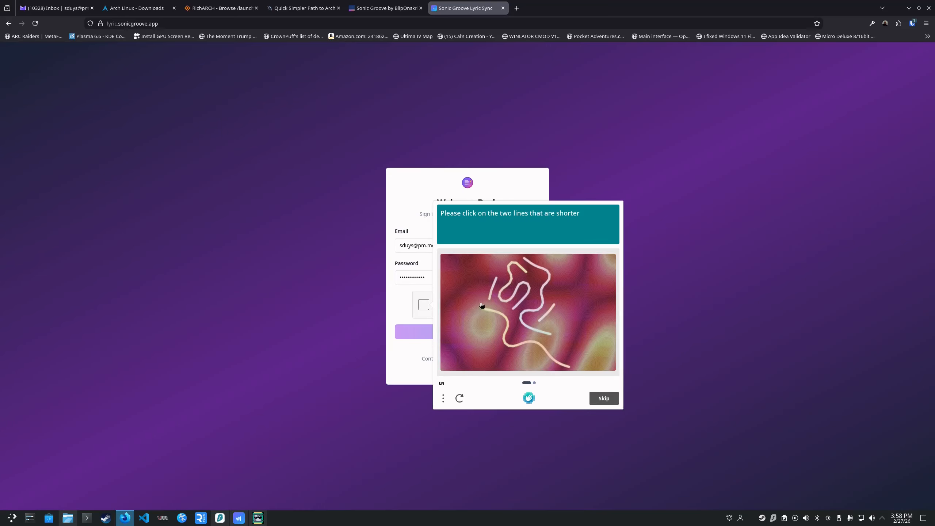
{"action": "left_click", "coordinate": [493, 289]}
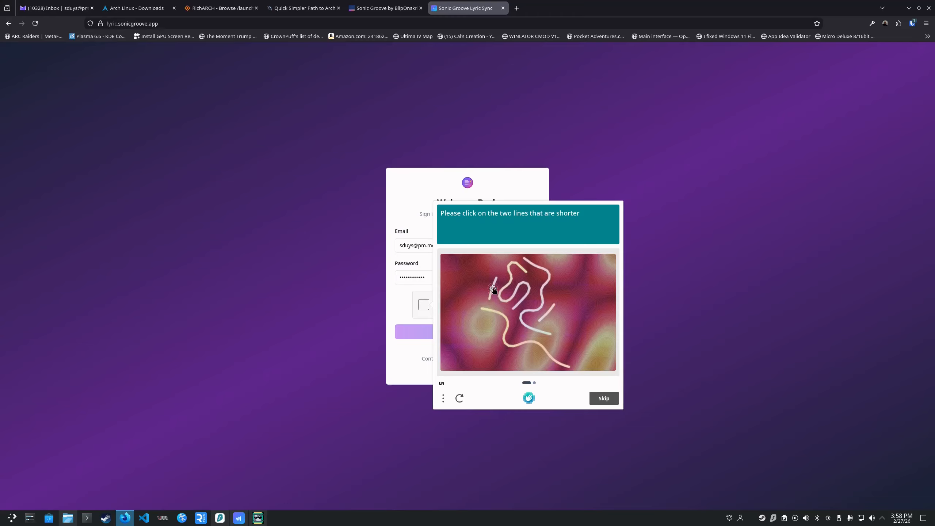
{"action": "left_click", "coordinate": [546, 312]}
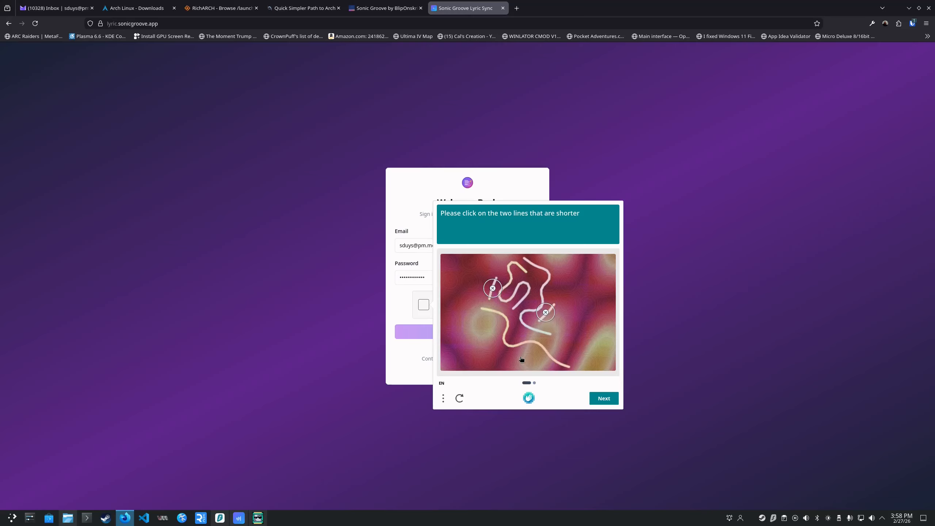
{"action": "left_click", "coordinate": [600, 401]}
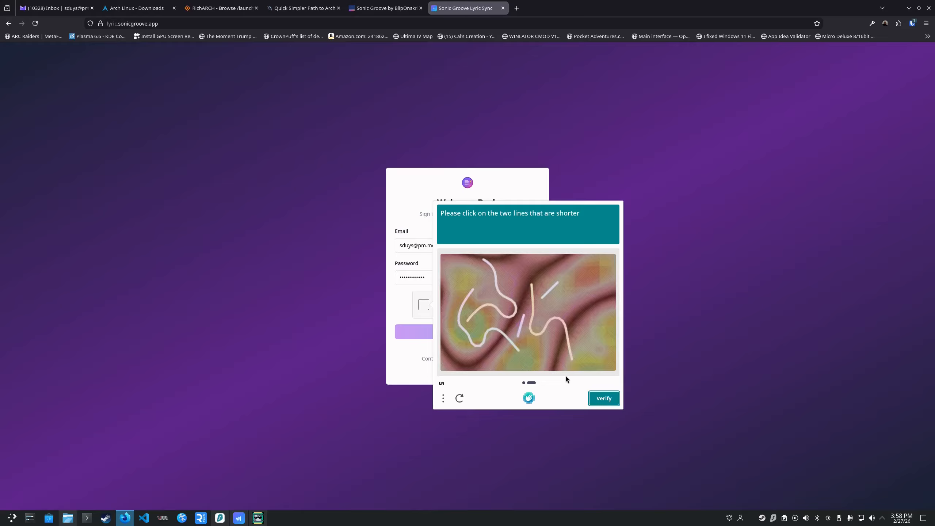
{"action": "left_click", "coordinate": [519, 328]}
{"action": "left_click", "coordinate": [549, 291]}
{"action": "left_click", "coordinate": [604, 399]}
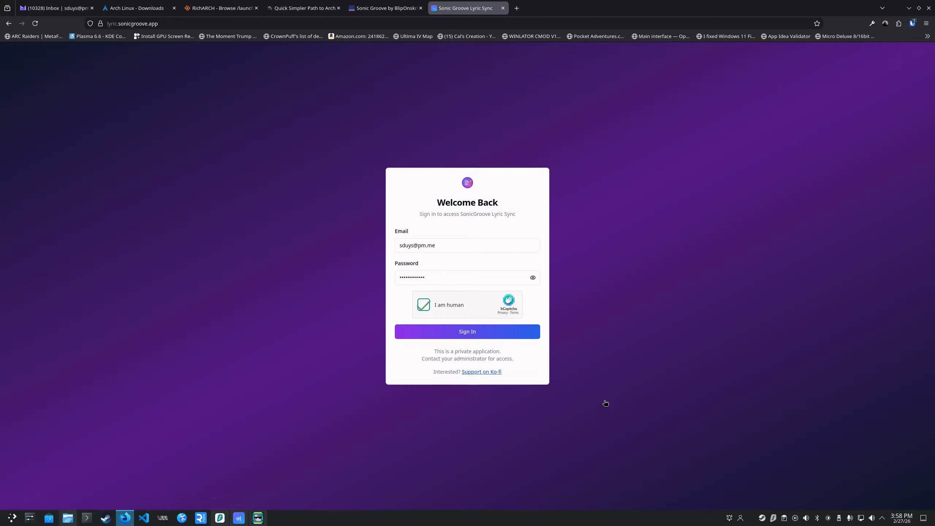
{"action": "left_click", "coordinate": [473, 335]}
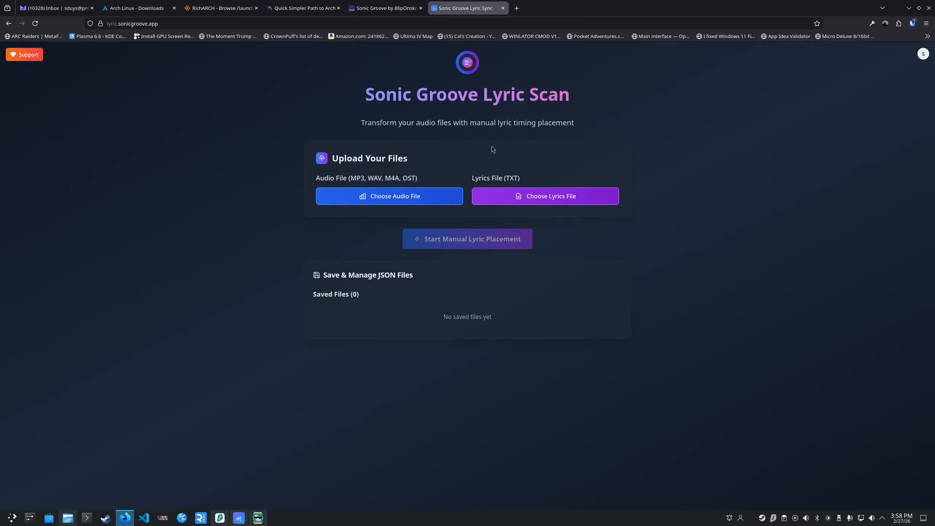
Choose Weekend Hours.mp3 from the sg-demo folder on the SONICGROOVE drive as the audio file.
{"action": "left_click", "coordinate": [389, 198]}
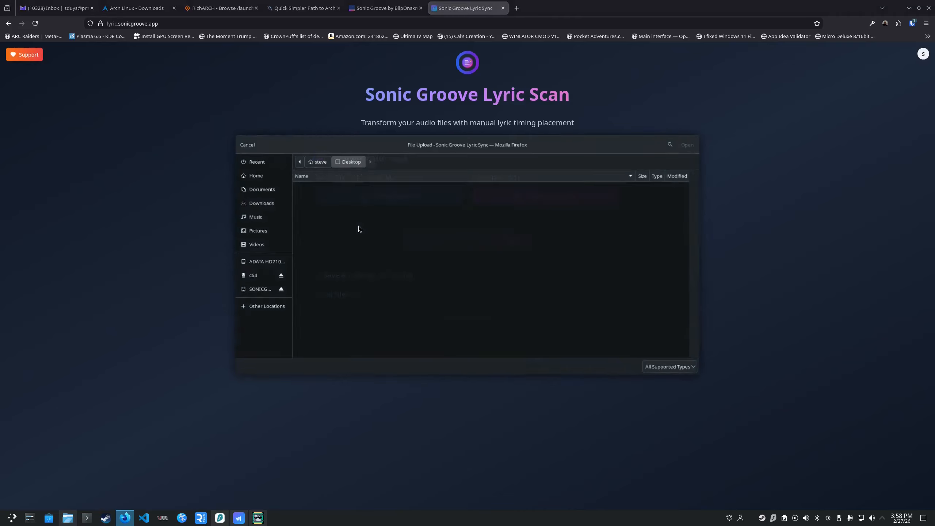
{"action": "left_click", "coordinate": [268, 291]}
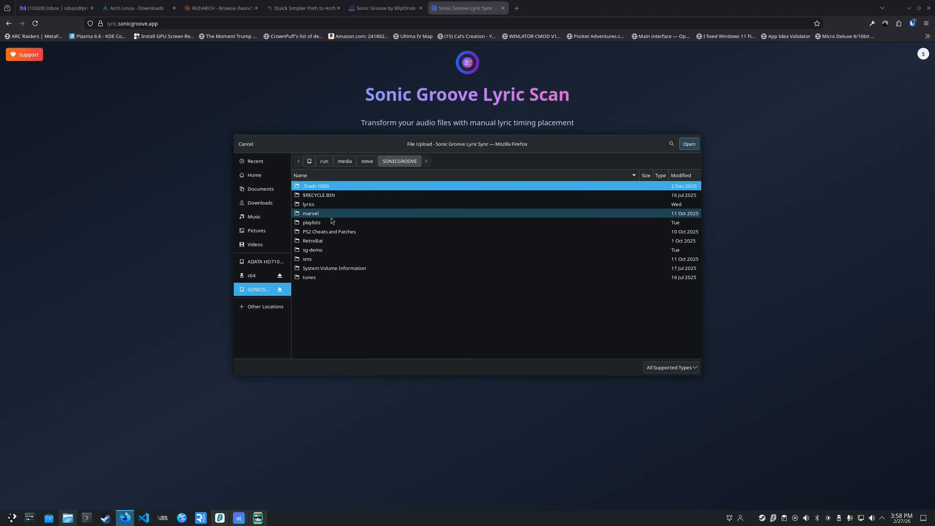
{"action": "double_click", "coordinate": [319, 250]}
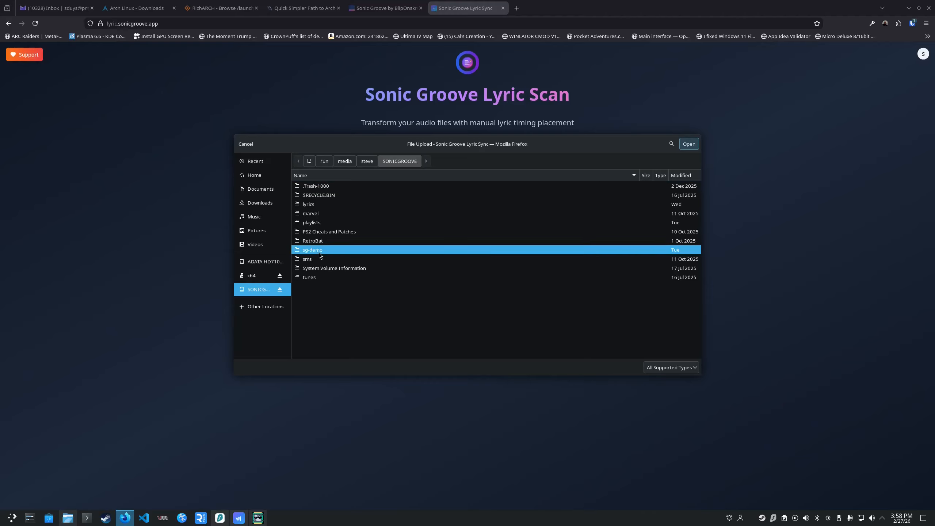
{"action": "double_click", "coordinate": [328, 205]}
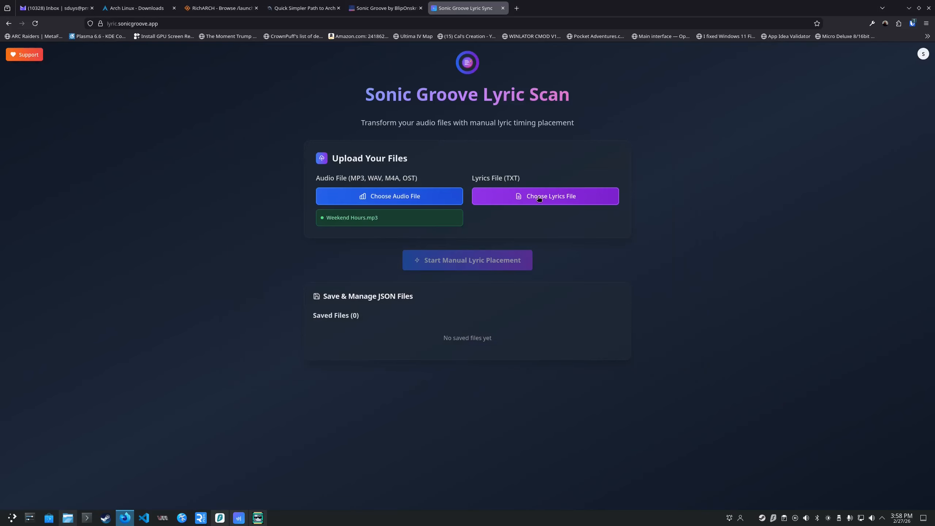
Bring up the lyrics file chooser, and in Dolphin open weekend-hours-lyrics.txt from the SONICGROOVE drive's lyrics folder.
{"action": "left_click", "coordinate": [537, 198]}
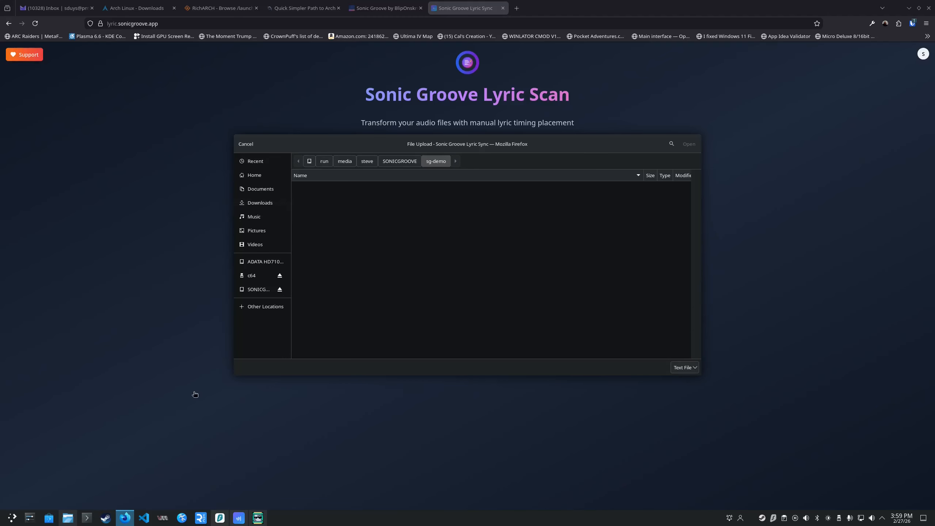
{"action": "left_click", "coordinate": [67, 517]}
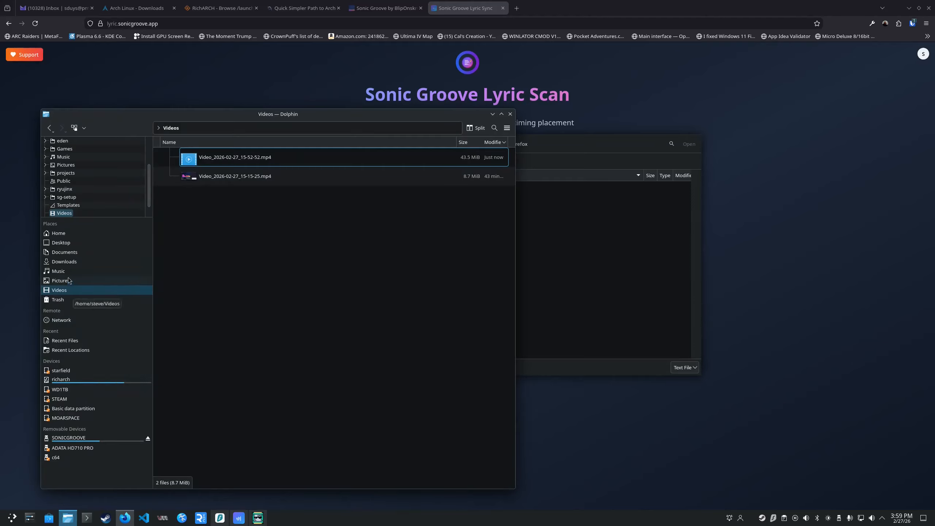
{"action": "left_click", "coordinate": [66, 253]}
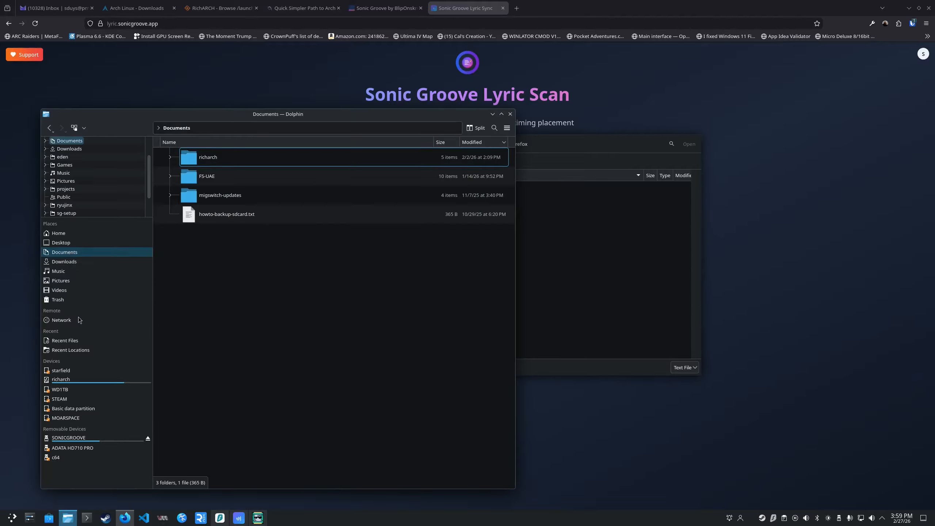
{"action": "left_click", "coordinate": [75, 437]}
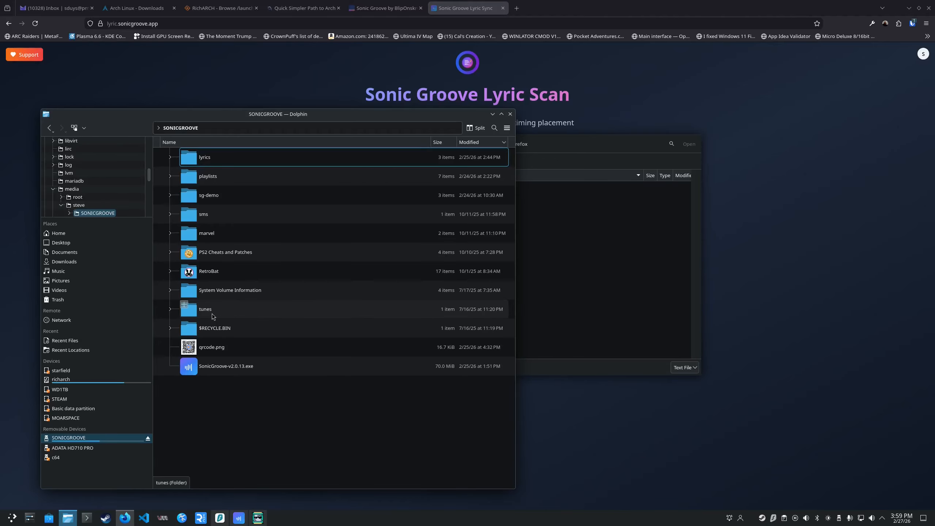
{"action": "left_click", "coordinate": [201, 164]}
{"action": "double_click", "coordinate": [201, 164]}
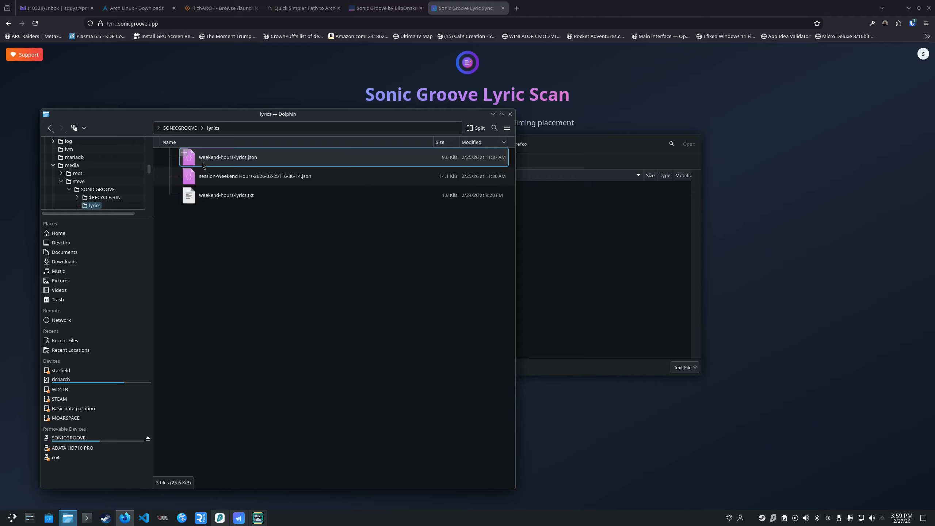
{"action": "double_click", "coordinate": [225, 198]}
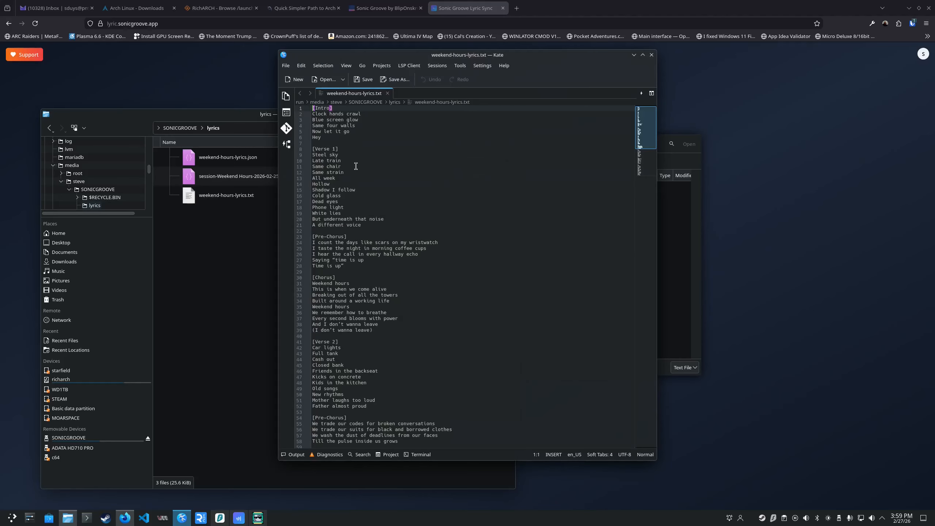
Enlarge the lyrics text to 300% and examine how the song sections, bracketed headings and lines are laid out through the whole file.
{"action": "scroll", "coordinate": [362, 210], "scroll_direction": "up", "scroll_amount": 10}
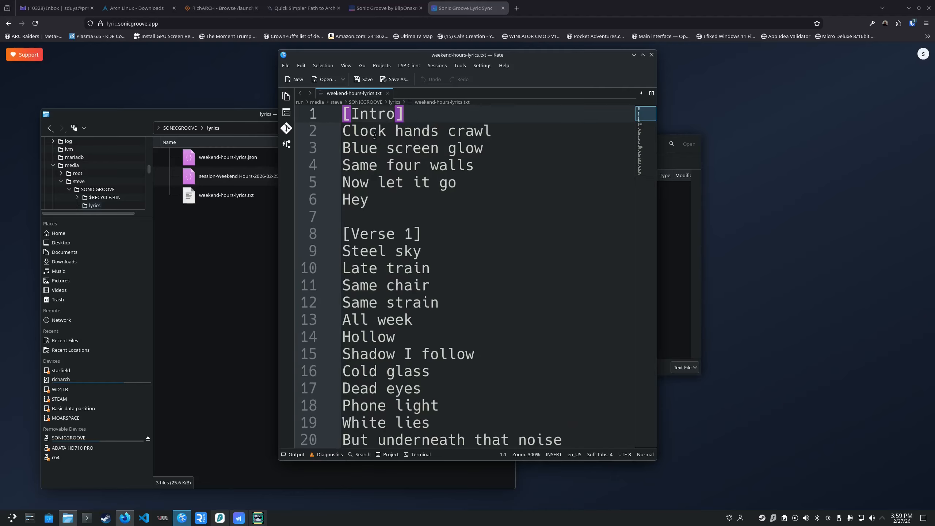
{"action": "left_click_drag", "start_coordinate": [343, 114], "coordinate": [379, 213]}
{"action": "scroll", "coordinate": [395, 222], "scroll_direction": "down", "scroll_amount": 4}
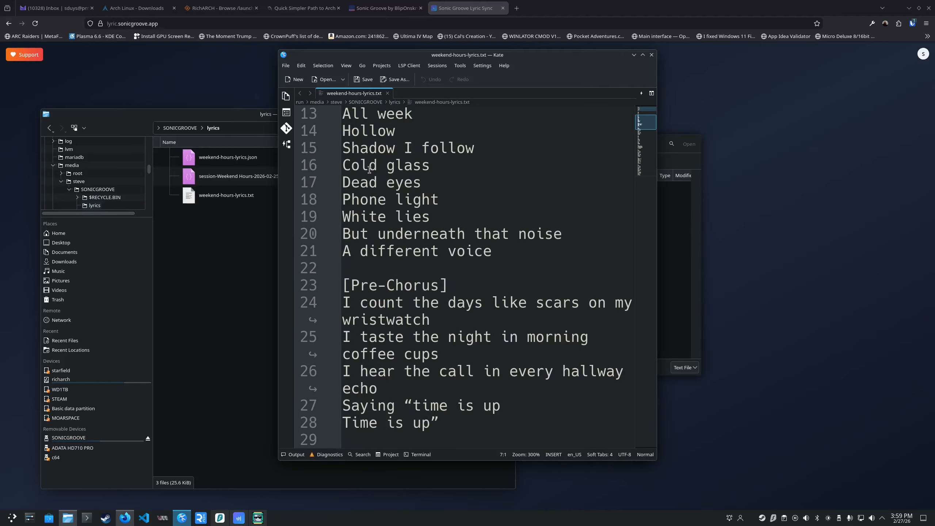
{"action": "scroll", "coordinate": [407, 302], "scroll_direction": "down", "scroll_amount": 9}
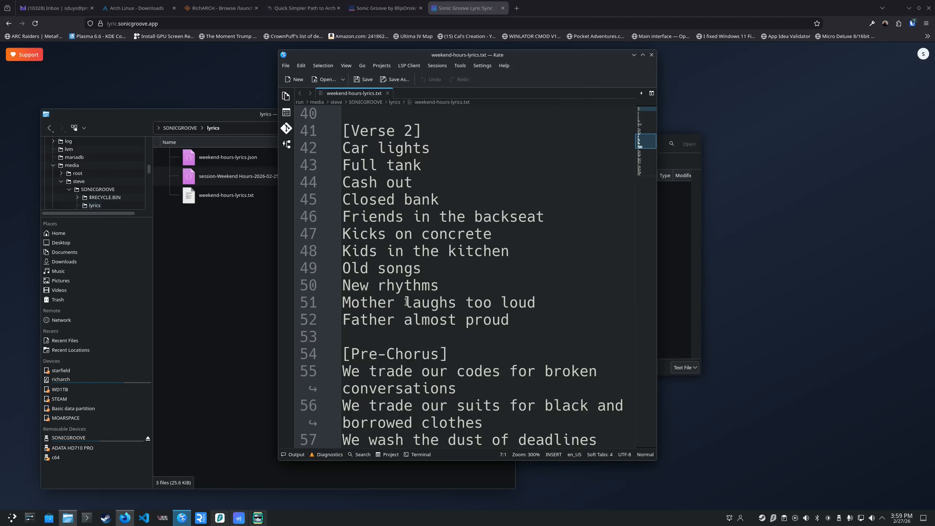
{"action": "scroll", "coordinate": [407, 302], "scroll_direction": "down", "scroll_amount": 6}
{"action": "scroll", "coordinate": [406, 302], "scroll_direction": "down", "scroll_amount": 2}
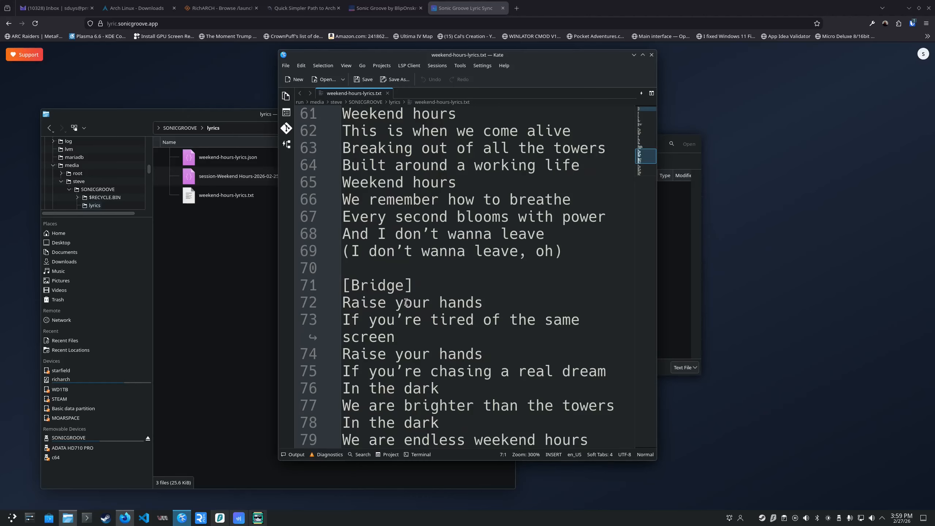
{"action": "scroll", "coordinate": [406, 302], "scroll_direction": "down", "scroll_amount": 6}
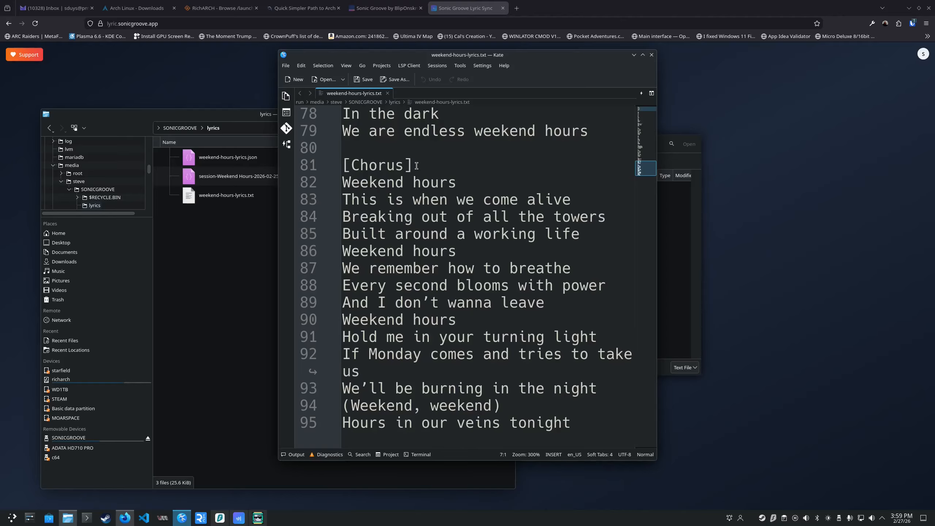
{"action": "left_click_drag", "start_coordinate": [416, 166], "coordinate": [338, 165]}
{"action": "scroll", "coordinate": [348, 236], "scroll_direction": "up", "scroll_amount": 20}
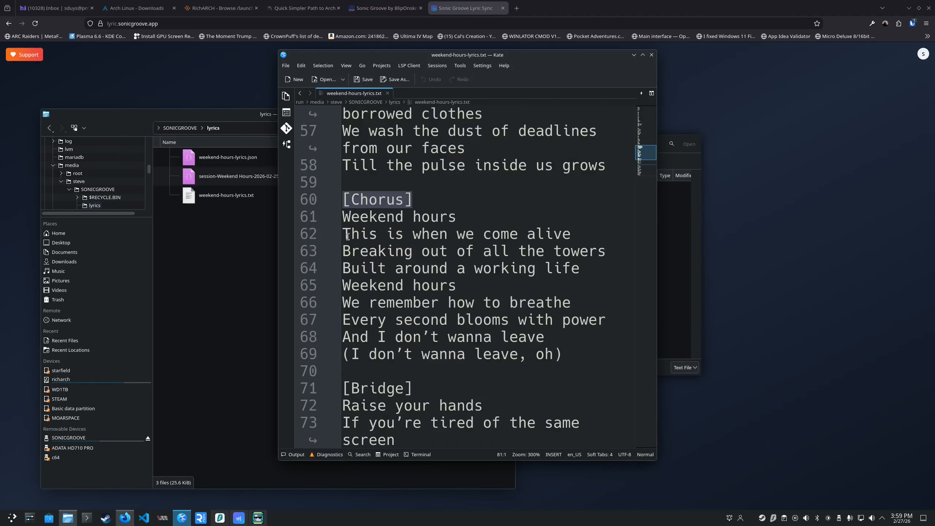
{"action": "scroll", "coordinate": [364, 177], "scroll_direction": "up", "scroll_amount": 4}
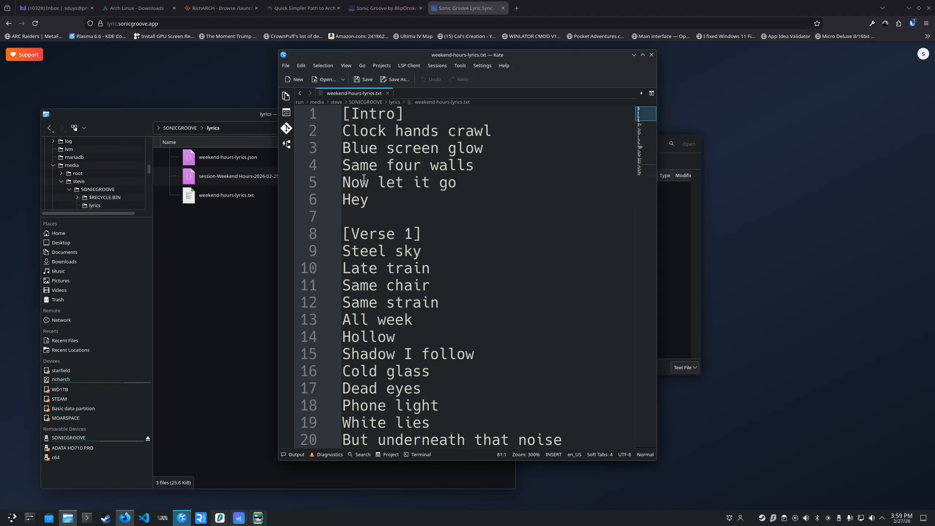
Highlight the "Clock hands crawl" and "Blue screen glow" lines in turn to examine how each lyric occupies its own line.
{"action": "left_click_drag", "start_coordinate": [343, 131], "coordinate": [494, 130]}
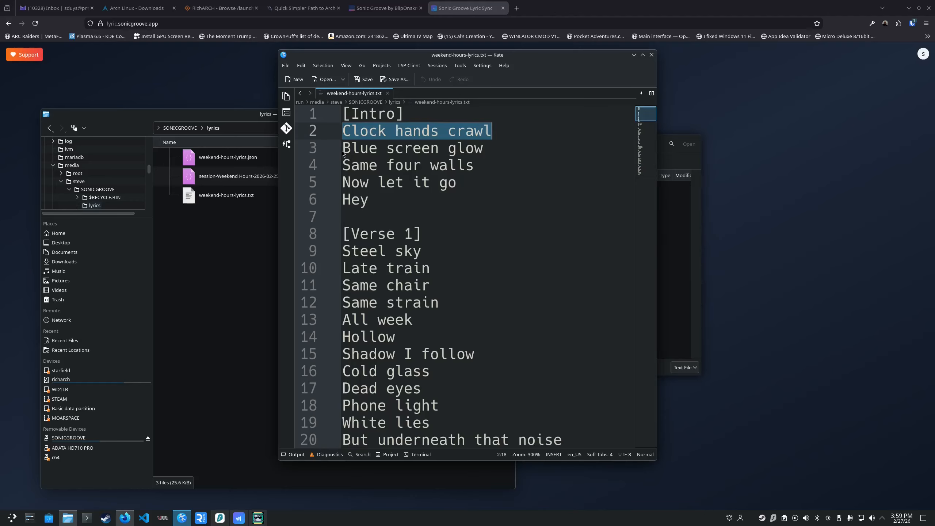
{"action": "left_click_drag", "start_coordinate": [344, 149], "coordinate": [502, 155]}
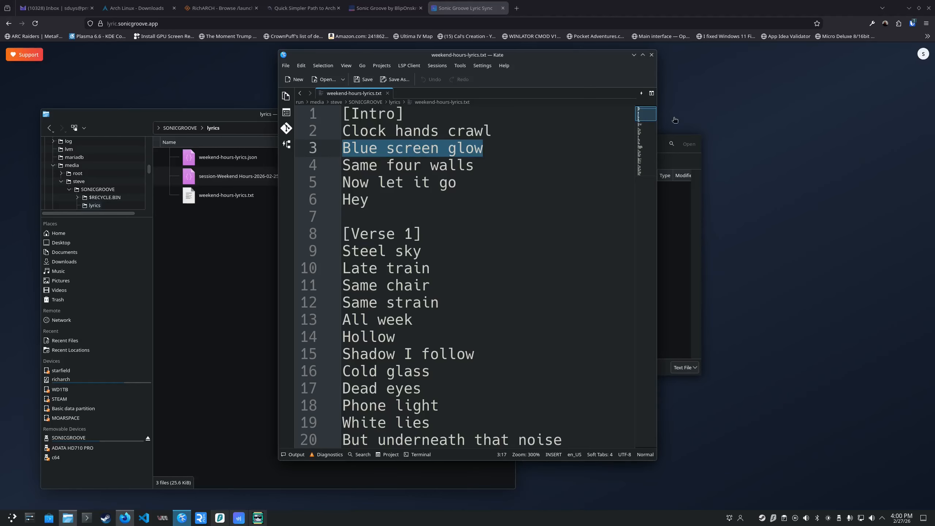
Switch back to Firefox and choose weekend-hours-lyrics.txt from the SONICGROOVE drive's lyrics folder as the lyrics file.
{"action": "left_click", "coordinate": [690, 93]}
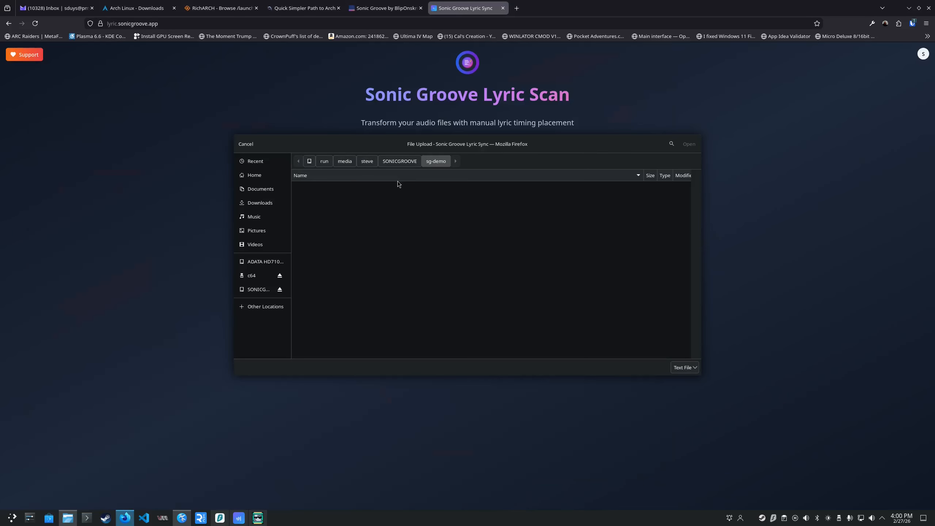
{"action": "left_click", "coordinate": [399, 161]}
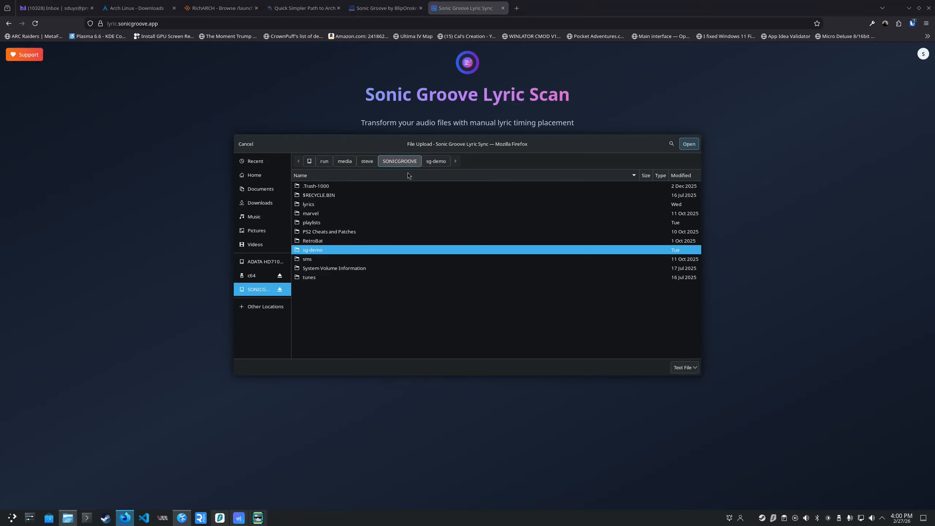
{"action": "double_click", "coordinate": [320, 205]}
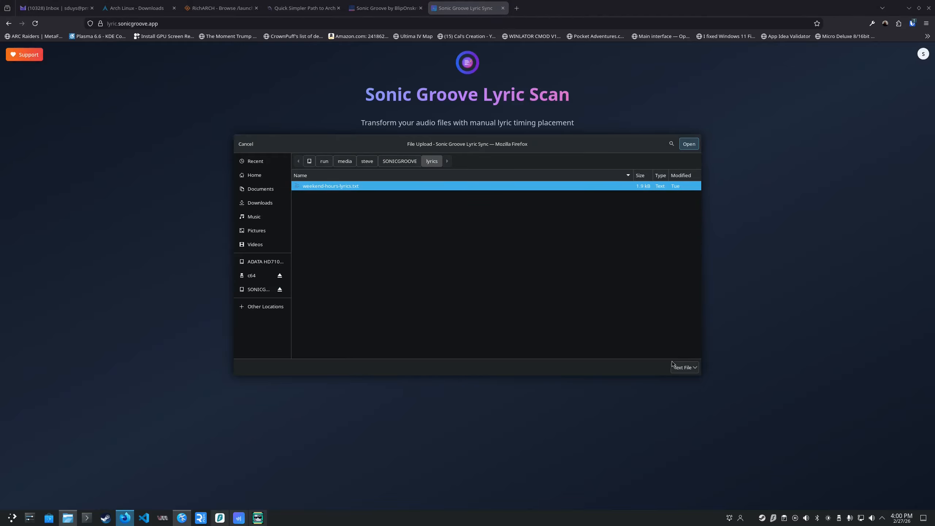
{"action": "left_click", "coordinate": [688, 144]}
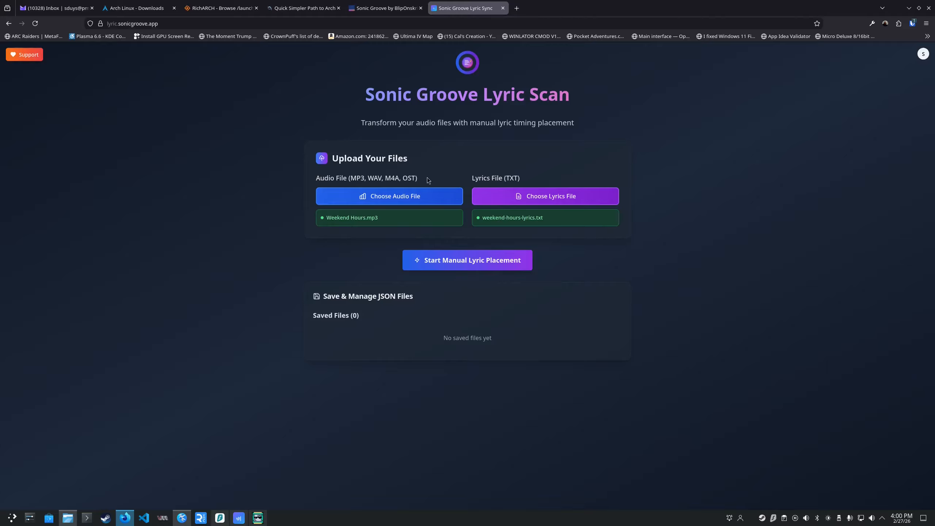
Start manual lyric placement, then look through the imported lyric lines and the placement shortcut hints.
{"action": "left_click", "coordinate": [437, 265]}
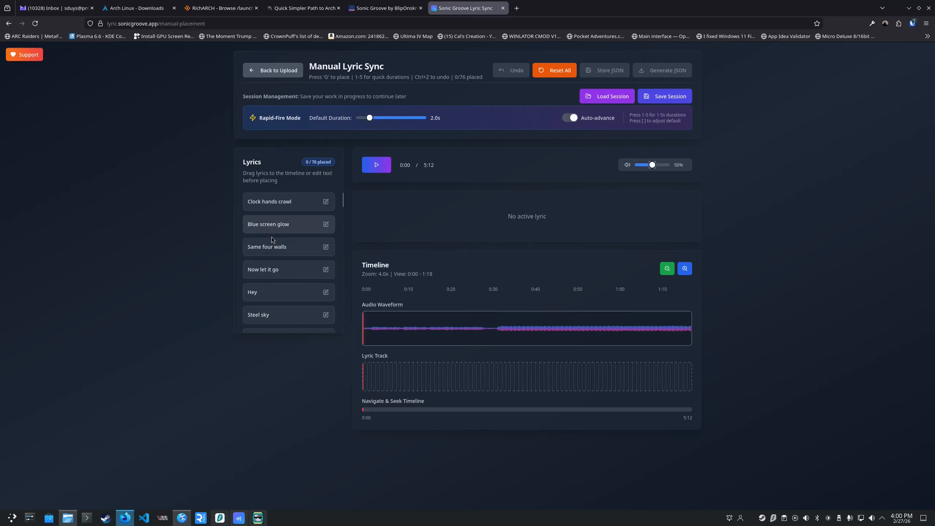
{"action": "scroll", "coordinate": [278, 304], "scroll_direction": "down", "scroll_amount": 5}
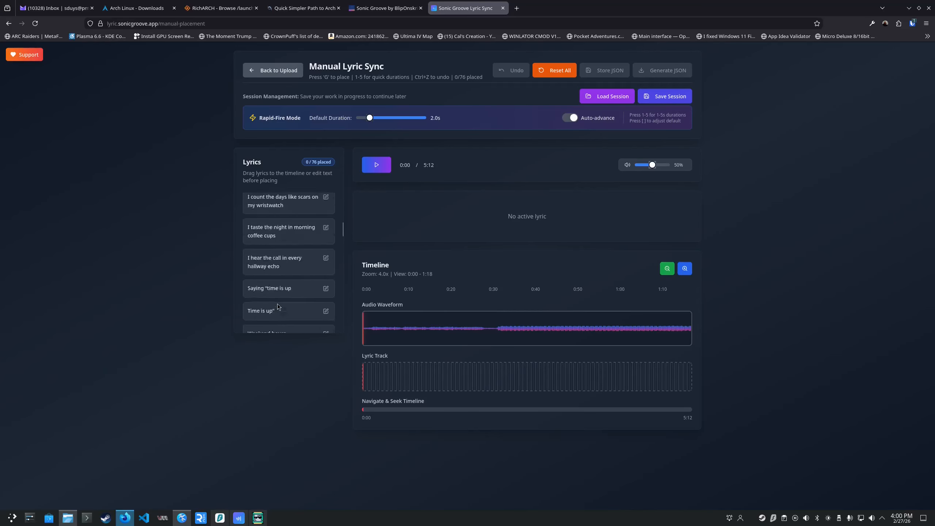
{"action": "scroll", "coordinate": [277, 304], "scroll_direction": "up", "scroll_amount": 8}
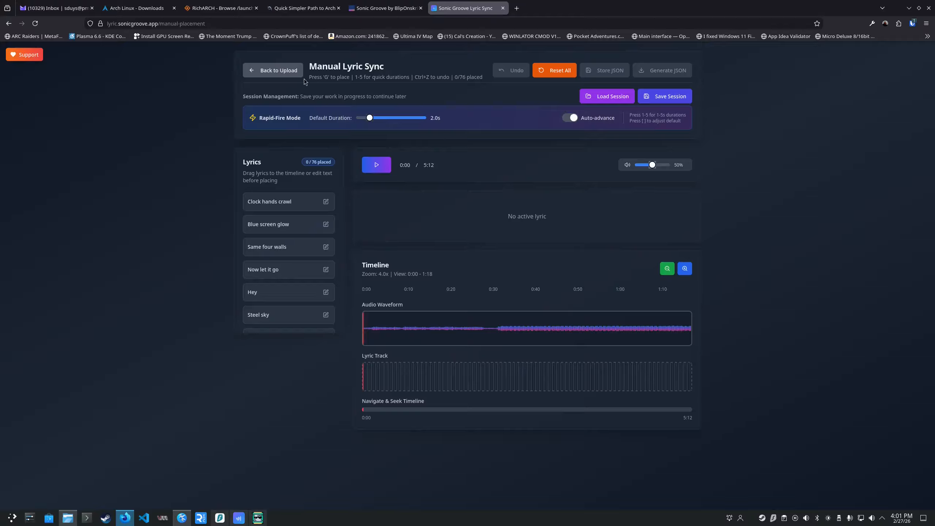
{"action": "left_click_drag", "start_coordinate": [315, 77], "coordinate": [335, 78]}
{"action": "left_click", "coordinate": [360, 80]}
Play the song, place "Clock hands crawl" at 15.5 s with a 2 s duration, and replay that passage.
{"action": "left_click", "coordinate": [375, 167]}
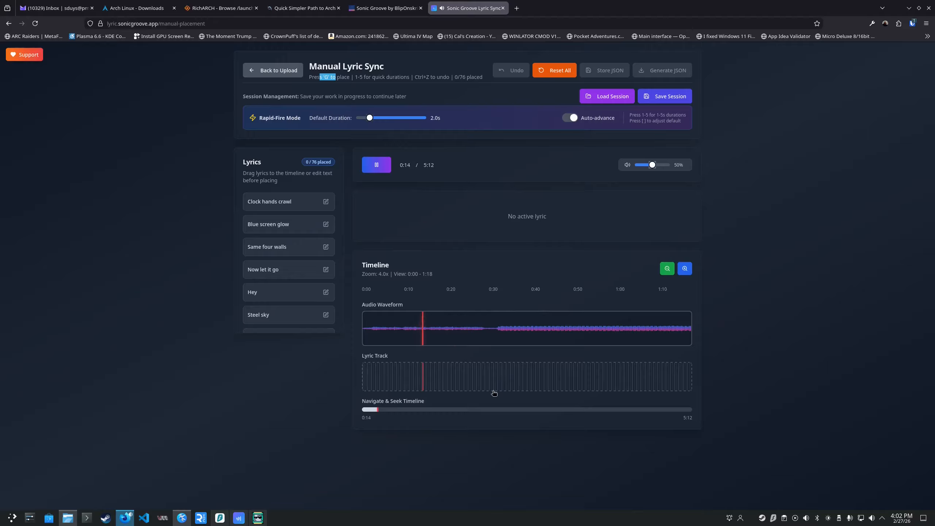
{"action": "key", "text": "g"}
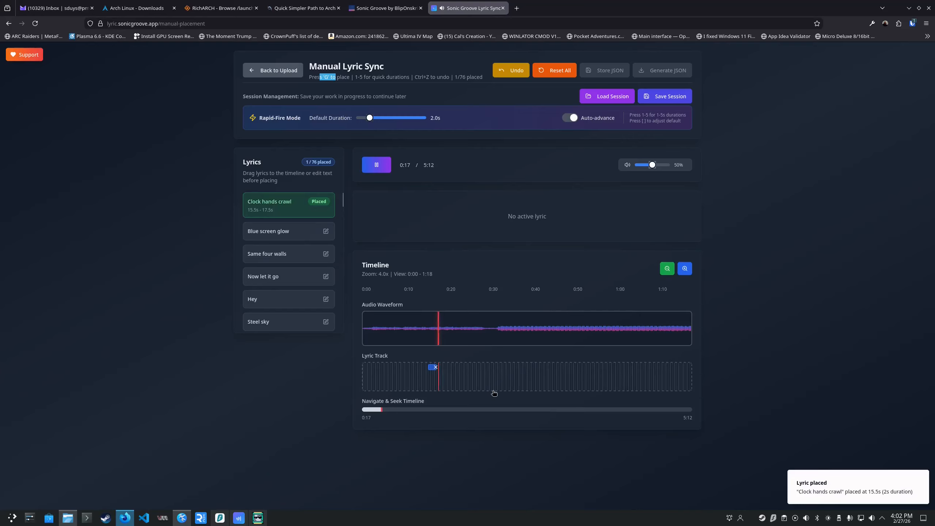
{"action": "left_click", "coordinate": [415, 330]}
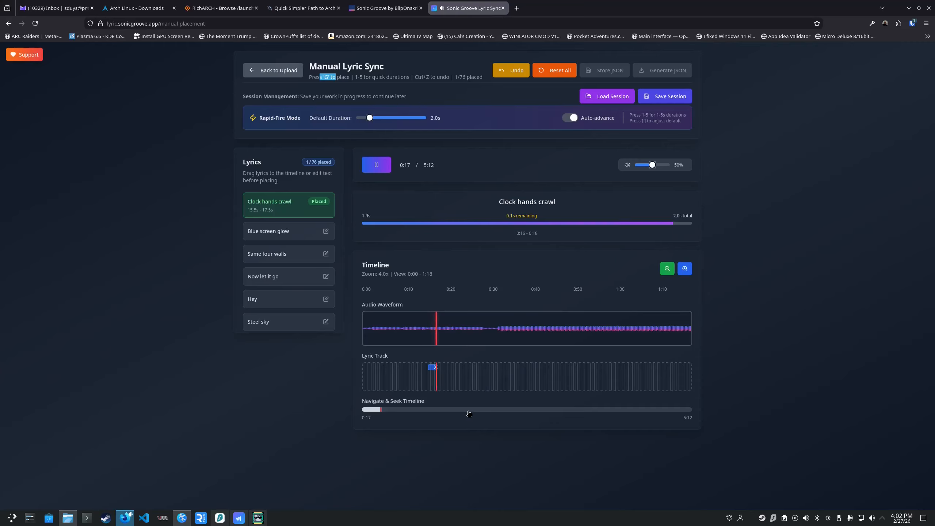
{"action": "key", "text": "space"}
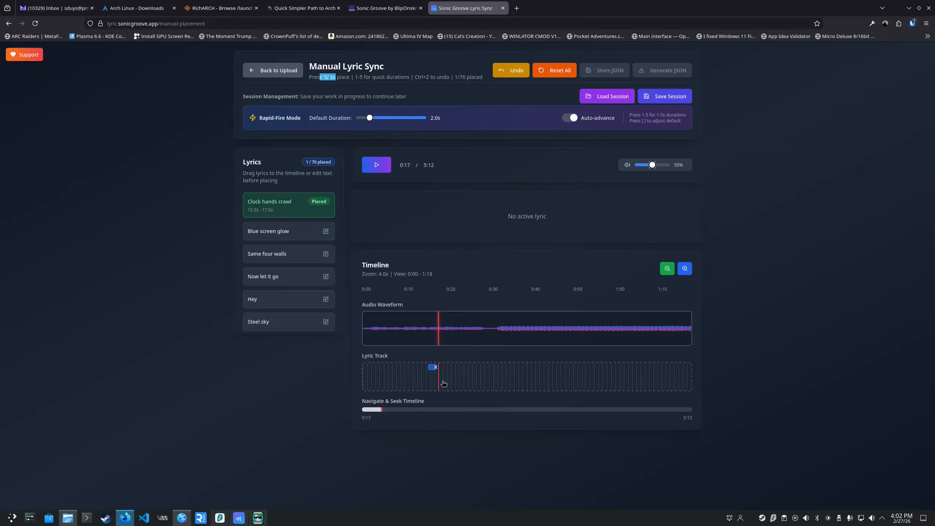
{"action": "left_click", "coordinate": [419, 328]}
{"action": "key", "text": "space"}
Zoom the timeline in to 9.0x and play from about 0:15 to check the "Clock hands crawl" timing.
{"action": "left_click_drag", "start_coordinate": [357, 78], "coordinate": [364, 79]}
{"action": "left_click", "coordinate": [427, 331]}
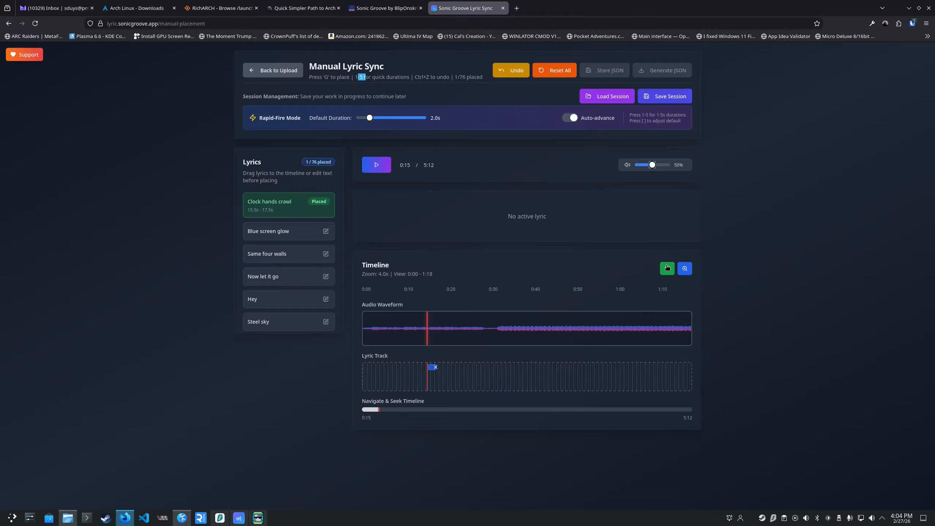
{"action": "left_click", "coordinate": [685, 271]}
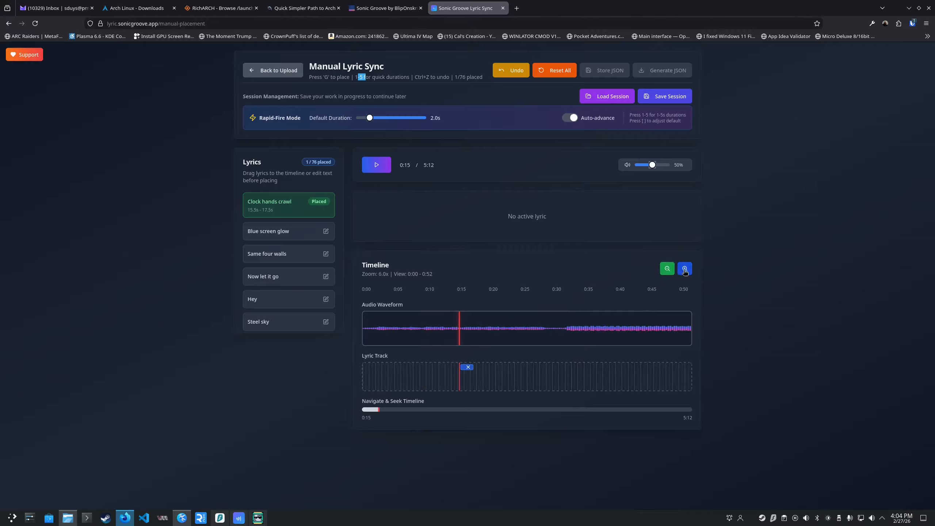
{"action": "left_click", "coordinate": [684, 271]}
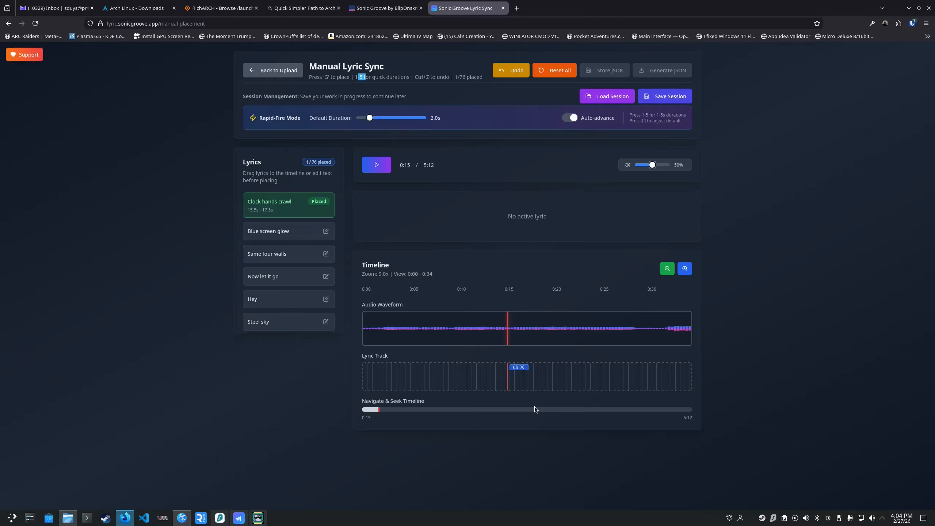
{"action": "key", "text": "space"}
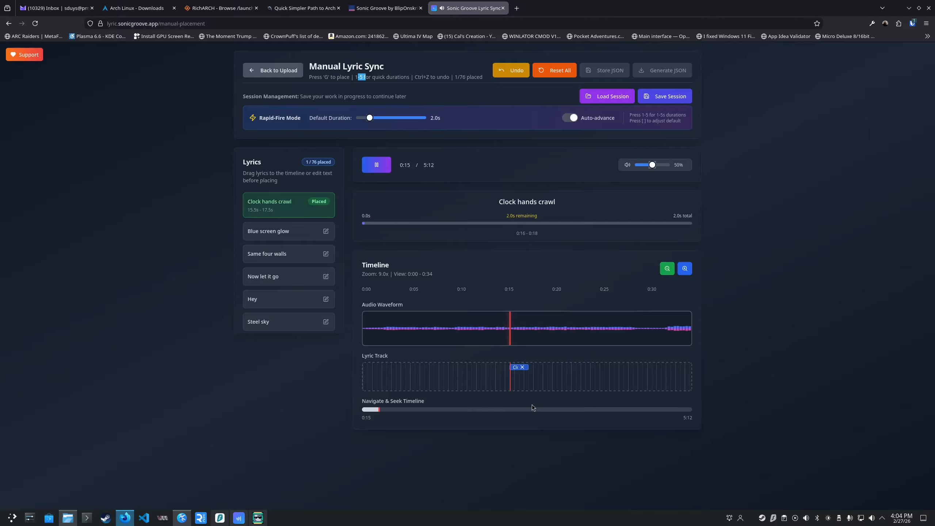
{"action": "key", "text": "space"}
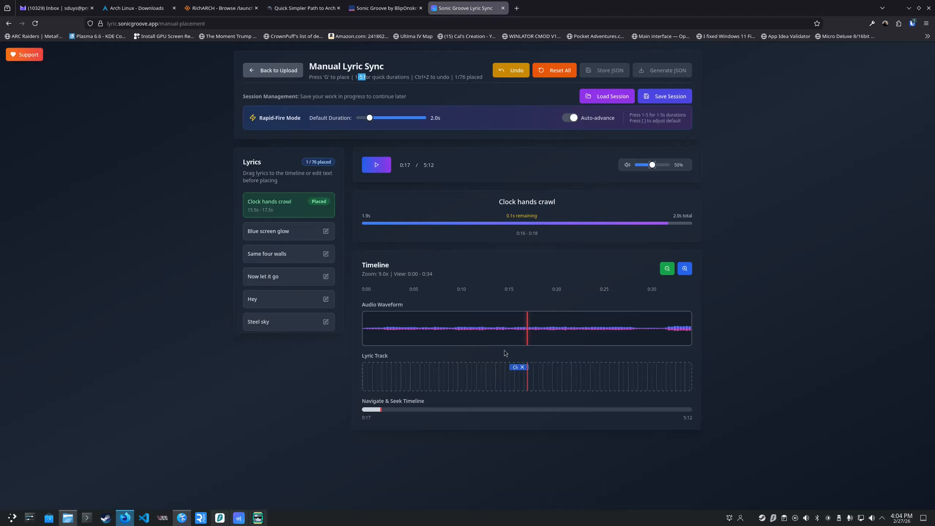
Play on from "Clock hands crawl", place "Blue screen glow" at 19 s for 2 s, and replay it to check the timing.
{"action": "left_click", "coordinate": [500, 329]}
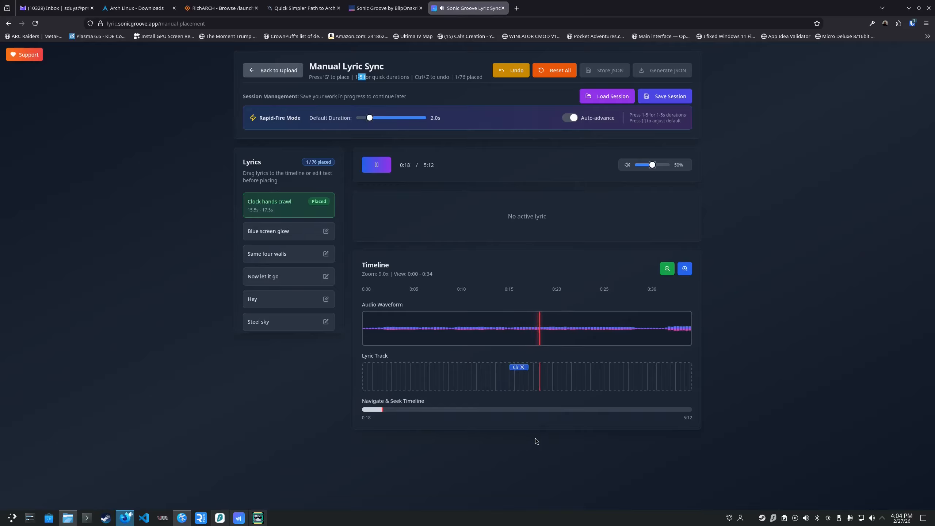
{"action": "key", "text": "g"}
{"action": "key", "text": "space"}
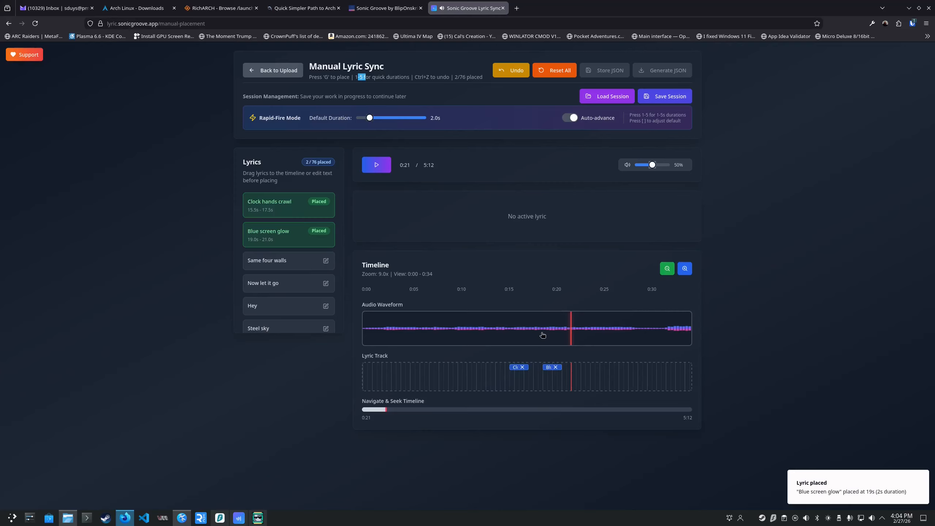
{"action": "left_click", "coordinate": [542, 331]}
{"action": "key", "text": "space"}
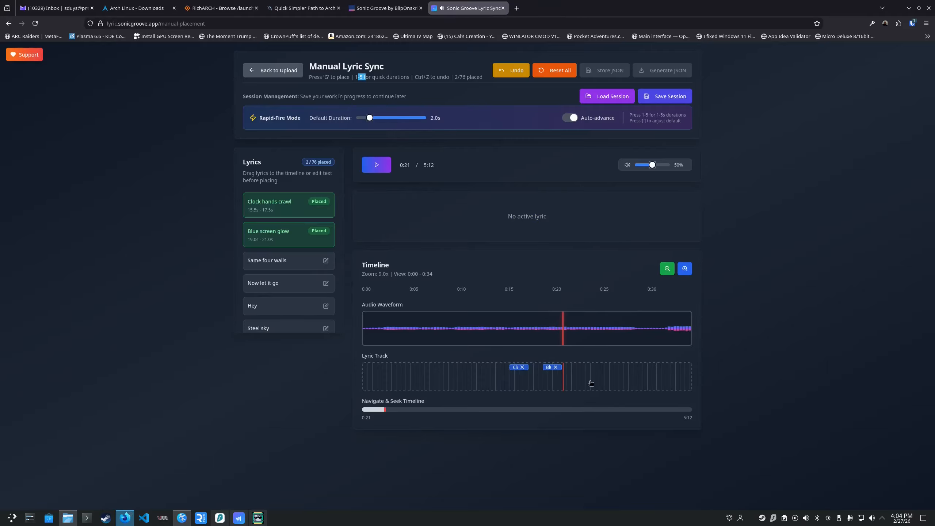
Replay the passage after "Blue screen glow" to find the next vocal and place "Same four walls" at 22 s for 2 s.
{"action": "left_click", "coordinate": [532, 331]}
{"action": "key", "text": "space"}
{"action": "left_click", "coordinate": [578, 330]}
{"action": "left_click", "coordinate": [569, 330]}
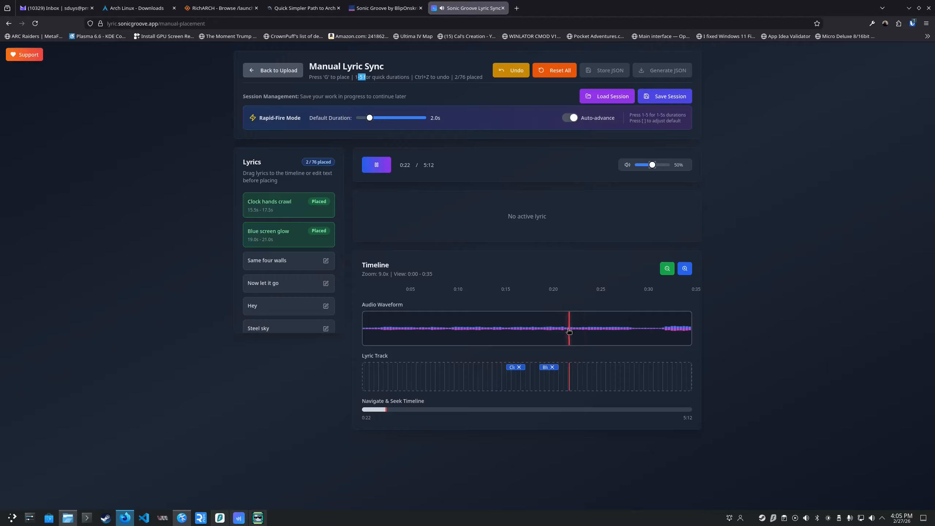
{"action": "left_click", "coordinate": [567, 331]}
{"action": "left_click", "coordinate": [559, 331]}
{"action": "left_click", "coordinate": [559, 332]}
{"action": "key", "text": "g"}
Replay "Same four walls" and extend its block on the lyric track to end at 25.0 s.
{"action": "left_click", "coordinate": [564, 331]}
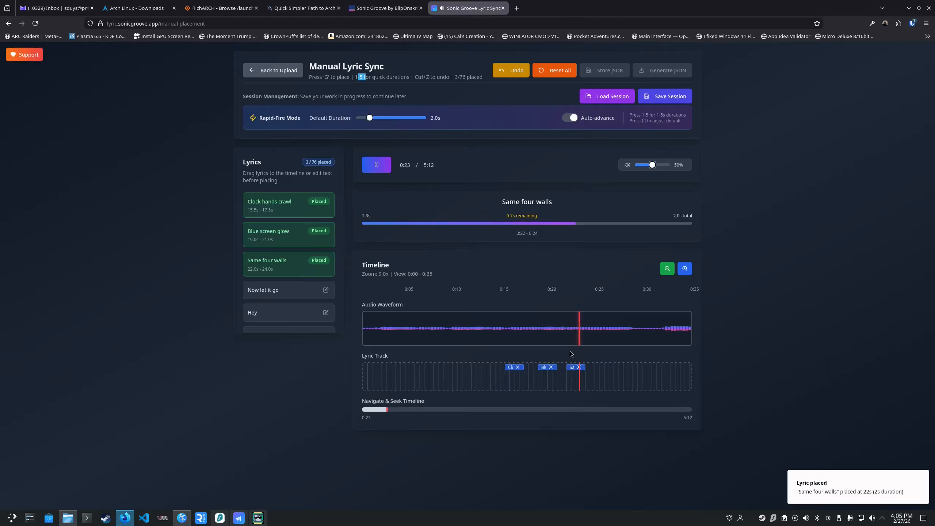
{"action": "key", "text": "space"}
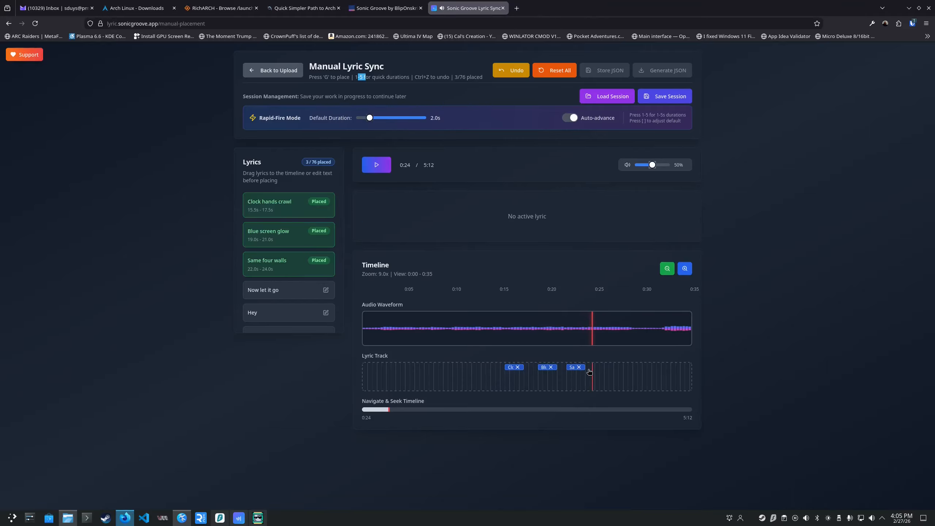
{"action": "left_click_drag", "start_coordinate": [584, 367], "coordinate": [594, 367]}
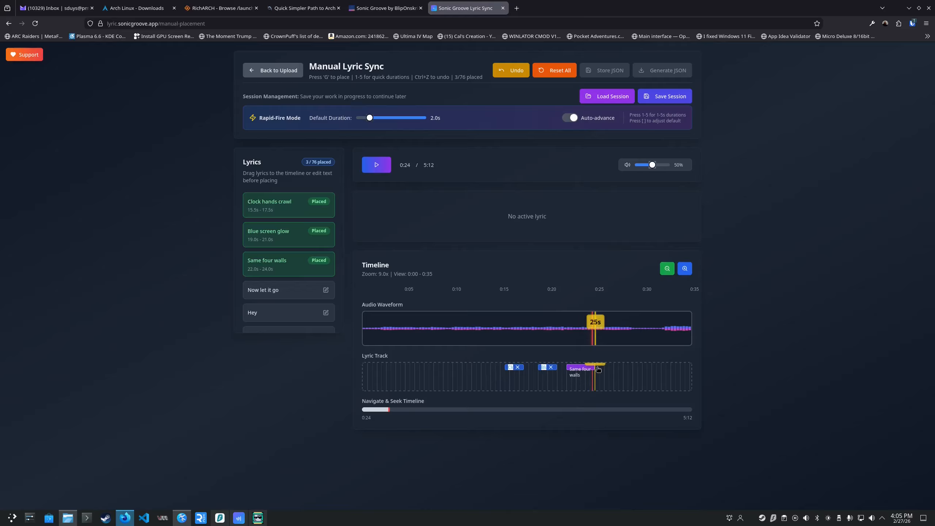
Play past "Same four walls", return to 0:26 and place "Now let it go" at 26 s for 2 s.
{"action": "left_click", "coordinate": [562, 332]}
{"action": "key", "text": "space"}
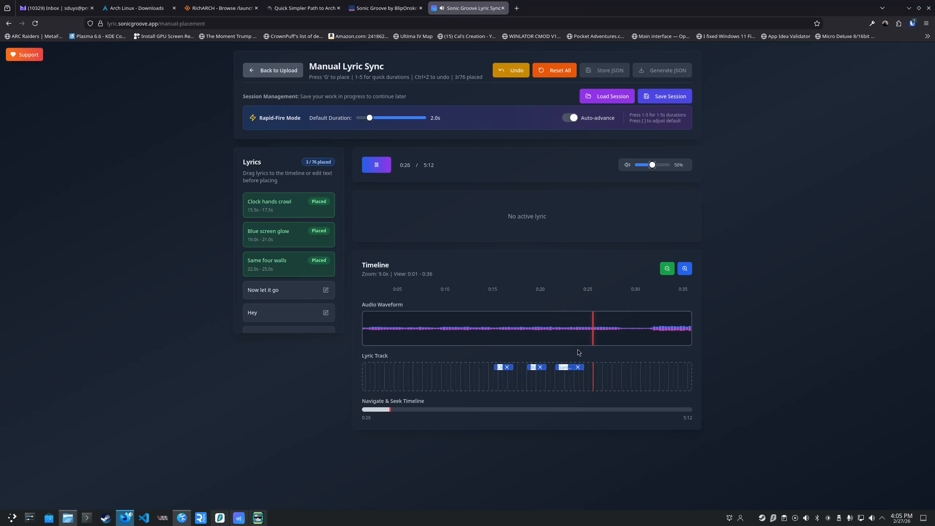
{"action": "key", "text": "space"}
{"action": "left_click", "coordinate": [575, 331]}
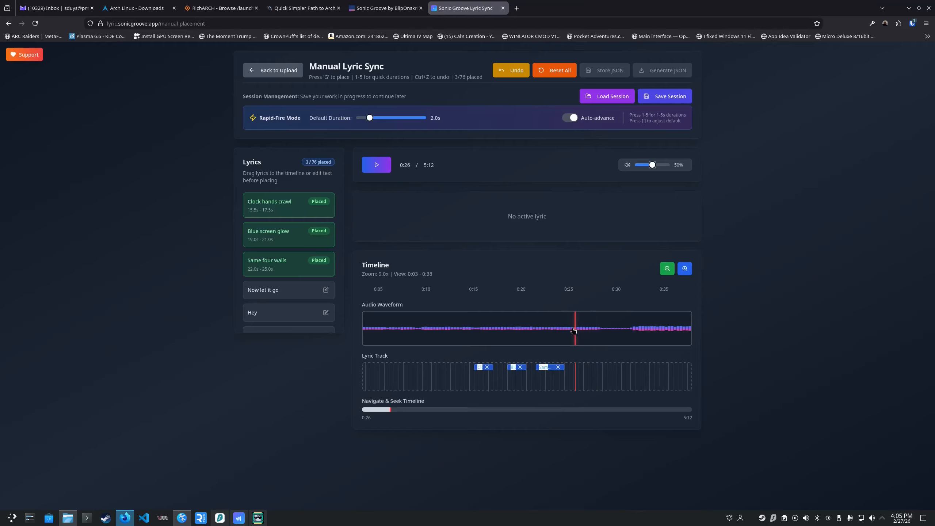
{"action": "key", "text": "g"}
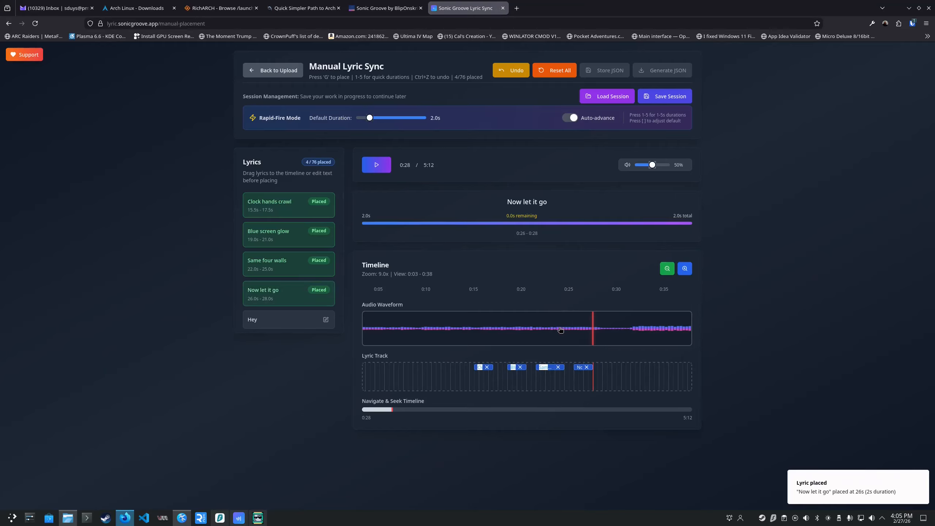
Replay "Now let it go" and adjust its block on the lyric track to end at 30.0 s.
{"action": "left_click", "coordinate": [563, 331]}
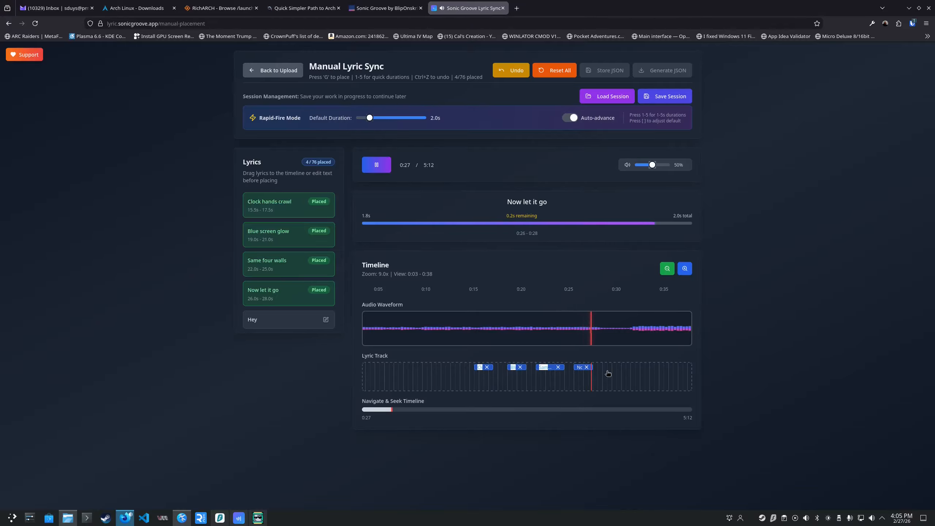
{"action": "key", "text": "space"}
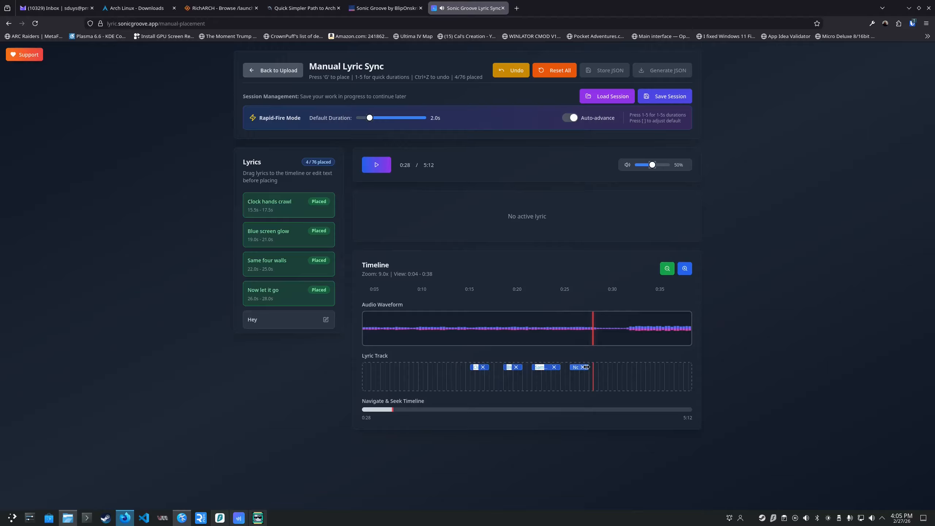
{"action": "left_click_drag", "start_coordinate": [591, 369], "coordinate": [616, 370]}
{"action": "left_click", "coordinate": [575, 332]}
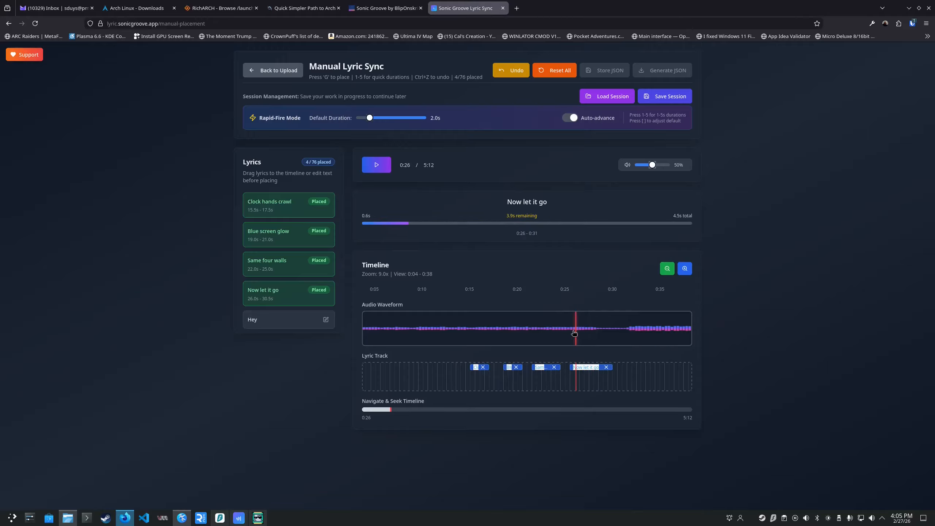
{"action": "left_click", "coordinate": [566, 332]}
{"action": "key", "text": "space"}
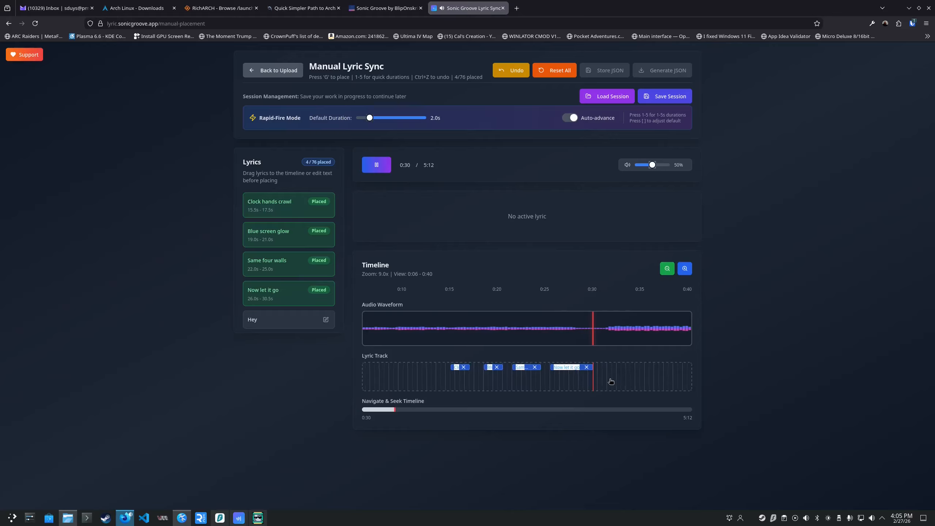
{"action": "key", "text": "space"}
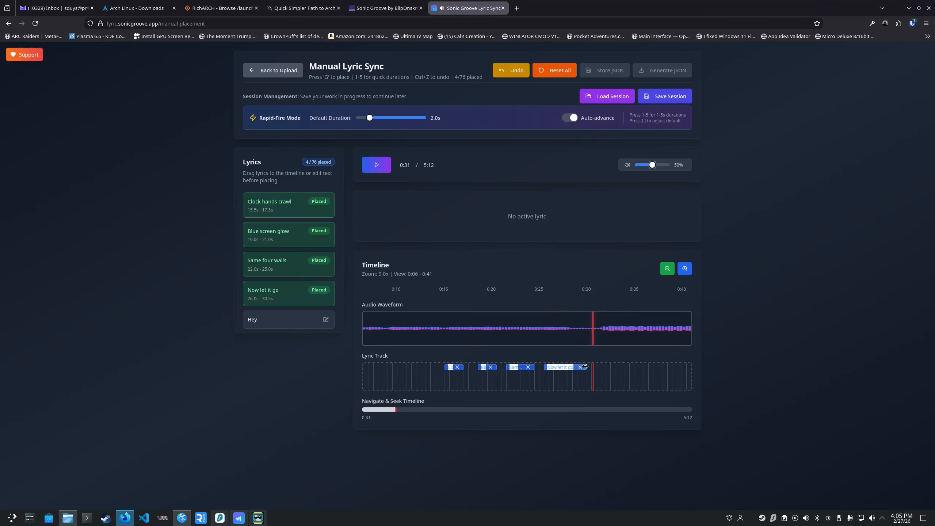
{"action": "left_click_drag", "start_coordinate": [586, 366], "coordinate": [582, 341]}
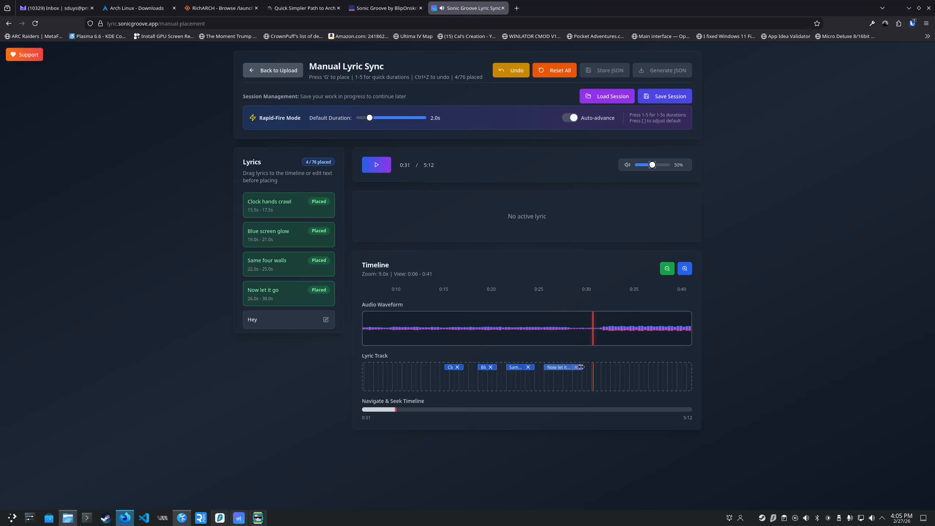
{"action": "left_click", "coordinate": [581, 329]}
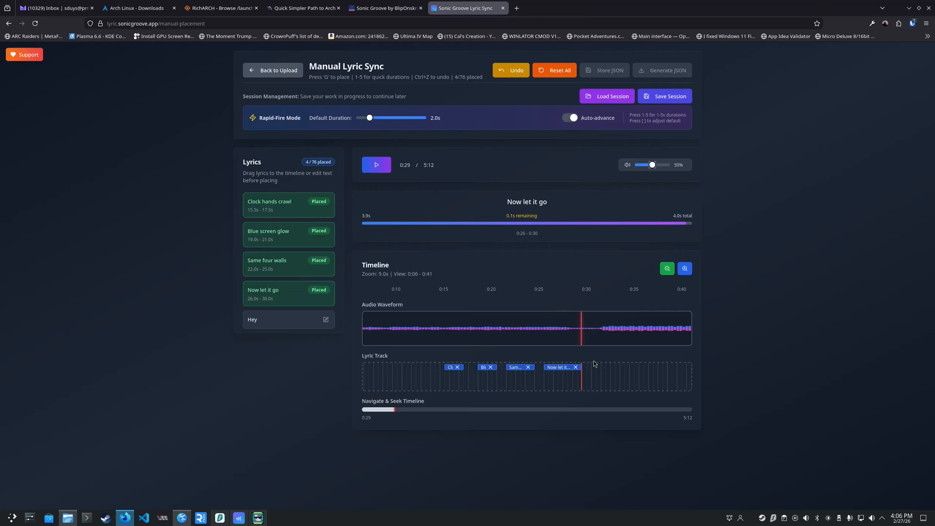
Place "Hey" for 1 s after "Now let it go" and, on replay, shift its block to 30.5–31.5 s.
{"action": "key", "text": "space"}
{"action": "key", "text": "1"}
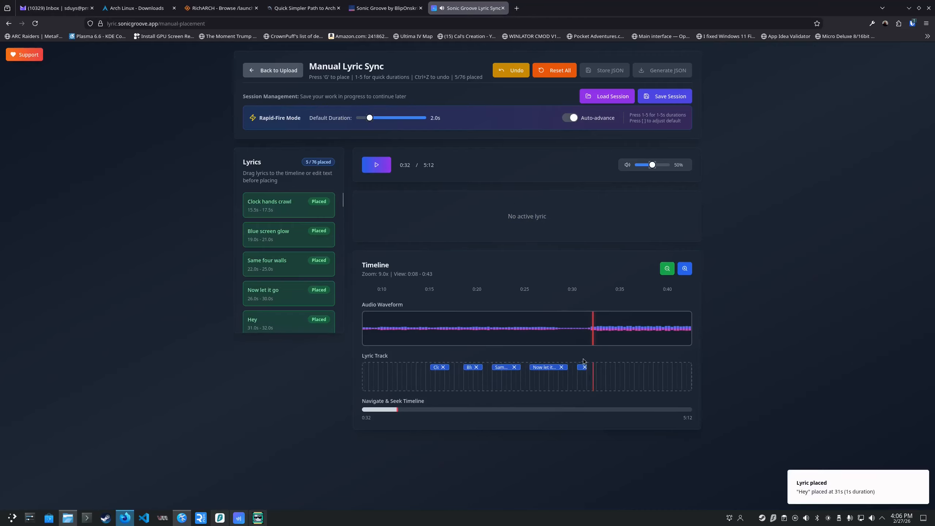
{"action": "left_click", "coordinate": [554, 333]}
{"action": "key", "text": "space"}
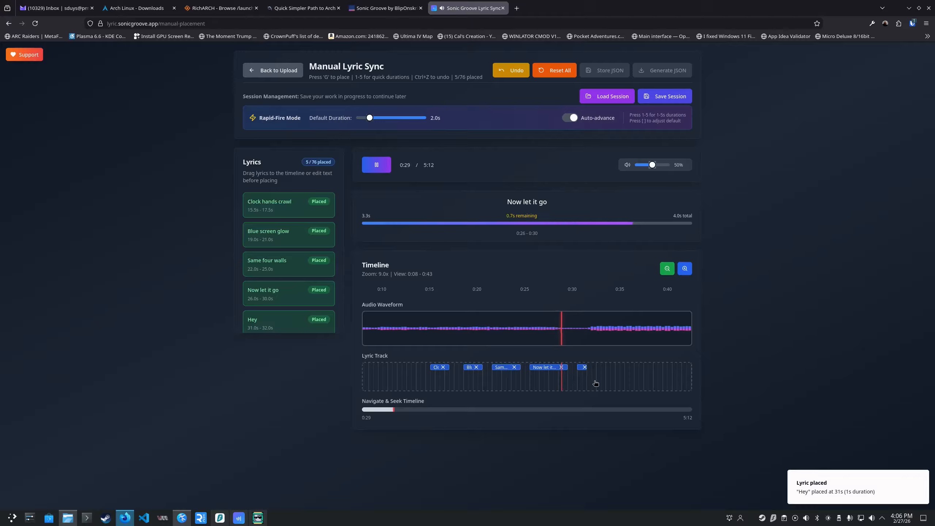
{"action": "key", "text": "space"}
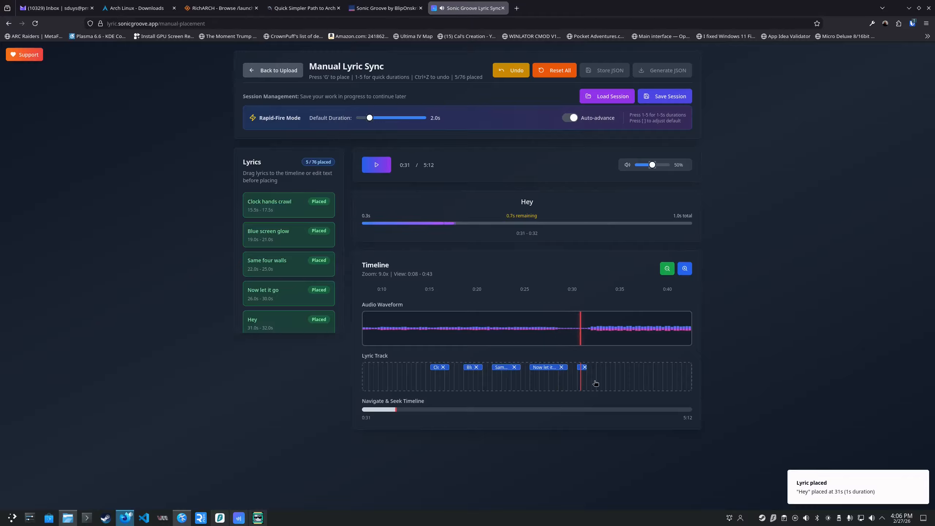
{"action": "left_click_drag", "start_coordinate": [578, 369], "coordinate": [574, 369]}
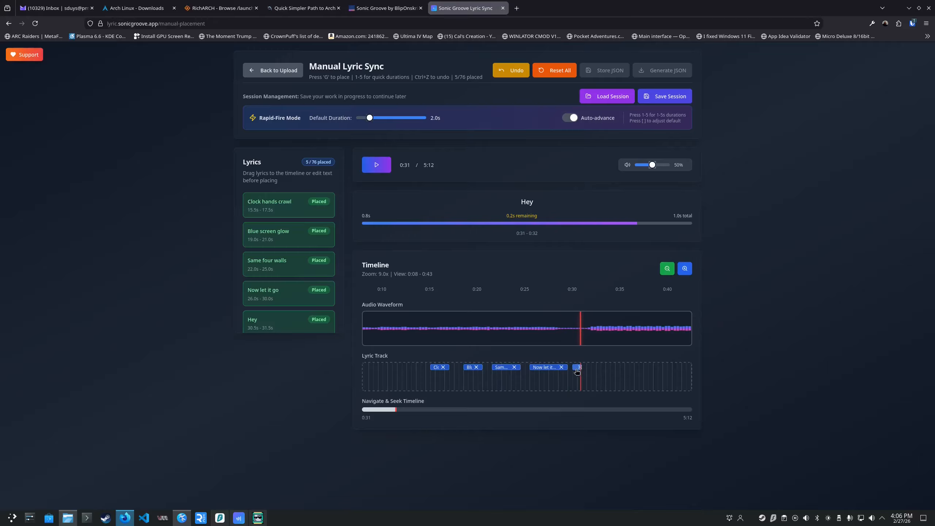
Replay the passages around "Hey" and "Clock hands crawl" to check the placed lyrics against the audio.
{"action": "left_click", "coordinate": [564, 336]}
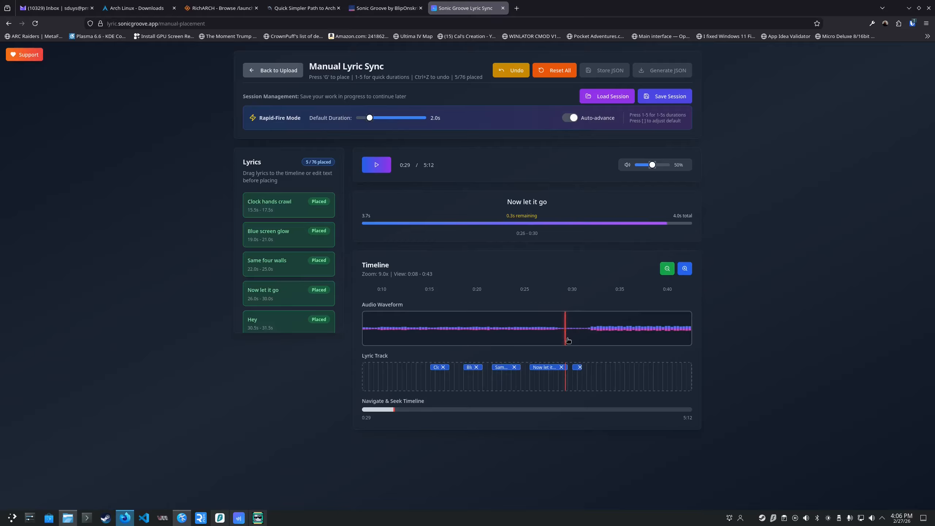
{"action": "key", "text": "space"}
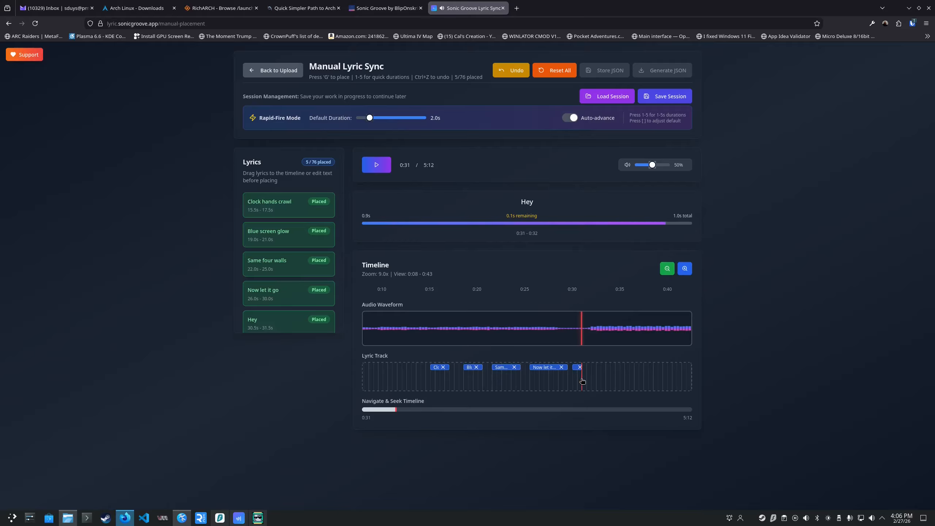
{"action": "key", "text": "space"}
{"action": "left_click", "coordinate": [427, 325]}
{"action": "key", "text": "space"}
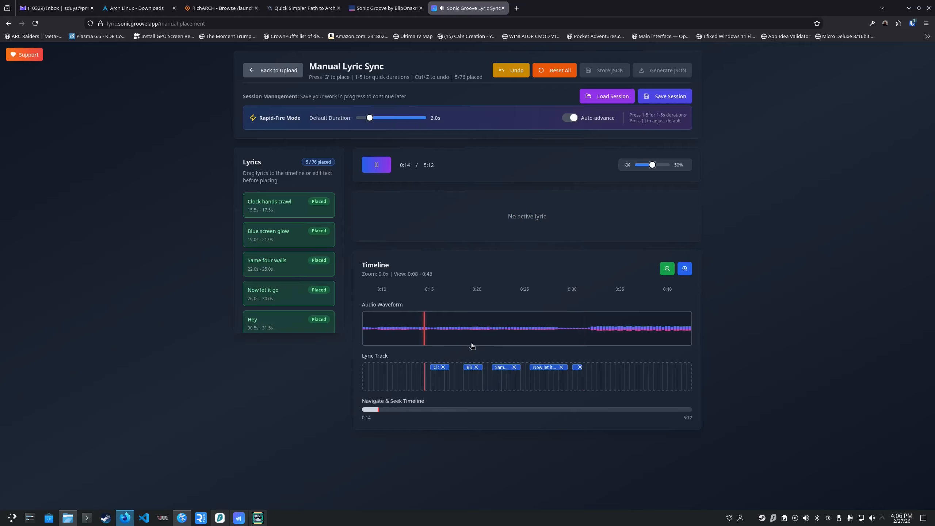
{"action": "key", "text": "space"}
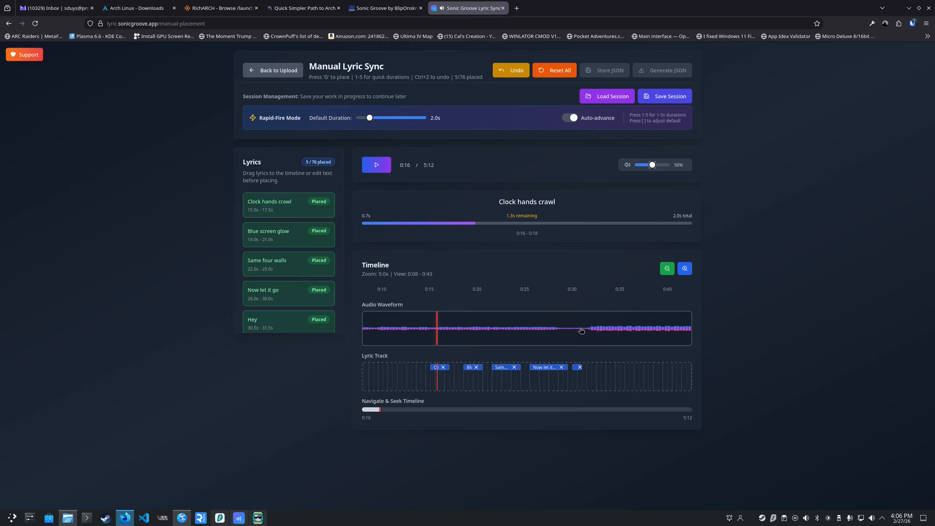
{"action": "left_click", "coordinate": [581, 332]}
{"action": "key", "text": "space"}
{"action": "key", "text": "space"}
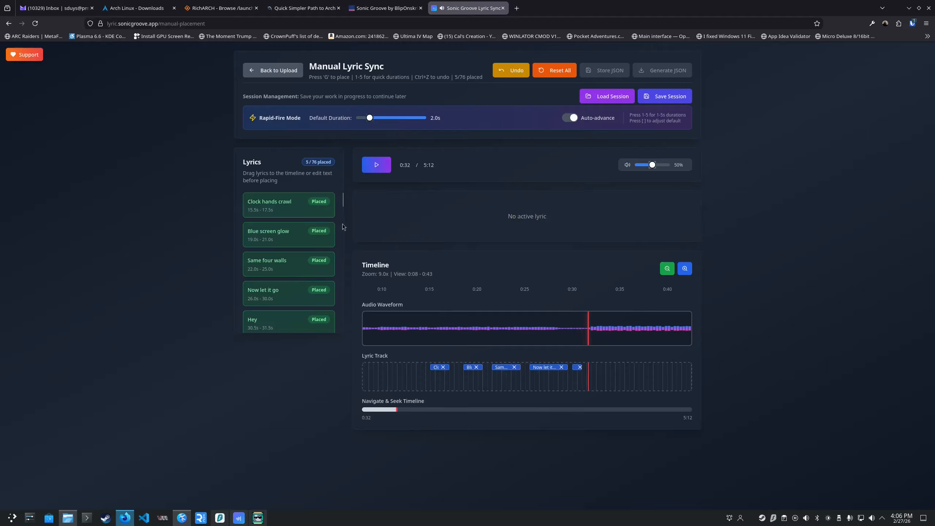
{"action": "scroll", "coordinate": [322, 263], "scroll_direction": "down", "scroll_amount": 5}
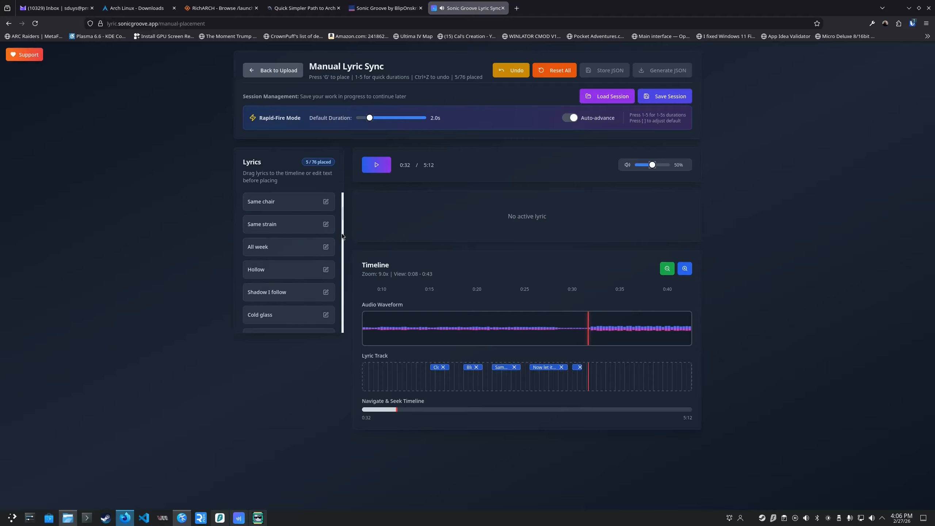
{"action": "scroll", "coordinate": [316, 258], "scroll_direction": "up", "scroll_amount": 5}
{"action": "scroll", "coordinate": [312, 274], "scroll_direction": "down", "scroll_amount": 3}
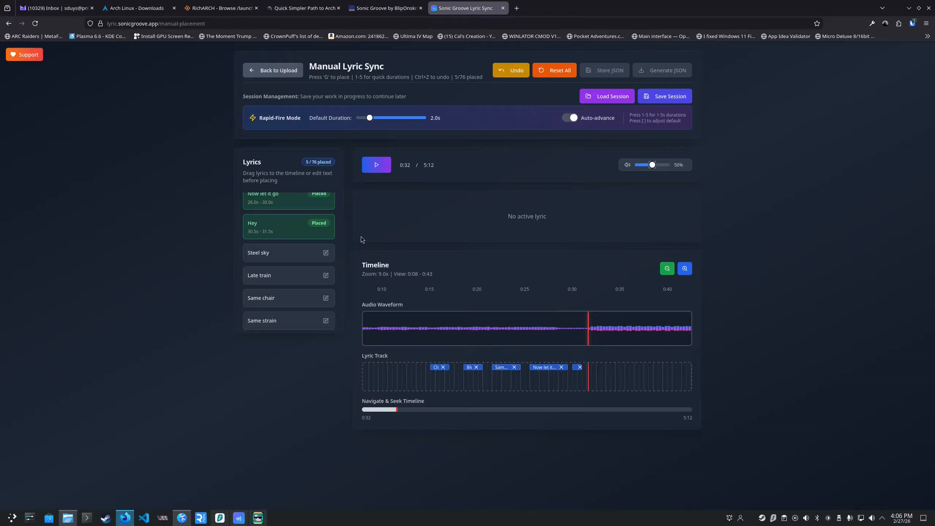
{"action": "left_click", "coordinate": [326, 253]}
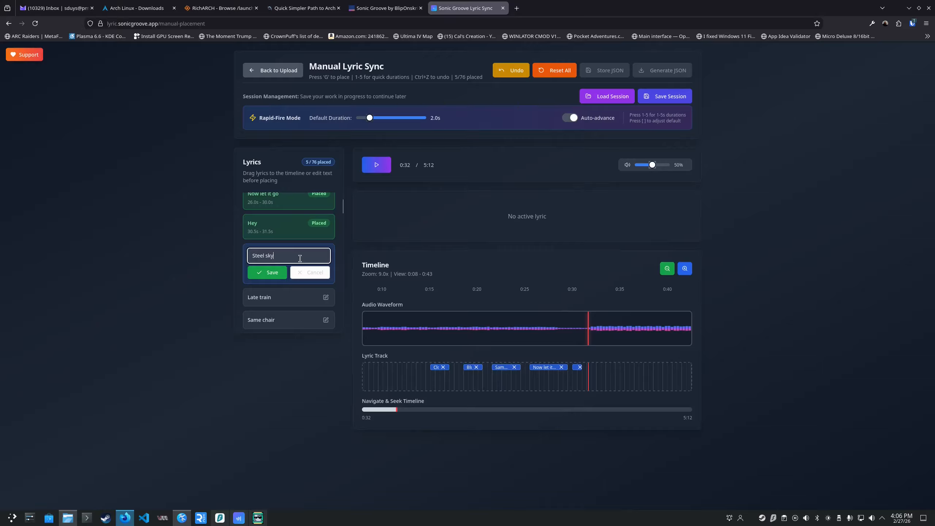
{"action": "left_click", "coordinate": [180, 313]}
{"action": "left_click", "coordinate": [306, 273]}
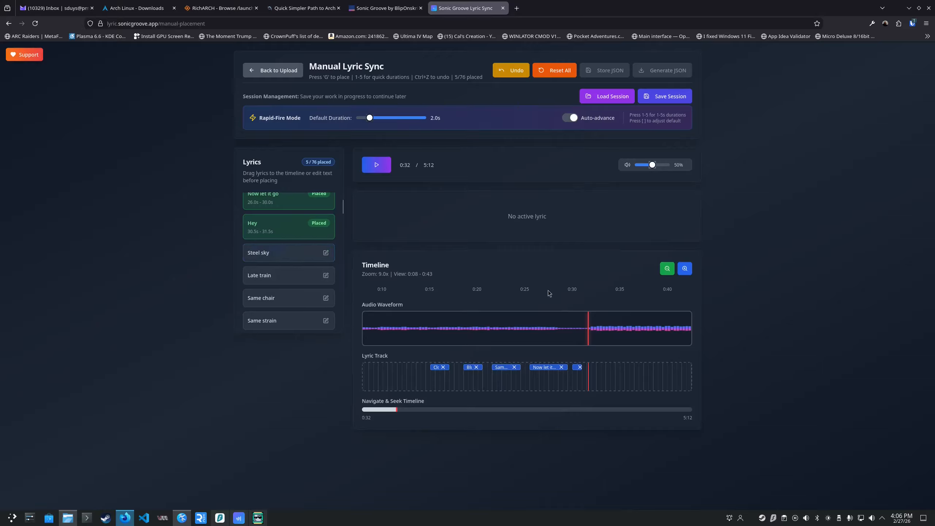
Play on from 0:30 at a closer timeline zoom and place "Steel sky" at 45 s and "Late train" at 46.5 s, each for 1 s.
{"action": "left_click", "coordinate": [685, 269]}
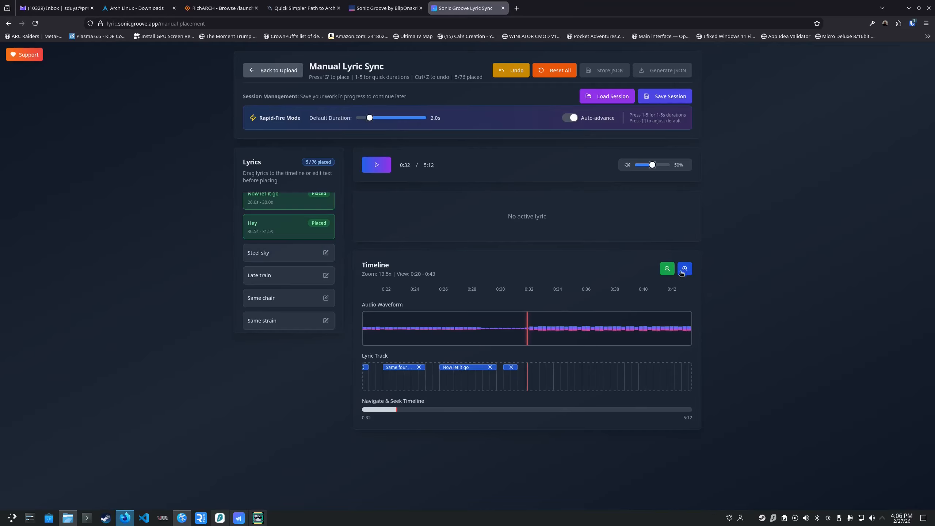
{"action": "left_click", "coordinate": [495, 331]}
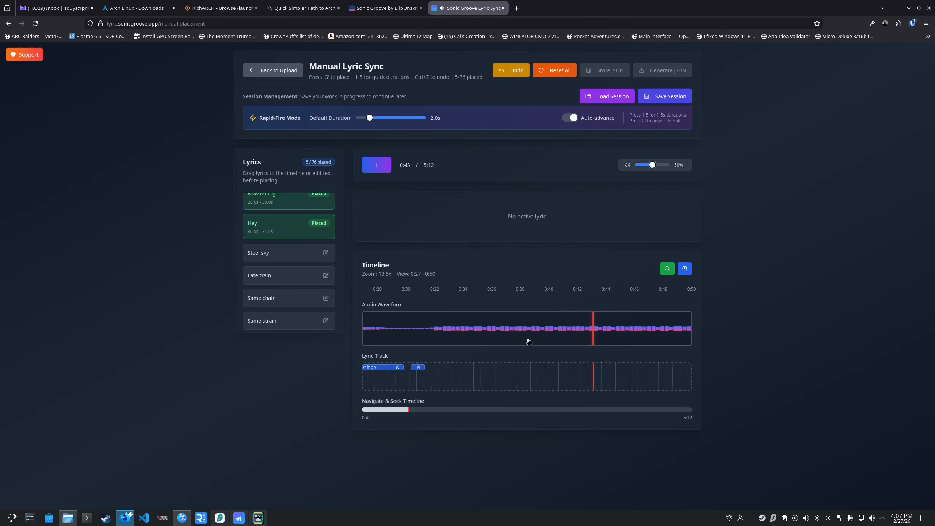
{"action": "key", "text": "1"}
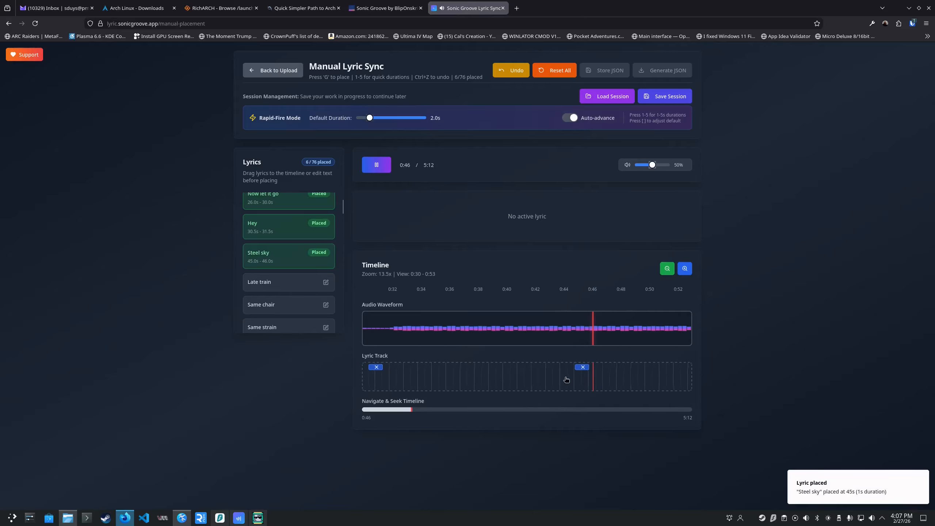
{"action": "key", "text": "1"}
{"action": "key", "text": "space"}
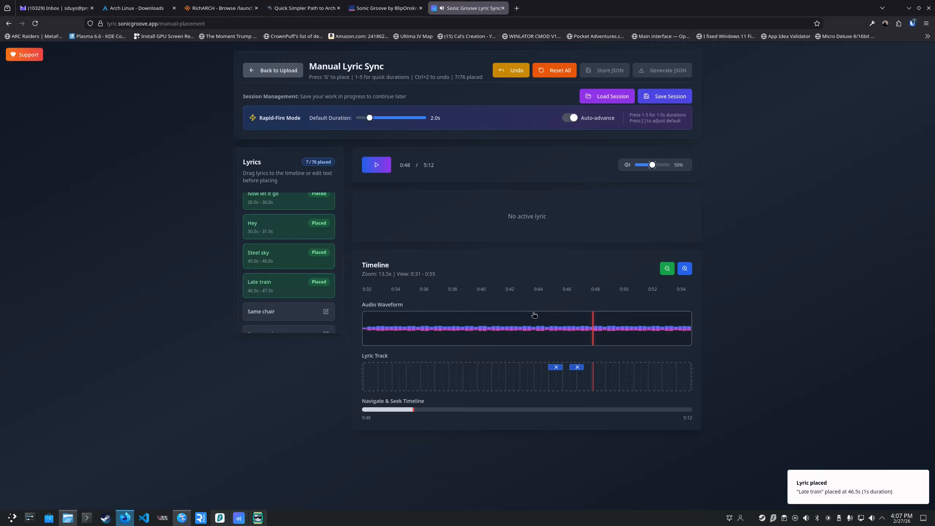
Replay "Steel sky" and shift its block to start at 45.5 s and the "Late train" block to start at 47.0 s.
{"action": "left_click", "coordinate": [542, 327]}
{"action": "key", "text": "space"}
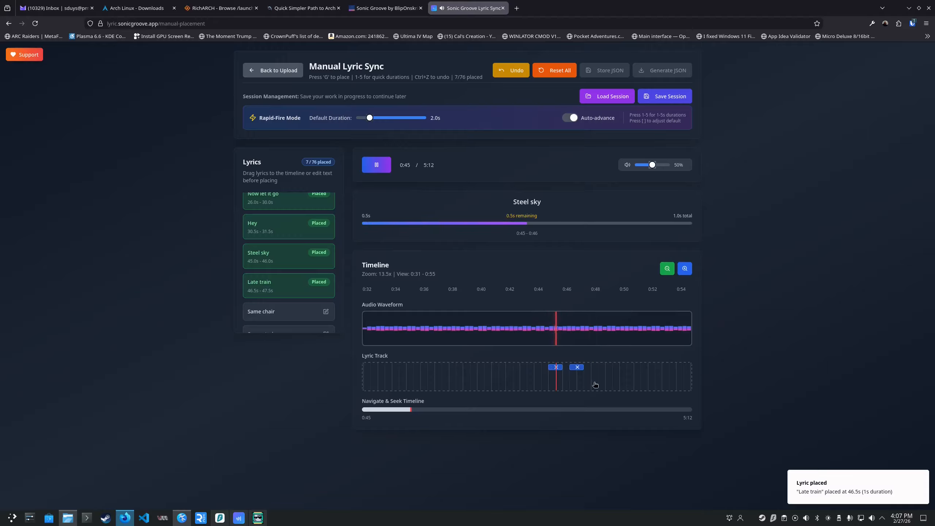
{"action": "key", "text": "space"}
{"action": "left_click_drag", "start_coordinate": [552, 367], "coordinate": [607, 368]}
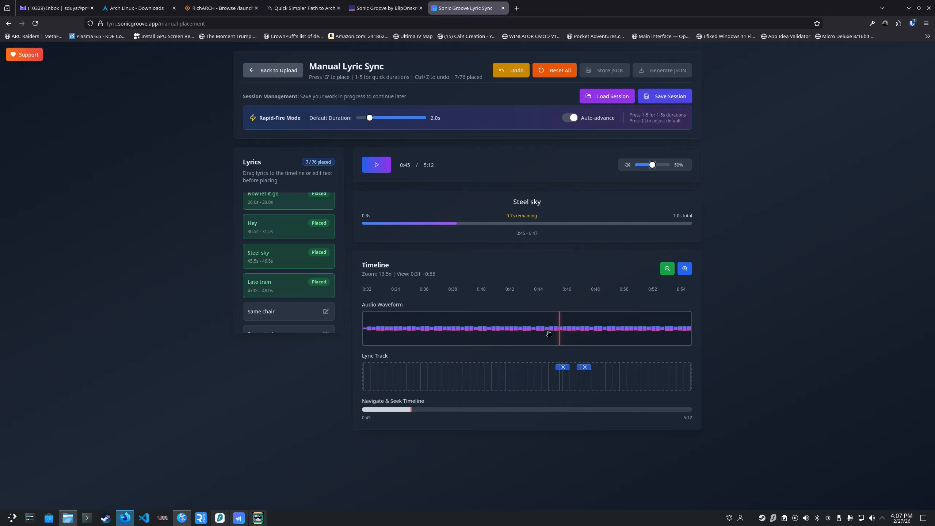
Replay both new lyrics and shorten the "Late train" block on the lyric track to end at 47.5 s.
{"action": "left_click", "coordinate": [552, 338]}
{"action": "key", "text": "space"}
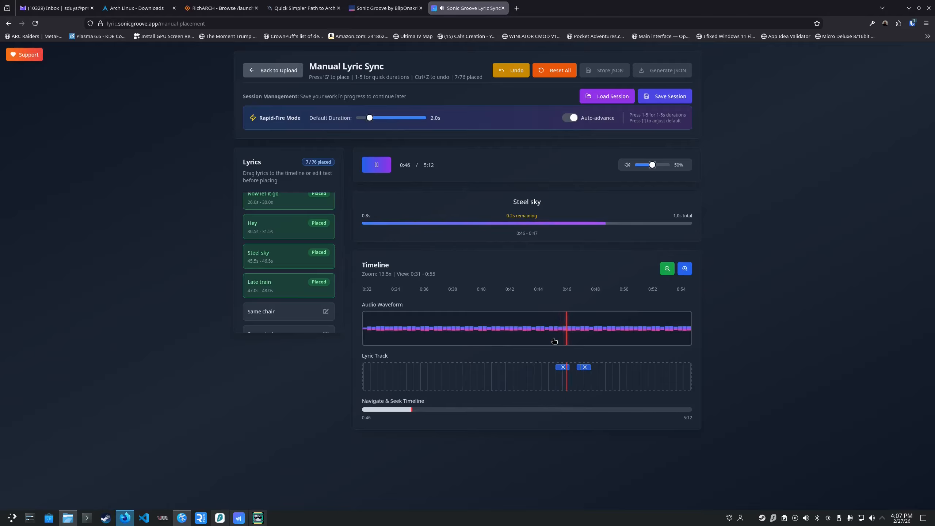
{"action": "key", "text": "space"}
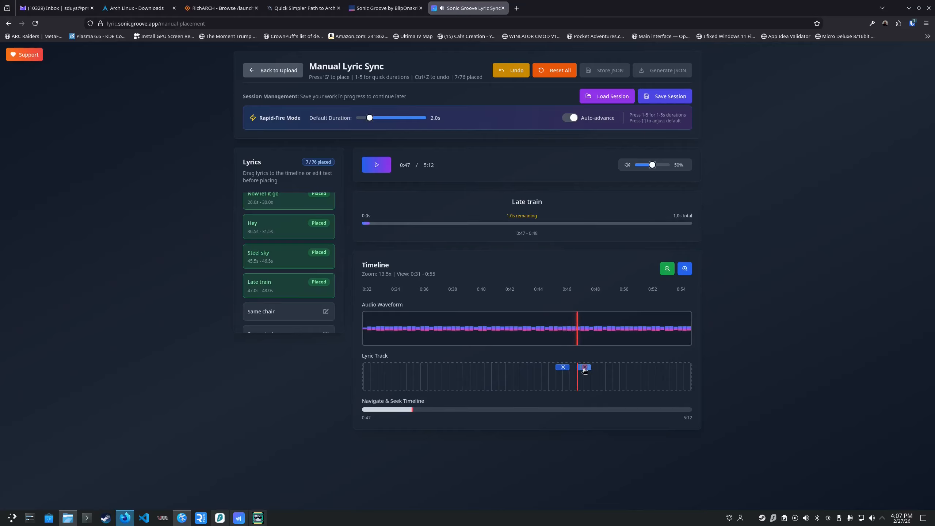
{"action": "left_click_drag", "start_coordinate": [580, 369], "coordinate": [569, 367]}
Replay from "Steel sky" and remove the "Late train" block from the lyric track.
{"action": "left_click", "coordinate": [556, 329]}
{"action": "key", "text": "space"}
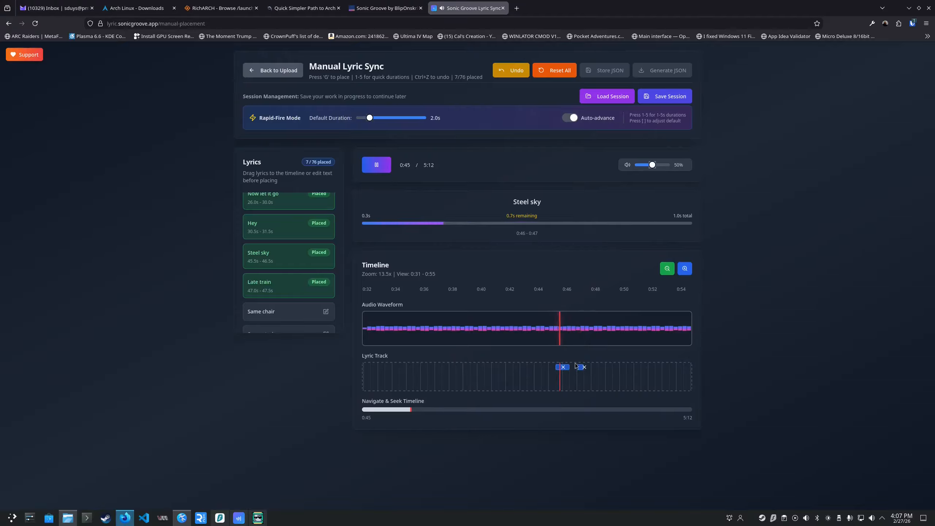
{"action": "key", "text": "space"}
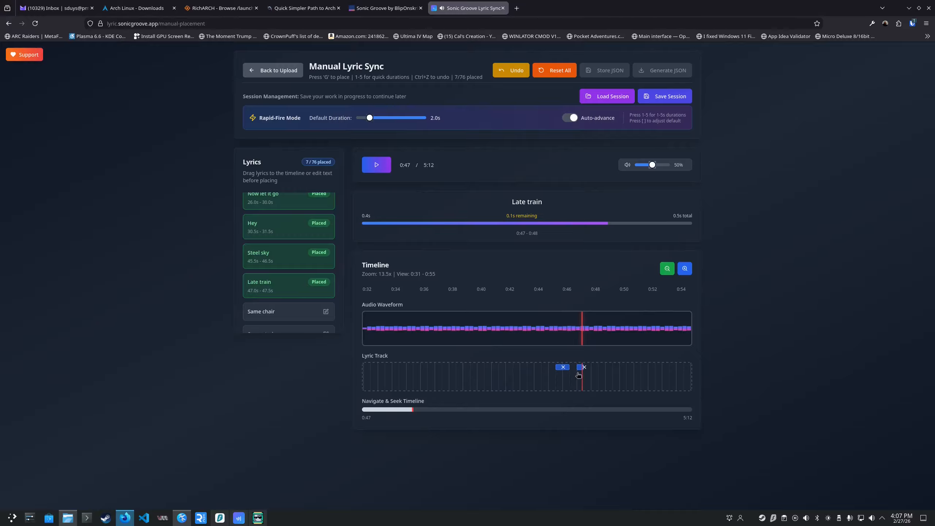
{"action": "left_click", "coordinate": [582, 367]}
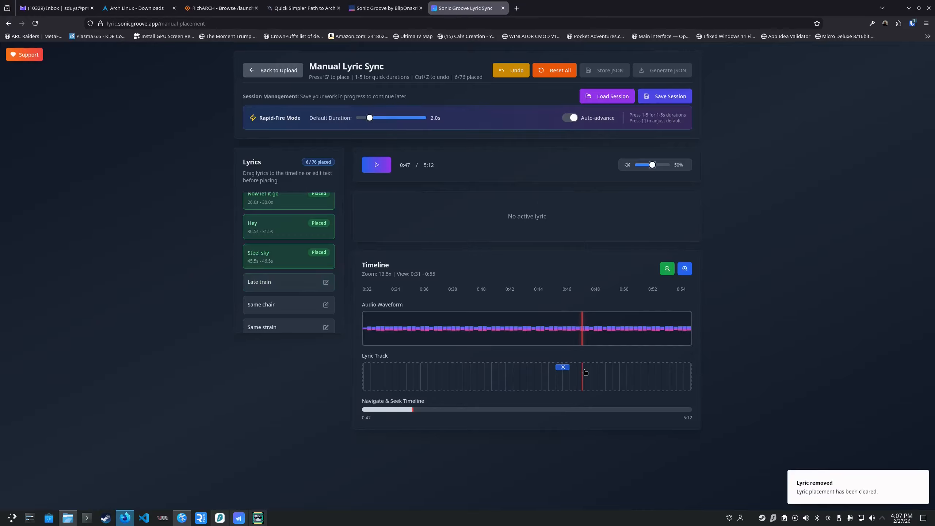
Return to 0:46, enlarge the timeline to 20.0x and place "Late train" again at 46.5 s for 1 s.
{"action": "left_click", "coordinate": [564, 332]}
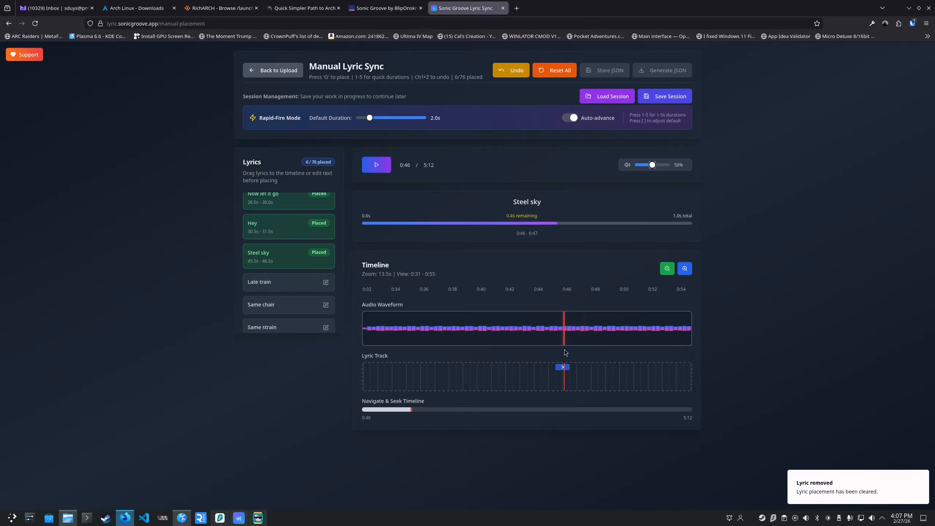
{"action": "left_click", "coordinate": [684, 268]}
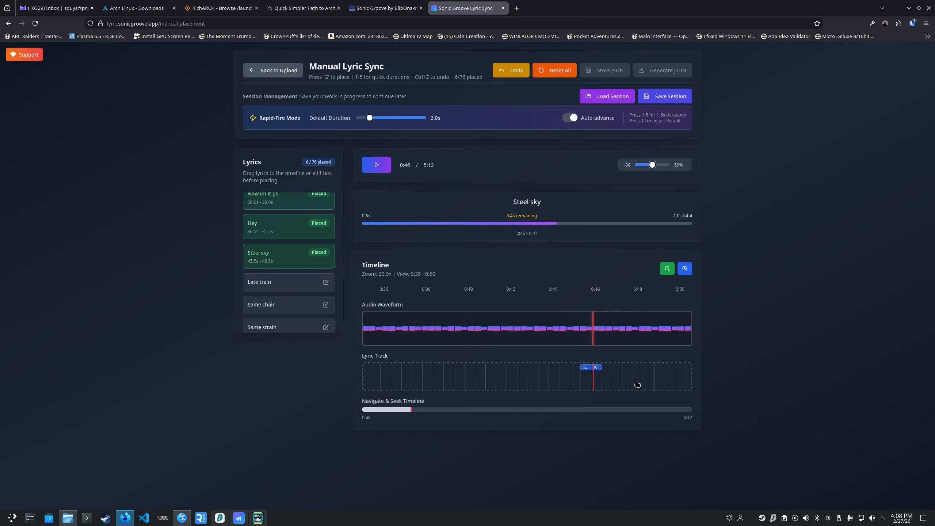
{"action": "key", "text": "space"}
{"action": "key", "text": "1"}
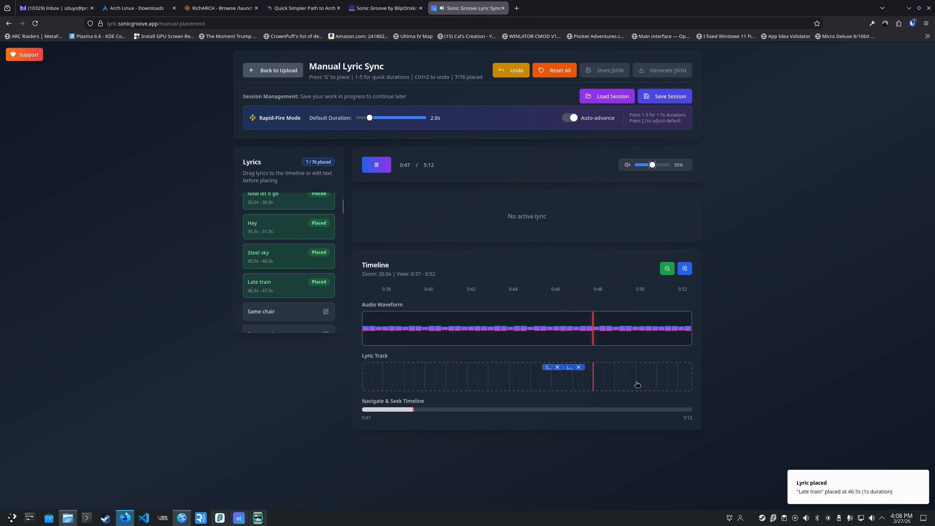
Replay from 0:45 and place "Same chair" at 47.5 s and "Same strain" at 48.5 s, each for 1 s.
{"action": "left_click", "coordinate": [531, 332]}
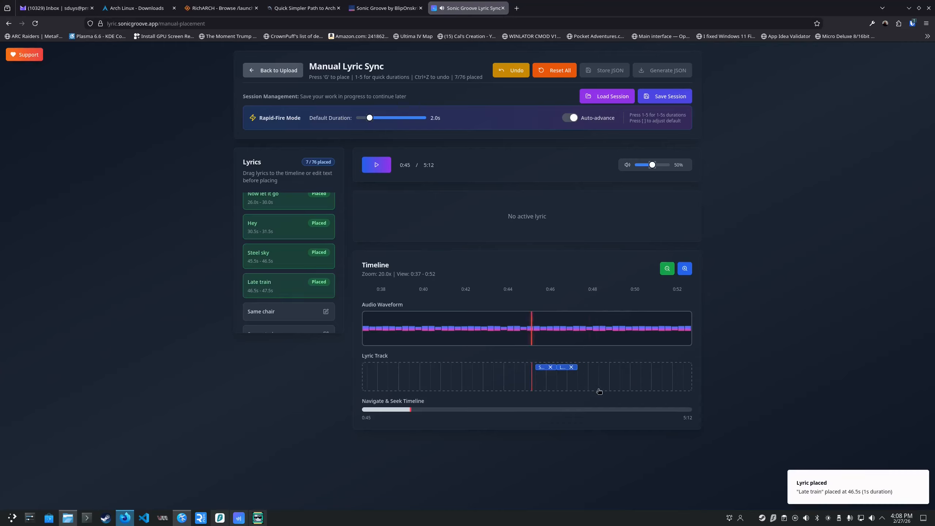
{"action": "key", "text": "space"}
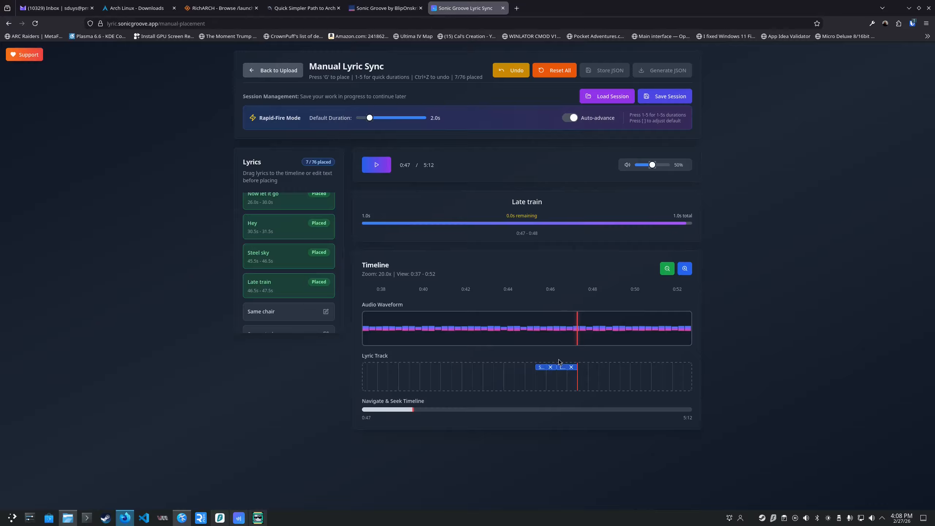
{"action": "key", "text": "1"}
{"action": "key", "text": "1"}
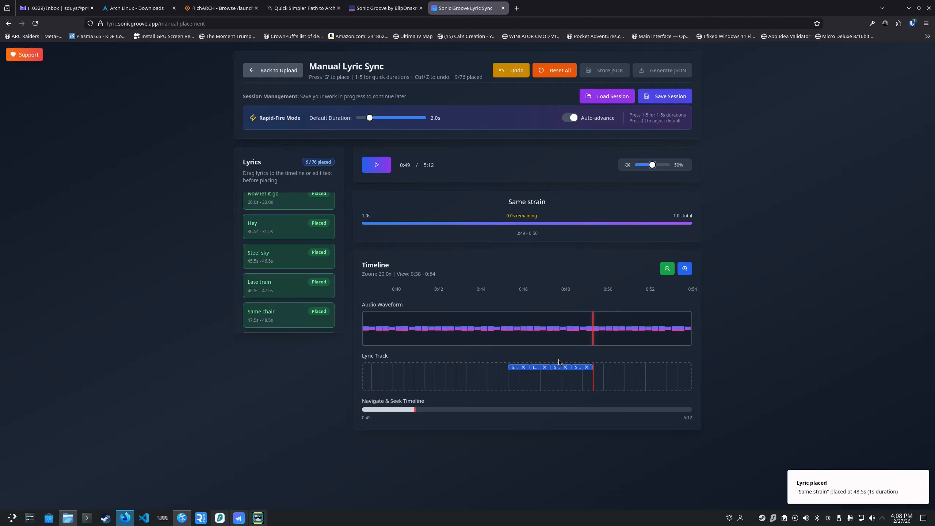
Replay from "Steel sky" through "Same strain" to check their timing, and highlight the hint about quick durations 1-5.
{"action": "left_click", "coordinate": [505, 332]}
{"action": "key", "text": "space"}
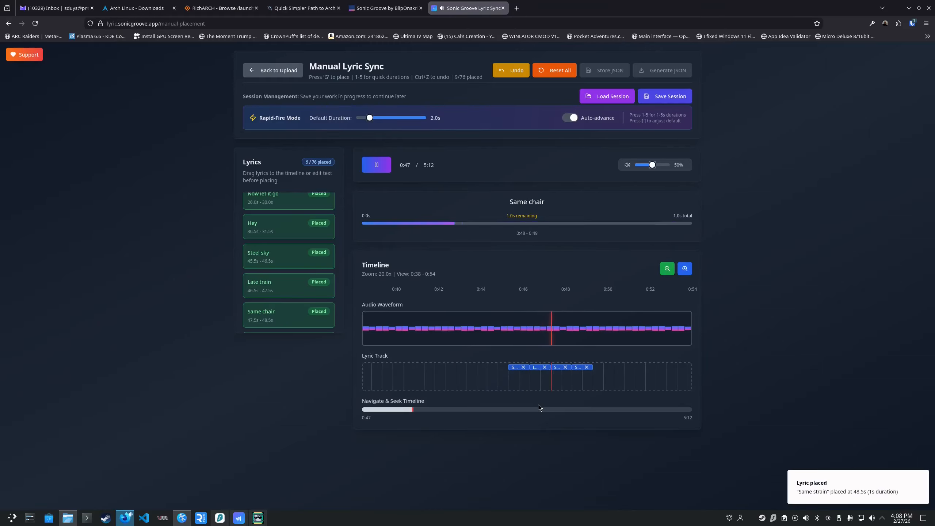
{"action": "key", "text": "space"}
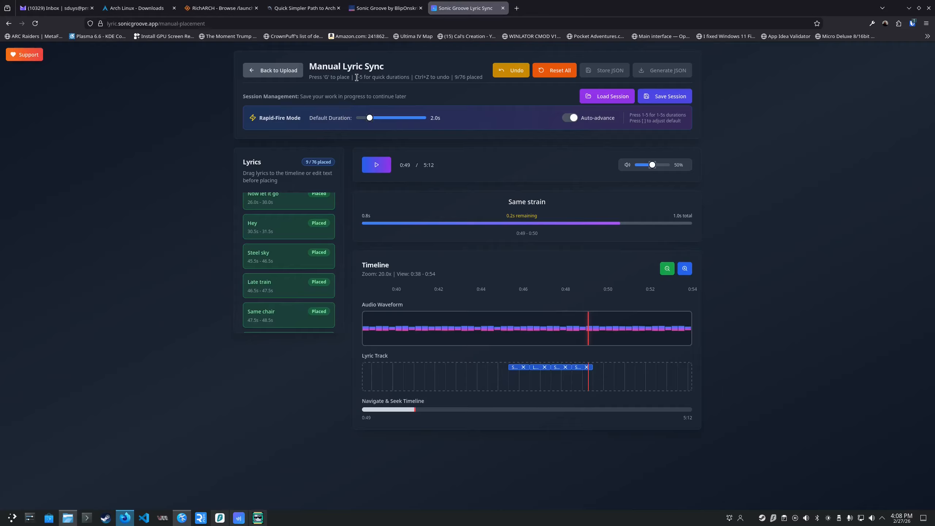
{"action": "left_click_drag", "start_coordinate": [356, 78], "coordinate": [408, 78]}
Replay the end of "Same strain" and place "All week" at 49.5 s for 1 s.
{"action": "key", "text": "space"}
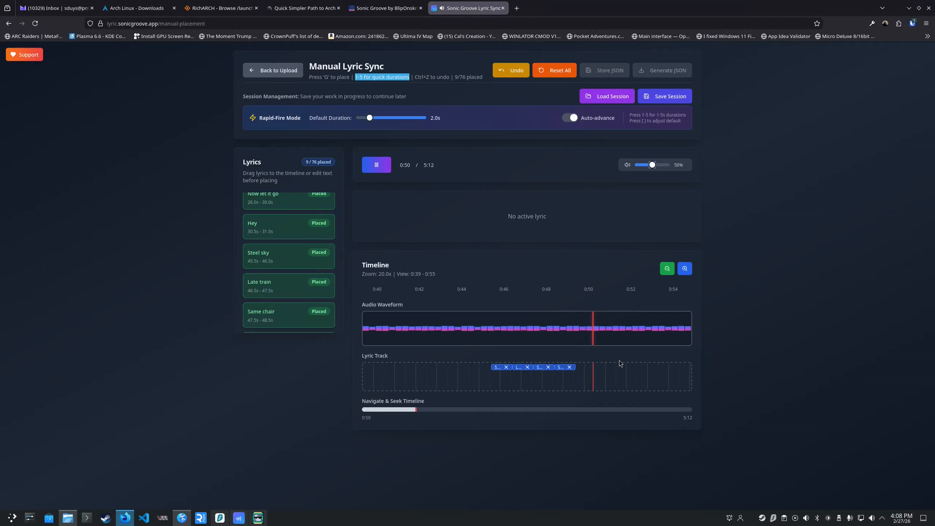
{"action": "left_click", "coordinate": [561, 329]}
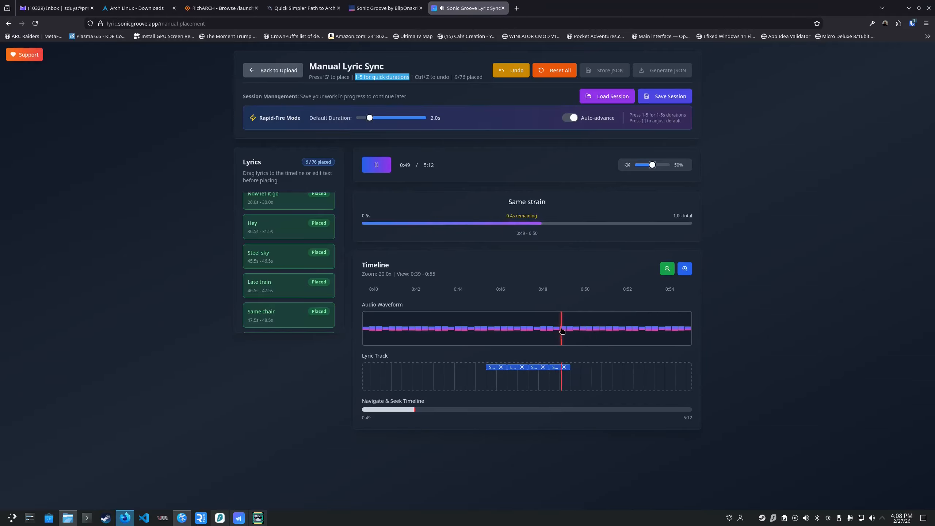
{"action": "key", "text": "space"}
{"action": "key", "text": "1"}
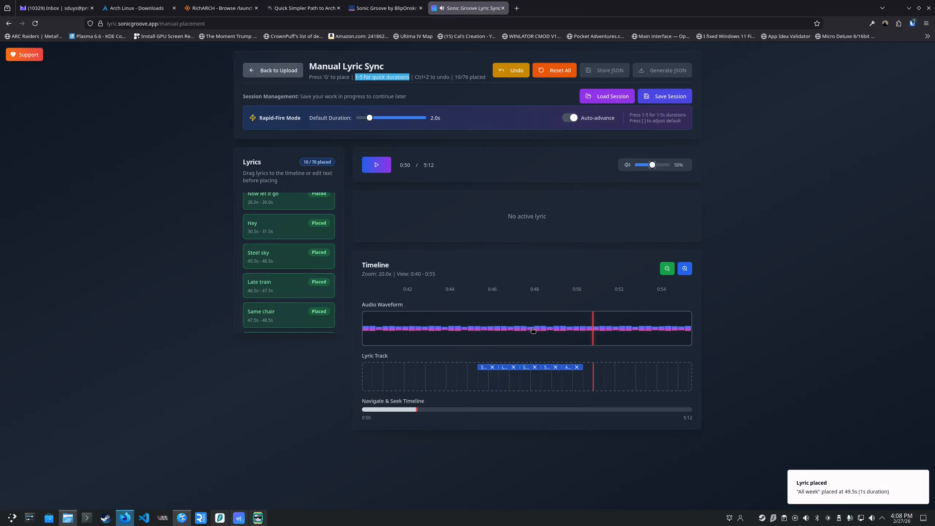
Replay from "All week" and place "Hollow" at 50.5 s and "Shadow I follow" at 51.5 s, each for 1 s.
{"action": "left_click", "coordinate": [532, 330]}
{"action": "key", "text": "space"}
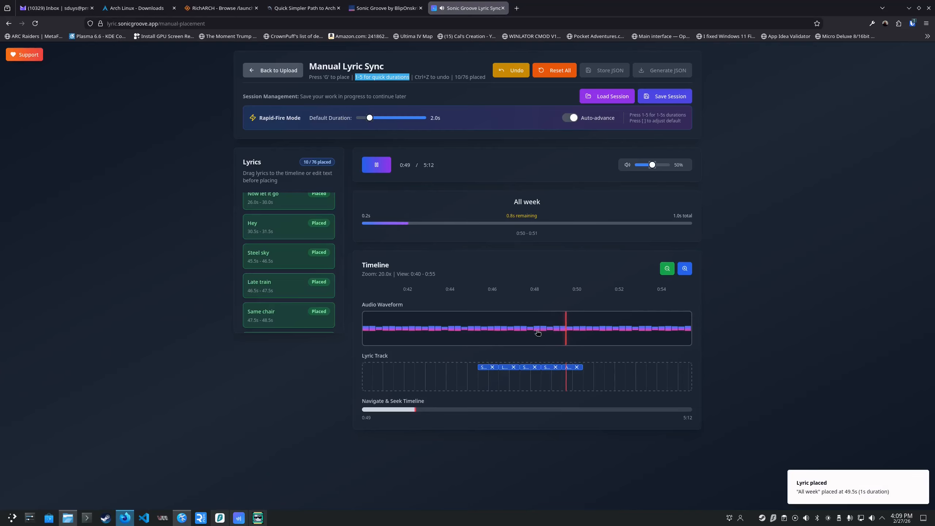
{"action": "key", "text": "space"}
{"action": "key", "text": "space"}
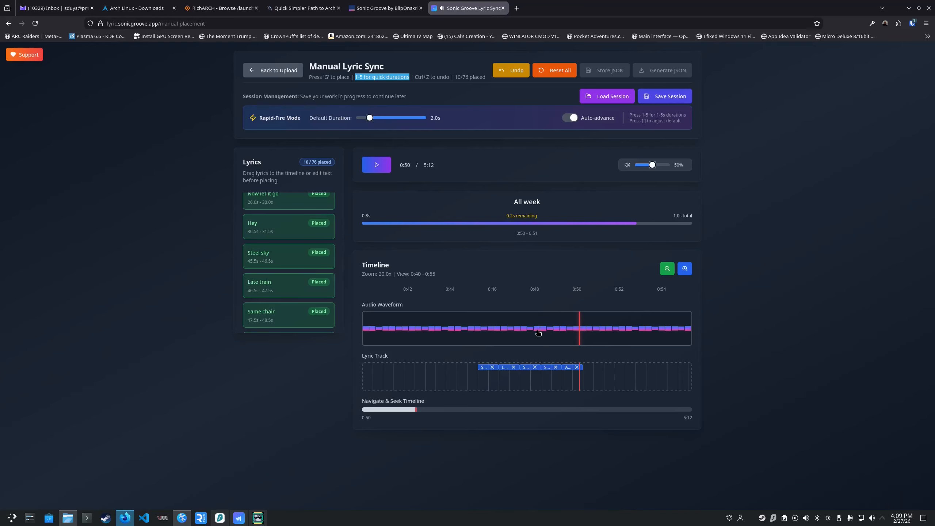
{"action": "key", "text": "space"}
{"action": "key", "text": "1"}
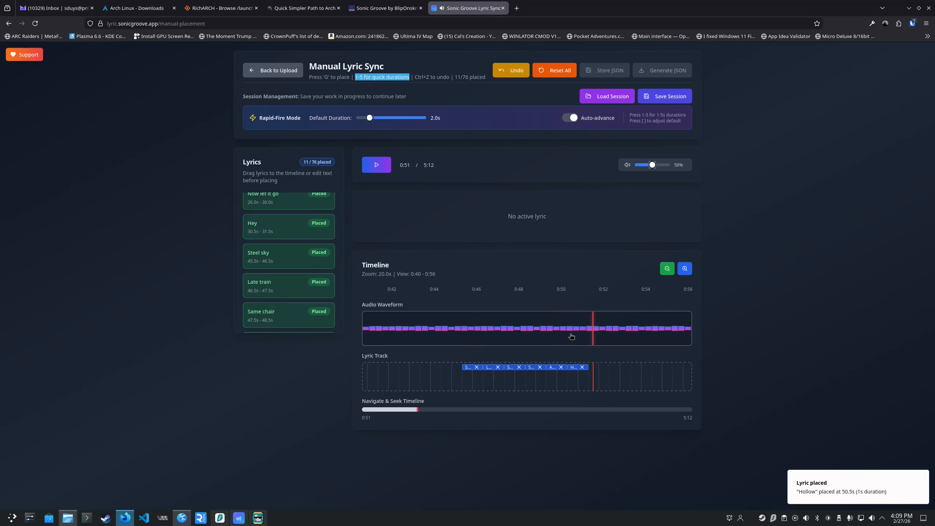
{"action": "key", "text": "space"}
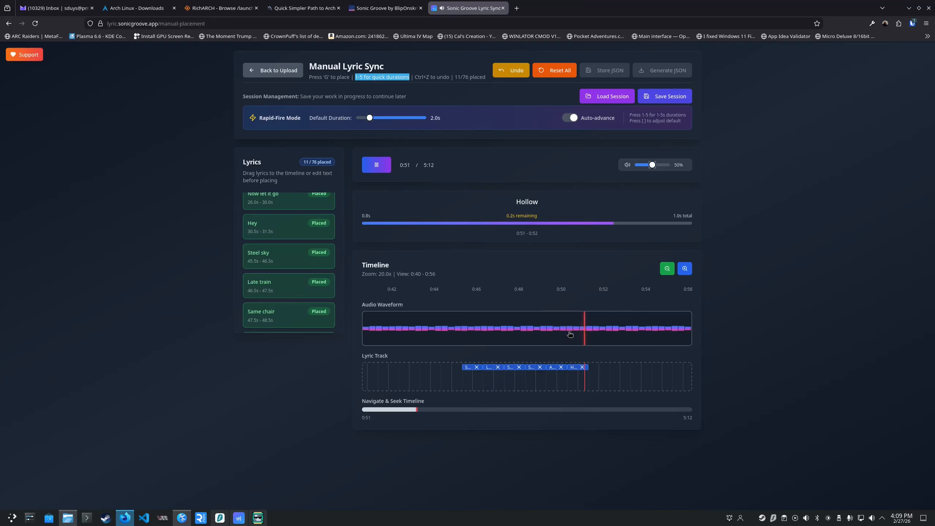
{"action": "key", "text": "1"}
{"action": "key", "text": "space"}
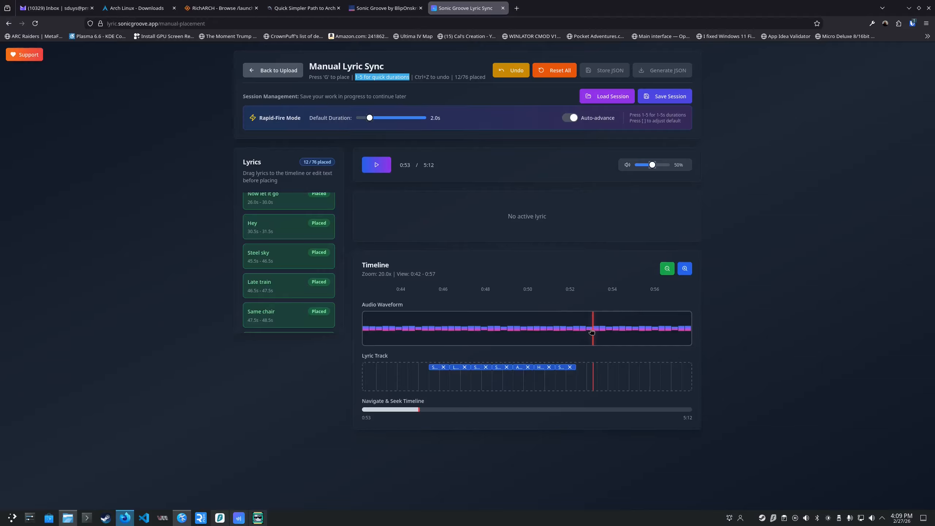
Compare the timeline at 5.9x, 20.0x and 8.9x zoom and seek the audio to 0:46 and 0:56.
{"action": "left_click", "coordinate": [672, 270]}
{"action": "left_click", "coordinate": [672, 270]}
{"action": "left_click", "coordinate": [671, 270]}
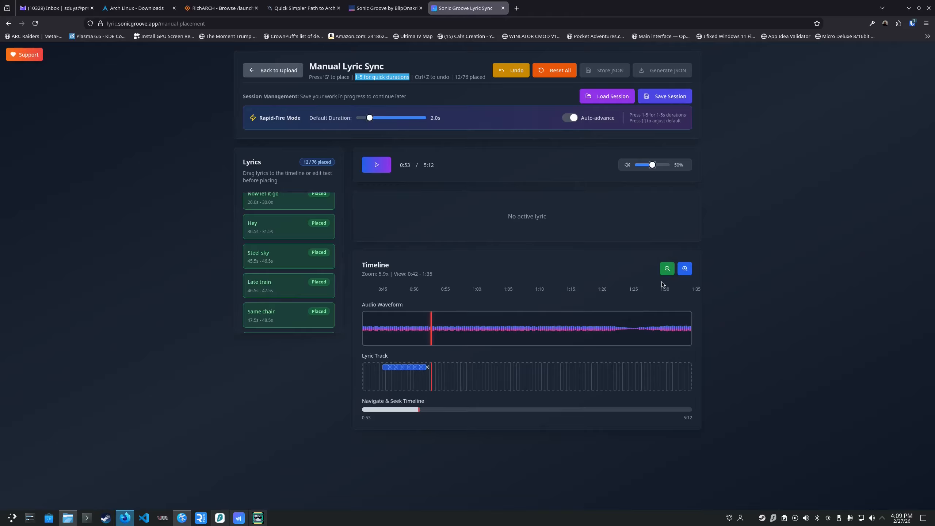
{"action": "left_click", "coordinate": [684, 269]}
{"action": "left_click", "coordinate": [685, 271]}
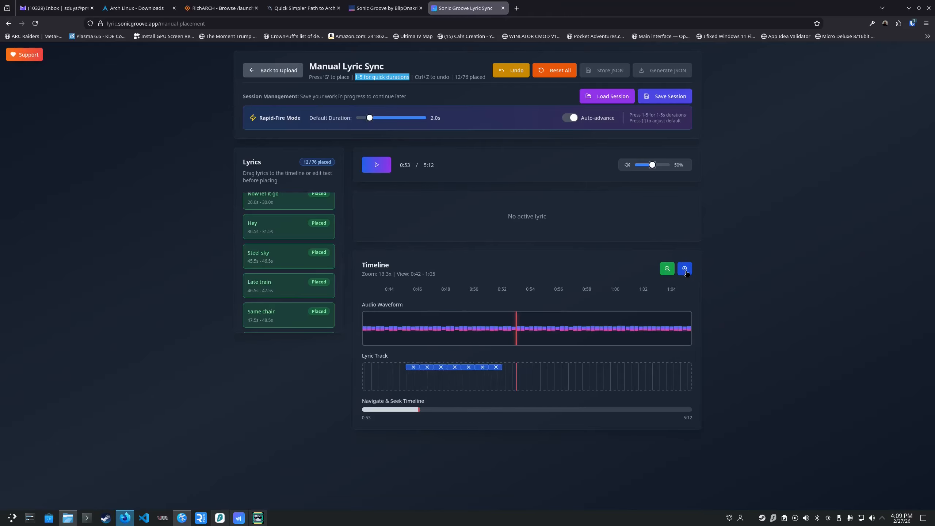
{"action": "left_click", "coordinate": [686, 272]}
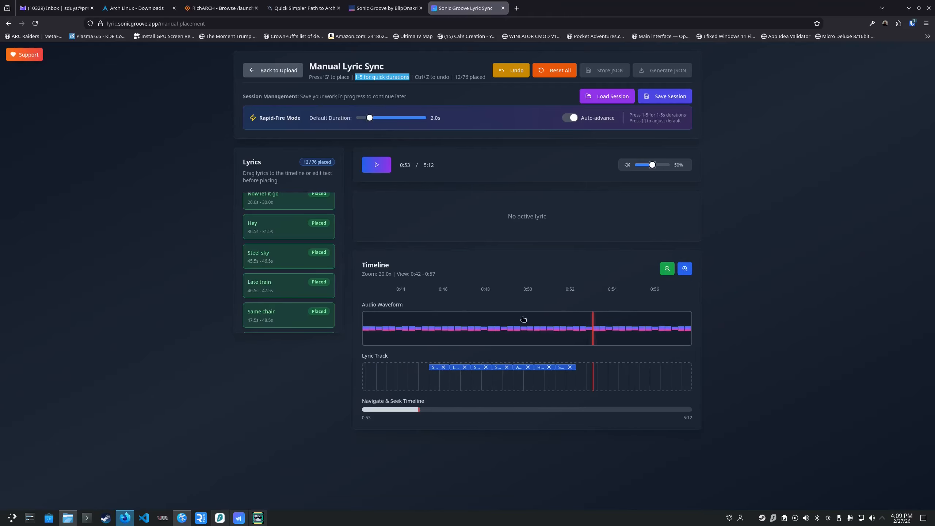
{"action": "left_click", "coordinate": [449, 320]}
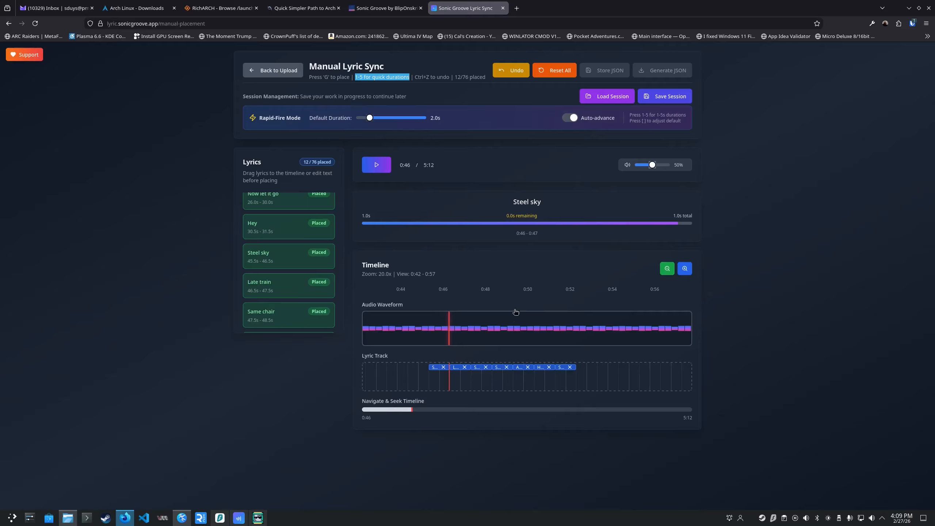
{"action": "left_click", "coordinate": [666, 268]}
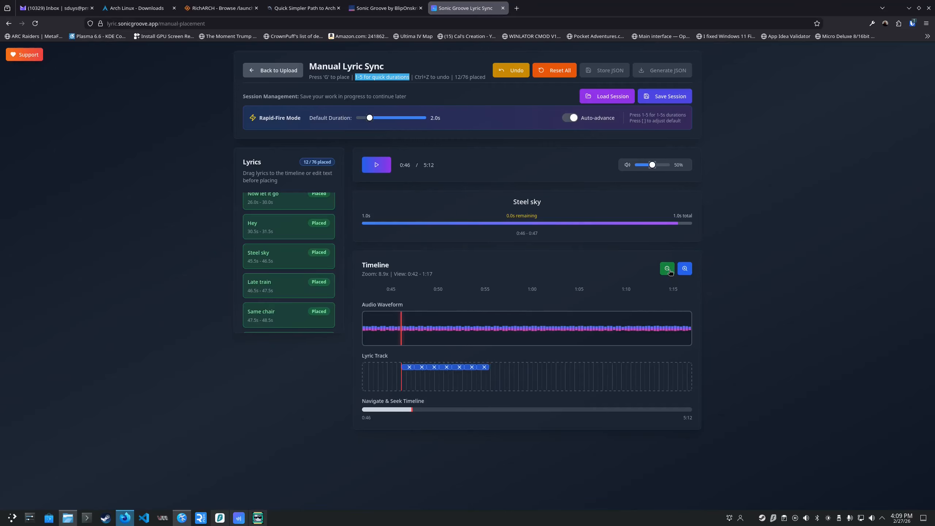
{"action": "left_click", "coordinate": [666, 268]}
{"action": "left_click", "coordinate": [497, 323]}
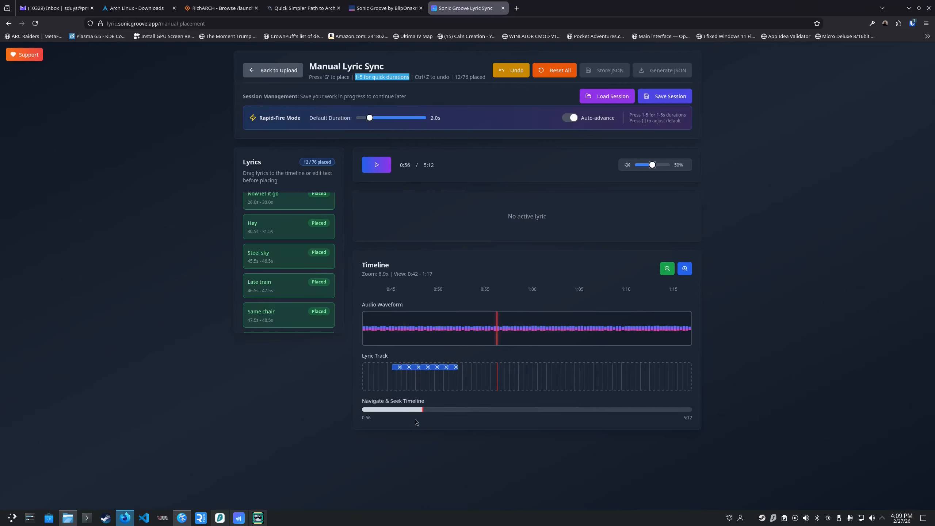
Seek back to 0:15 to play "Clock hands crawl" against the audio, and advance to "Hey" at 0:30.
{"action": "left_click_drag", "start_coordinate": [402, 412], "coordinate": [379, 410]}
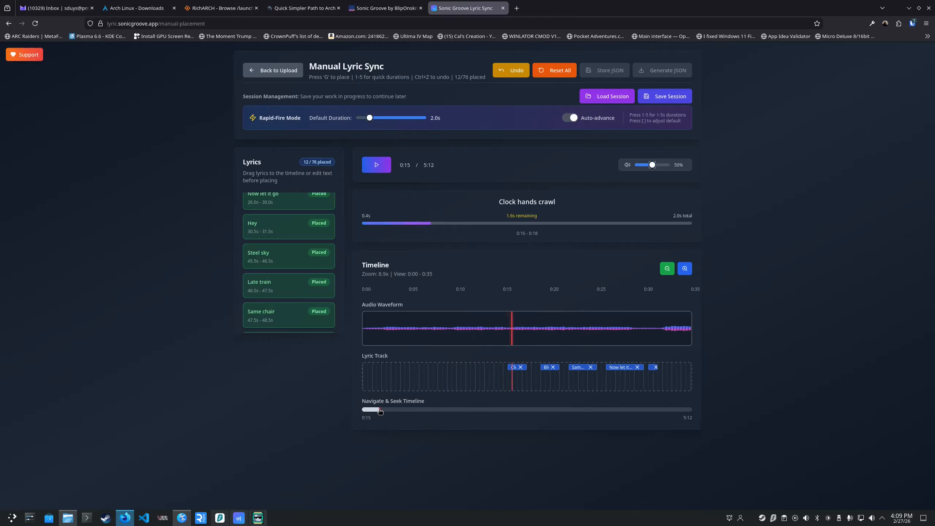
{"action": "key", "text": "space"}
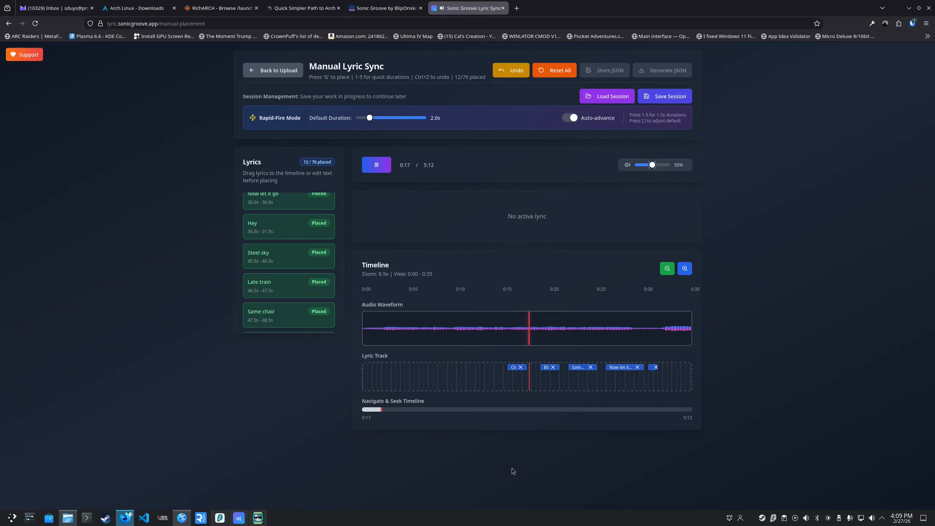
{"action": "key", "text": "space"}
{"action": "mouse_move", "coordinate": [383, 409]}
{"action": "left_mouse_down"}
{"action": "mouse_move", "coordinate": [449, 406]}
{"action": "mouse_move", "coordinate": [395, 408]}
{"action": "left_mouse_up"}
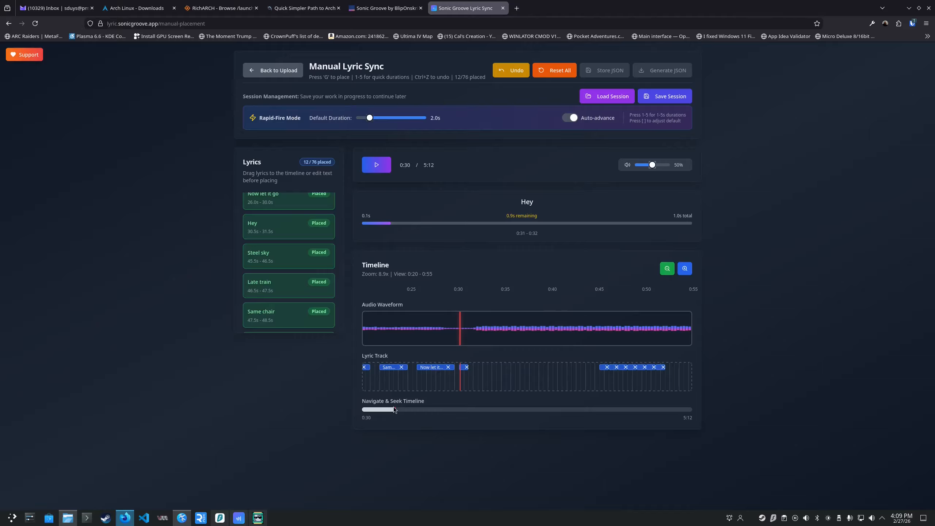
Save the current lyric session as a JSON file and close the Lyric Sync page.
{"action": "left_click", "coordinate": [662, 98]}
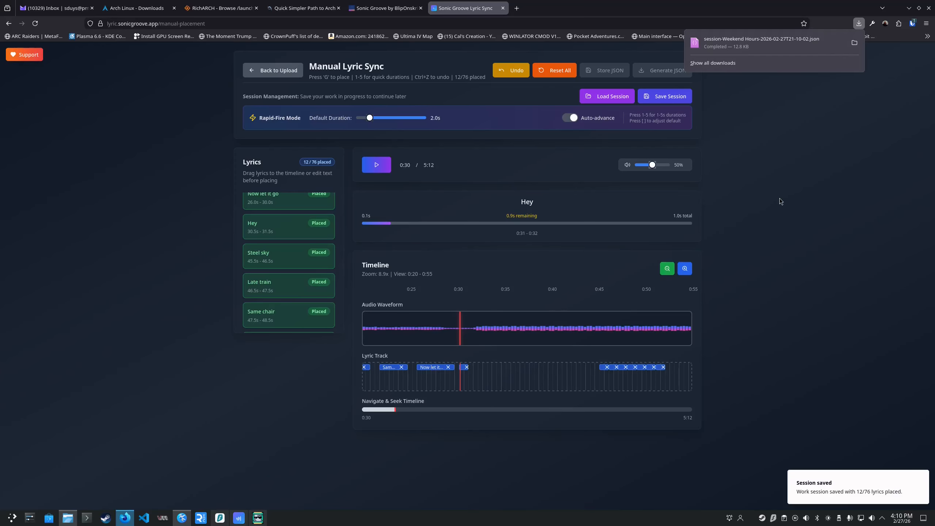
{"action": "left_click", "coordinate": [755, 158]}
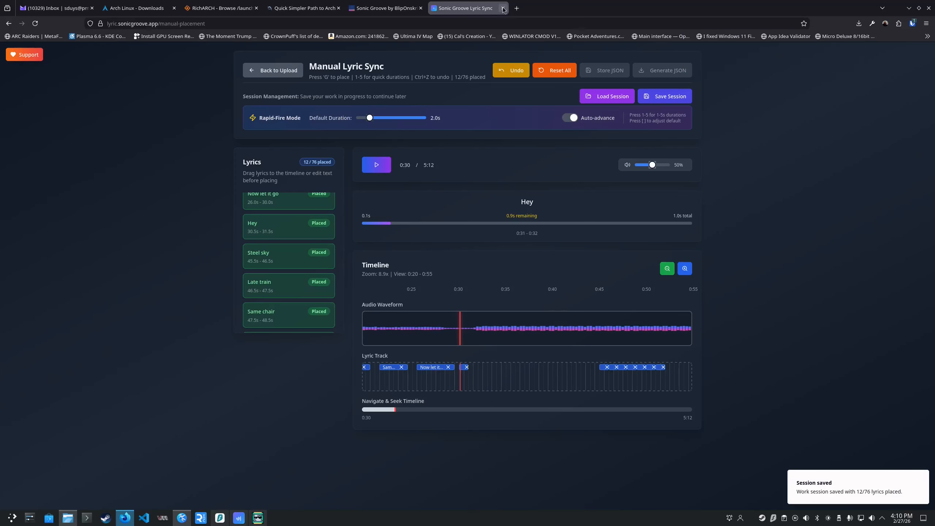
{"action": "left_click", "coordinate": [505, 10]}
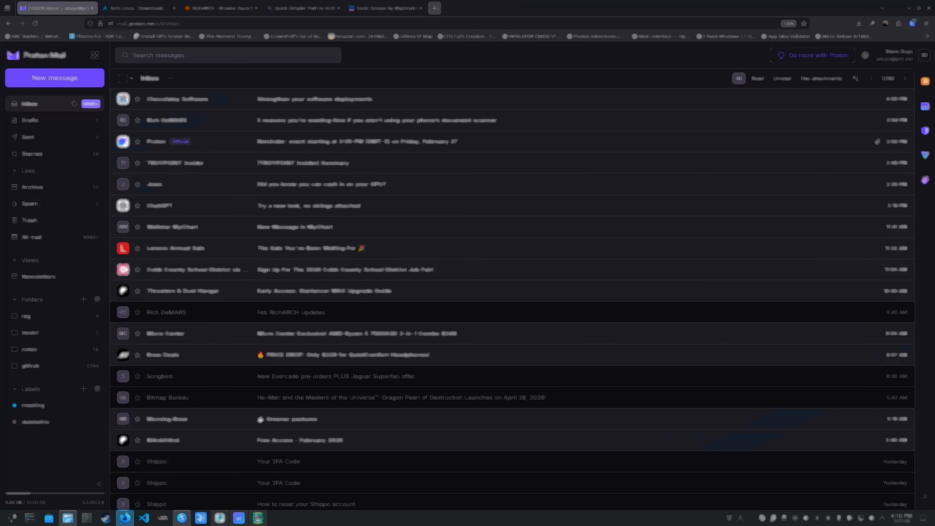
Open lyric.sonicgroove.app in a new browser tab.
{"action": "left_click", "coordinate": [435, 7]}
{"action": "type", "text": "lyr"}
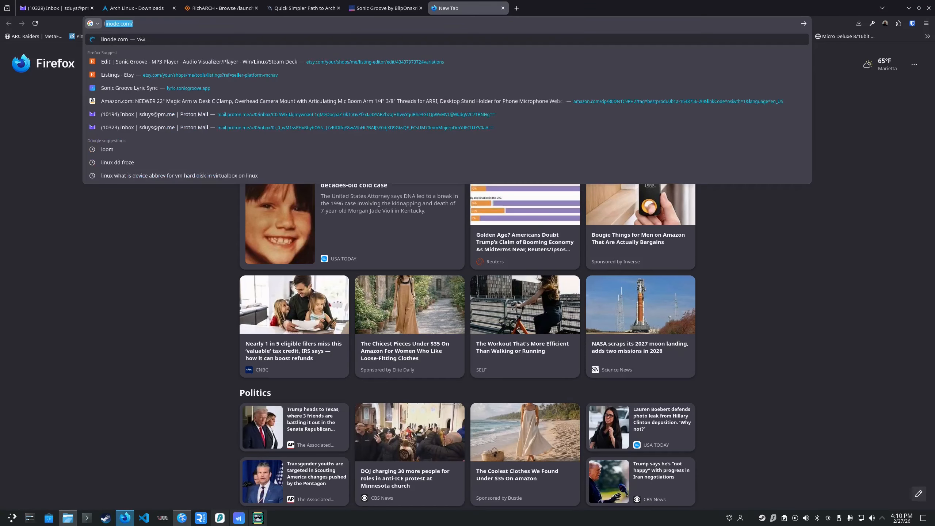
{"action": "type", "text": "ic"}
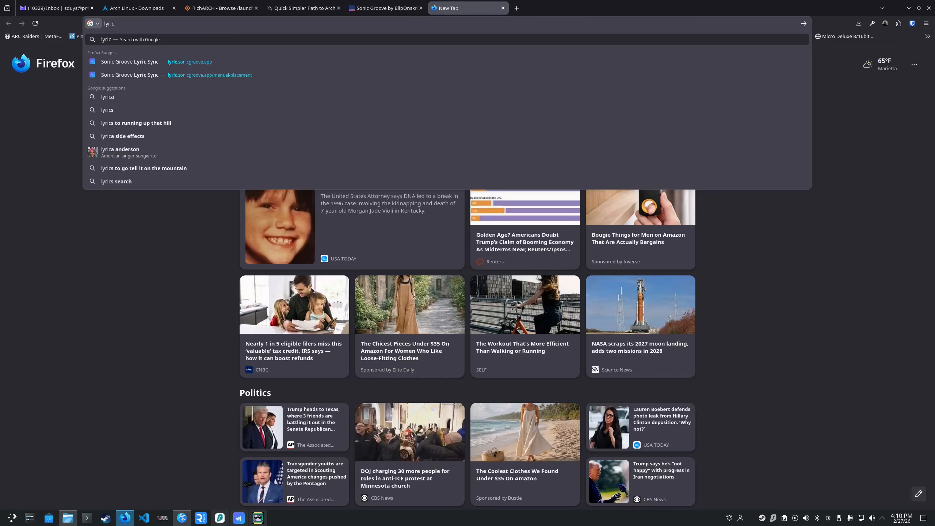
{"action": "key", "text": "Down"}
{"action": "key", "text": "Return"}
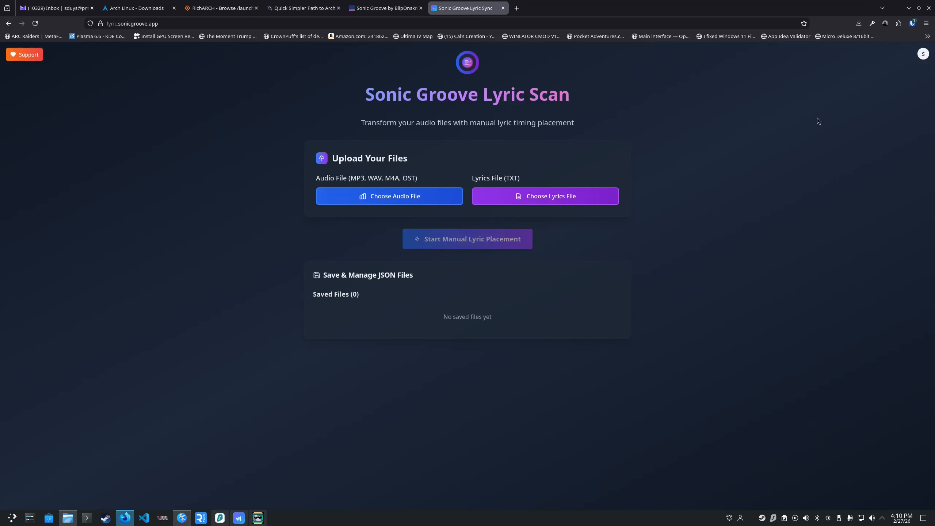
Choose Weekend Hours.mp3 from the sg-demo folder on the SONICGROOVE drive as the audio file.
{"action": "left_click", "coordinate": [407, 203]}
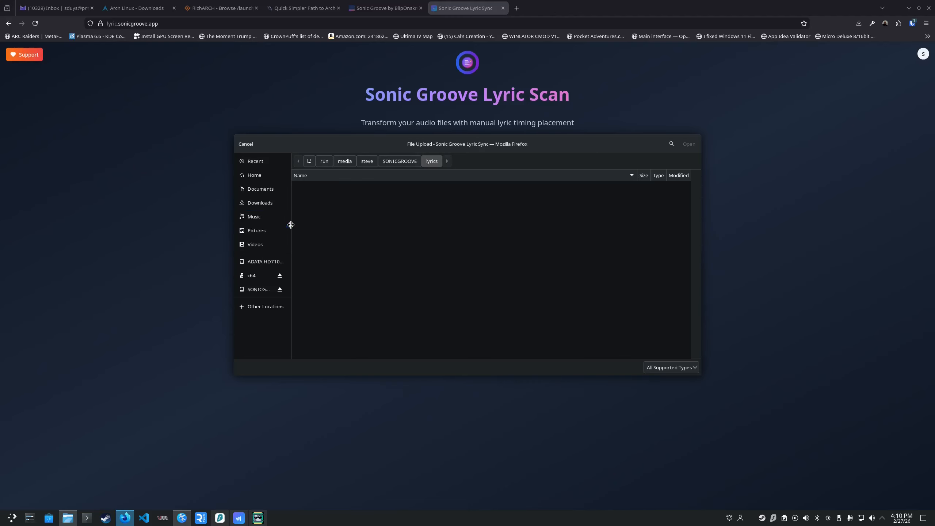
{"action": "left_click", "coordinate": [254, 289]}
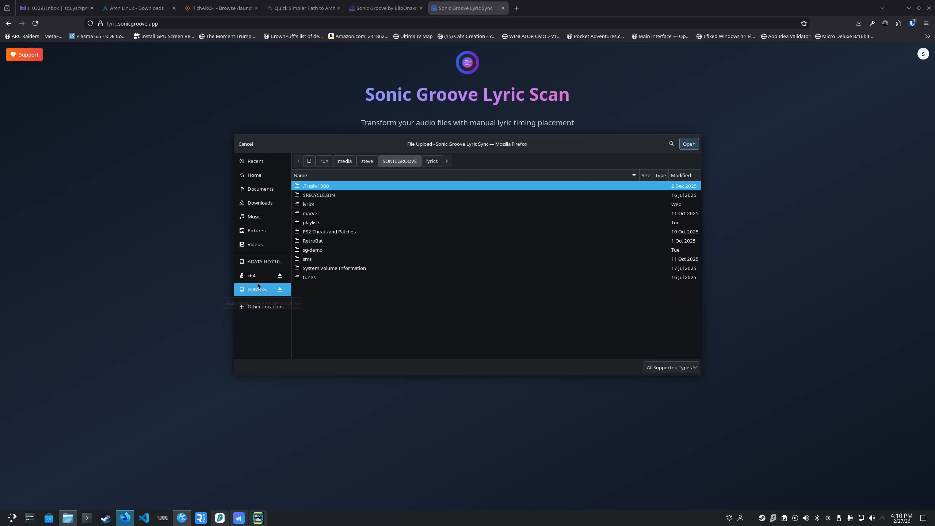
{"action": "double_click", "coordinate": [320, 250]}
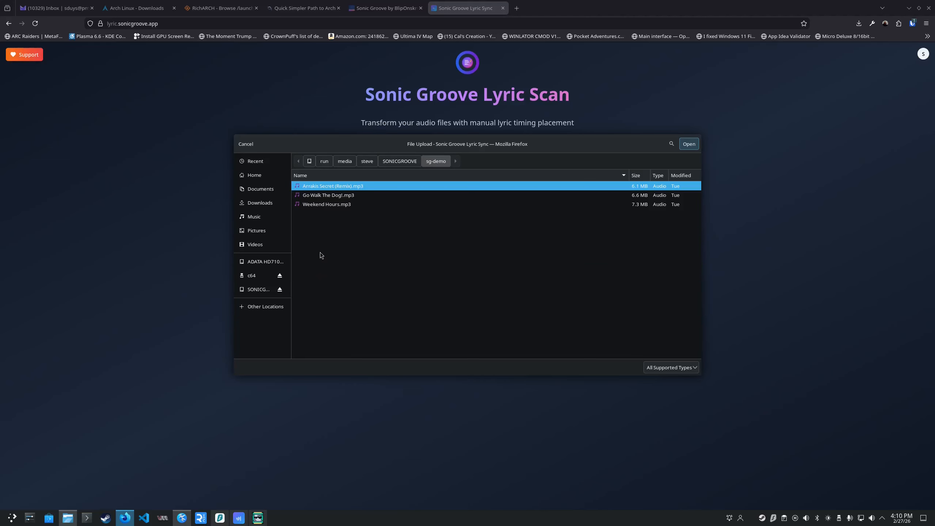
{"action": "left_click", "coordinate": [329, 208]}
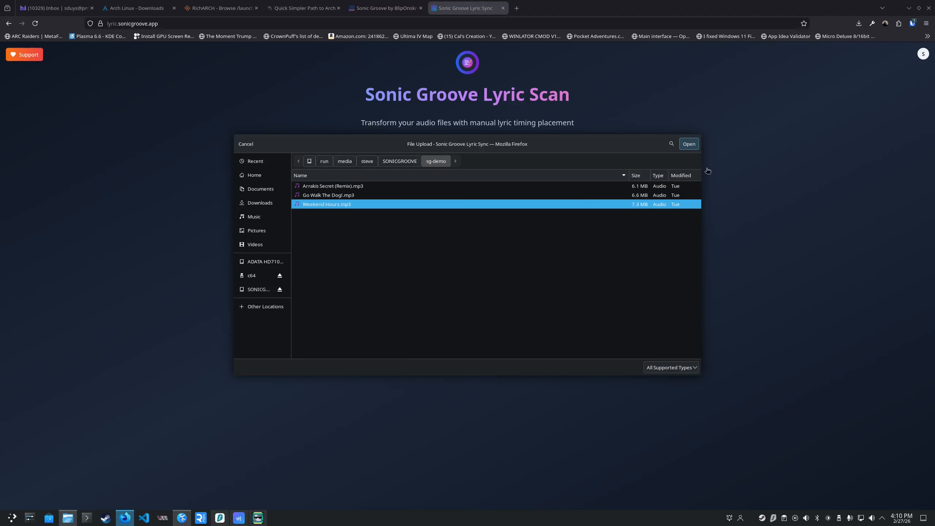
{"action": "left_click", "coordinate": [691, 144]}
Choose weekend-hours-lyrics.txt from the SONICGROOVE lyrics folder as the lyrics file and start manual lyric placement.
{"action": "left_click", "coordinate": [548, 202]}
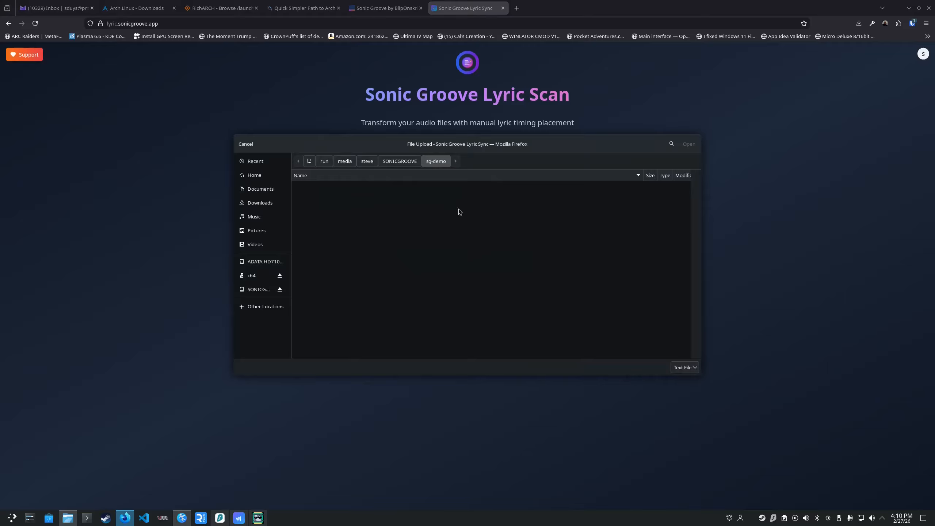
{"action": "left_click", "coordinate": [400, 161]}
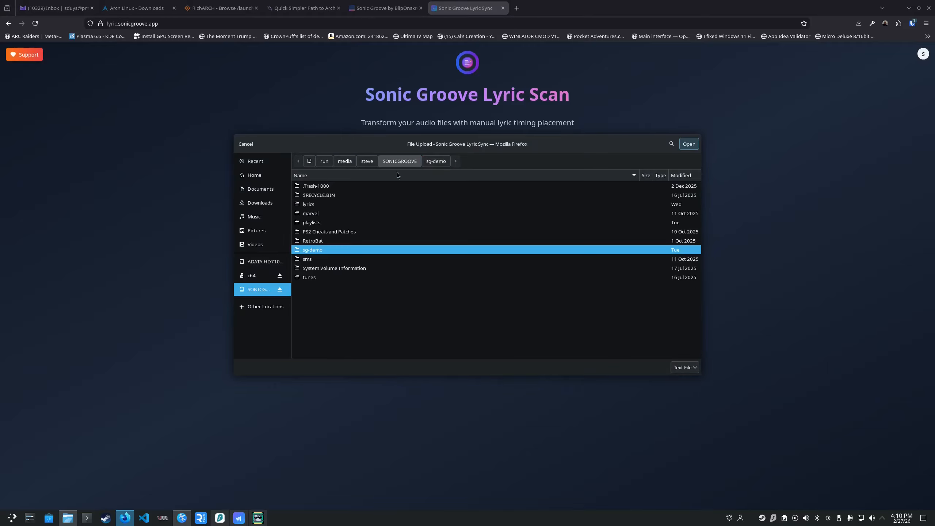
{"action": "double_click", "coordinate": [328, 205]}
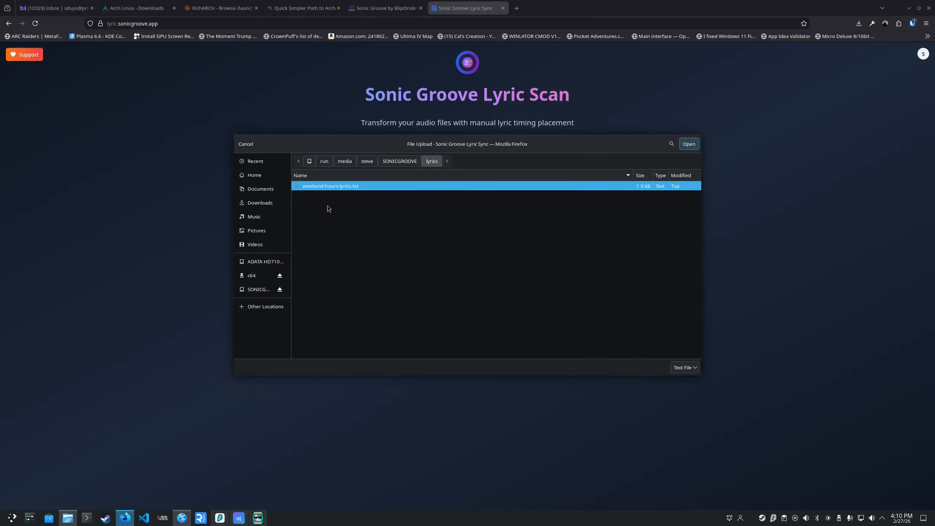
{"action": "left_click", "coordinate": [689, 144]}
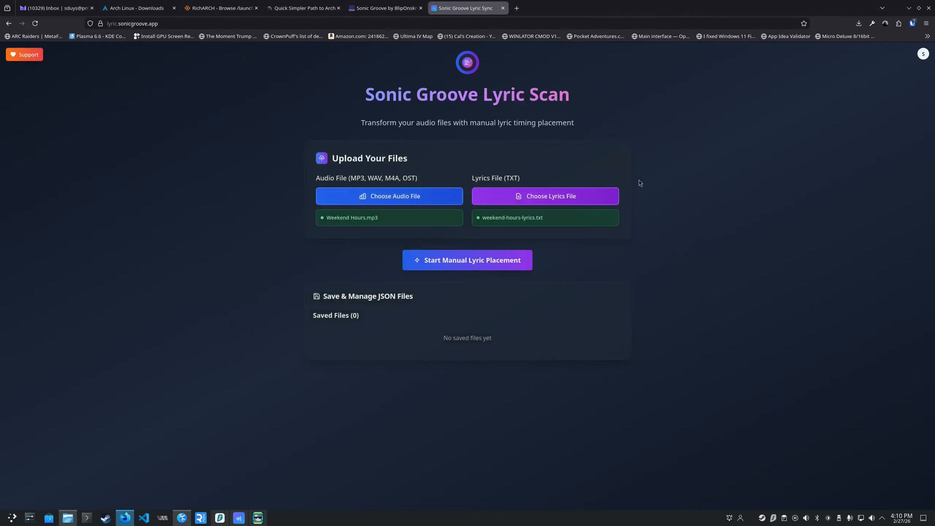
{"action": "left_click", "coordinate": [486, 261]}
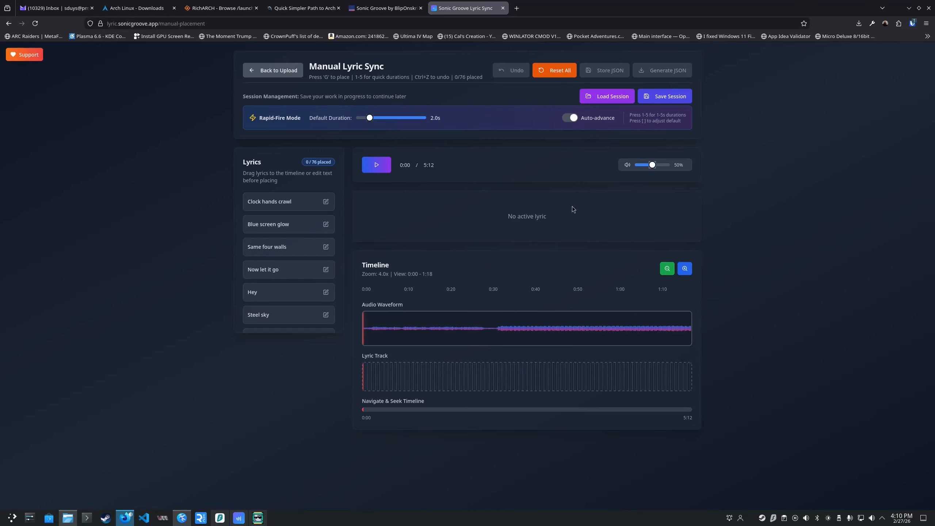
Load session-Weekend Hours-2026-02-27T21-10-02.json from Downloads and review the restored lyric list down to the unplaced lines.
{"action": "left_click", "coordinate": [599, 96]}
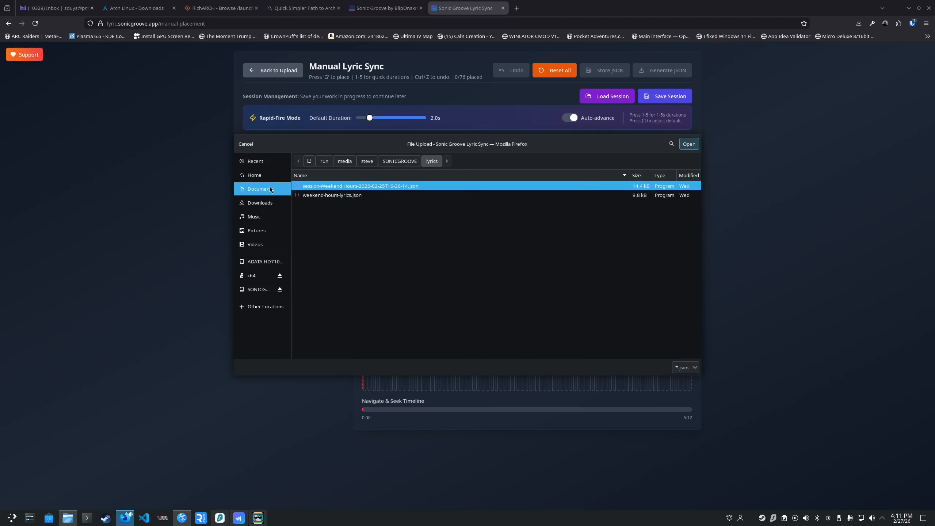
{"action": "left_click", "coordinate": [264, 203]}
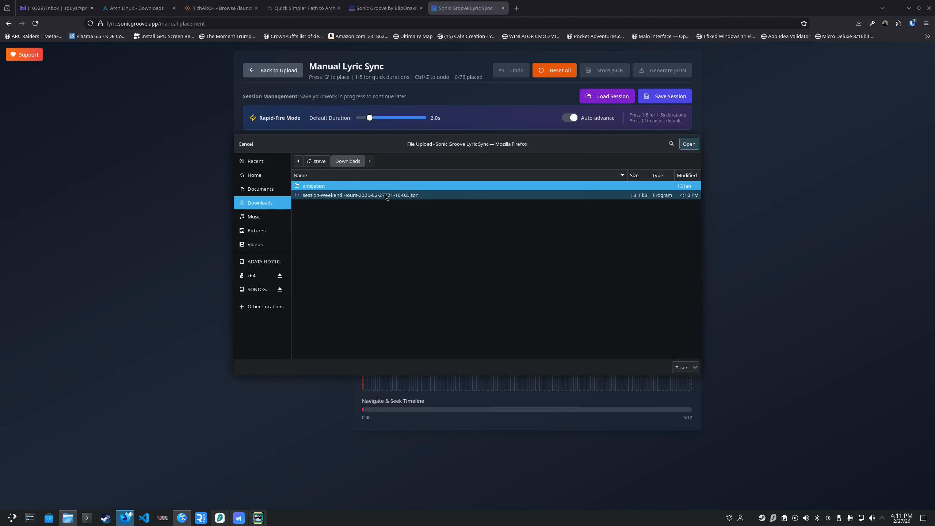
{"action": "double_click", "coordinate": [374, 197]}
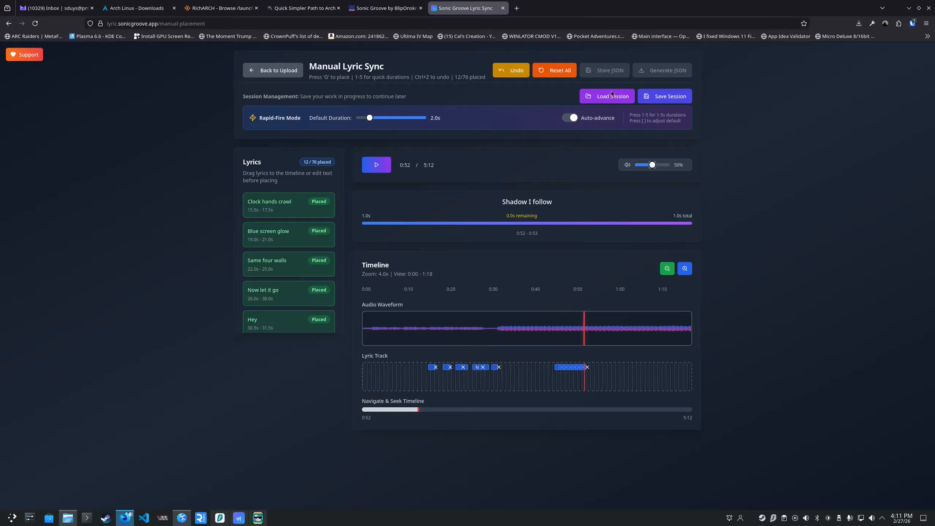
{"action": "scroll", "coordinate": [341, 303], "scroll_direction": "down", "scroll_amount": 8}
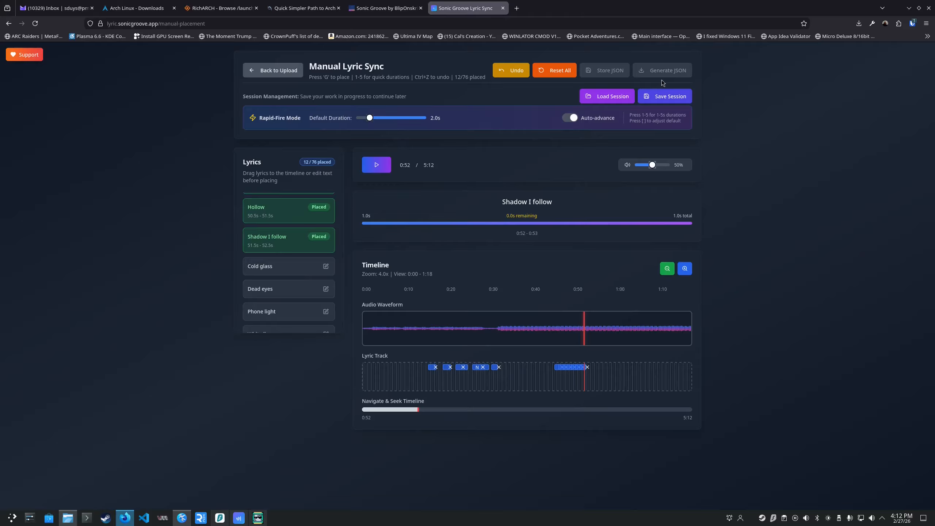
Load session-Weekend Hours-2026-02-25T16-36-14.json from the SONICGROOVE lyrics folder and review the lyric list down to its last line.
{"action": "left_click", "coordinate": [617, 98]}
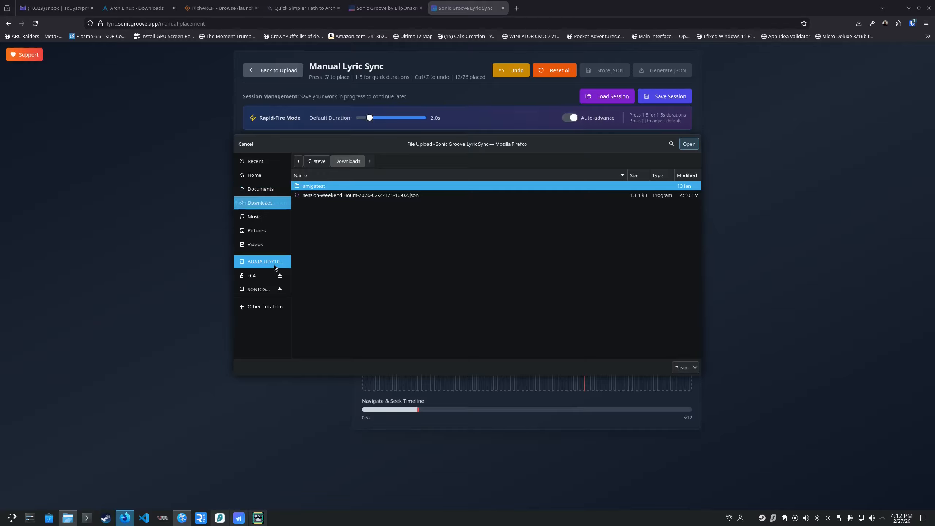
{"action": "left_click", "coordinate": [263, 288]}
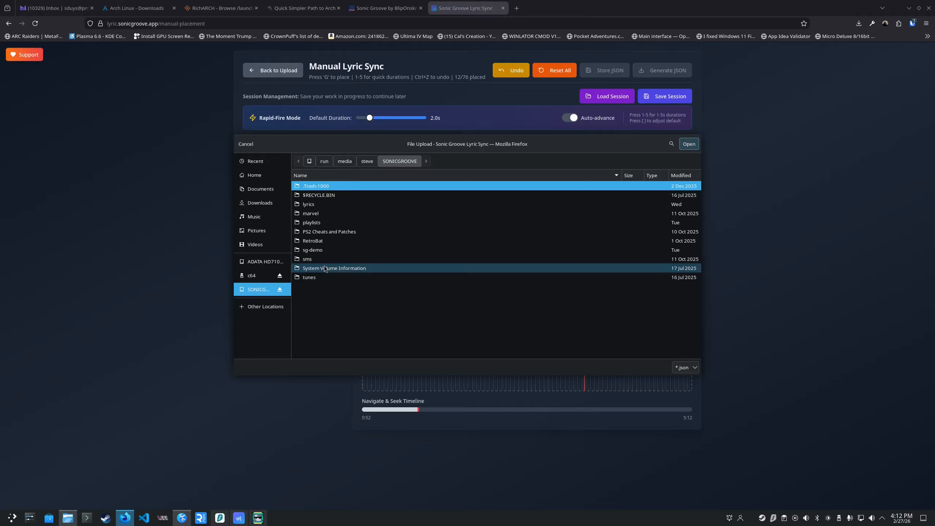
{"action": "double_click", "coordinate": [319, 252]}
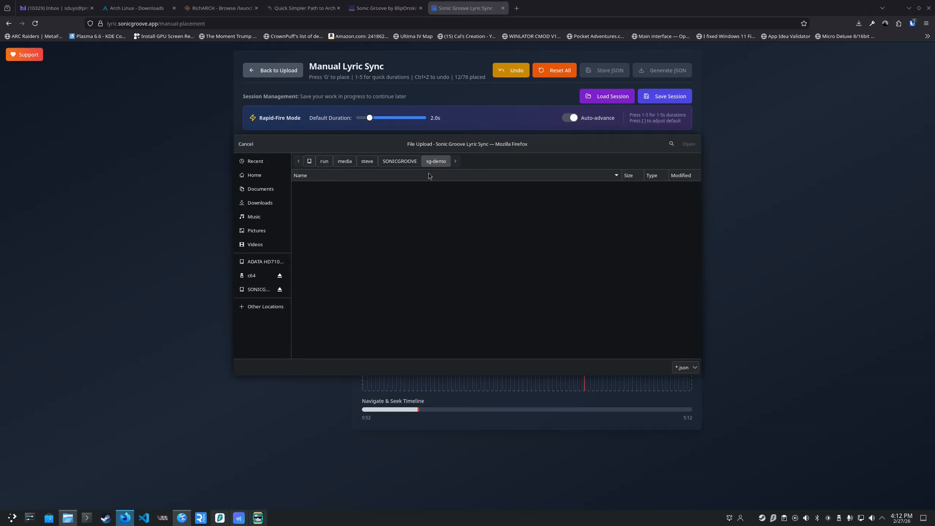
{"action": "left_click", "coordinate": [400, 162]}
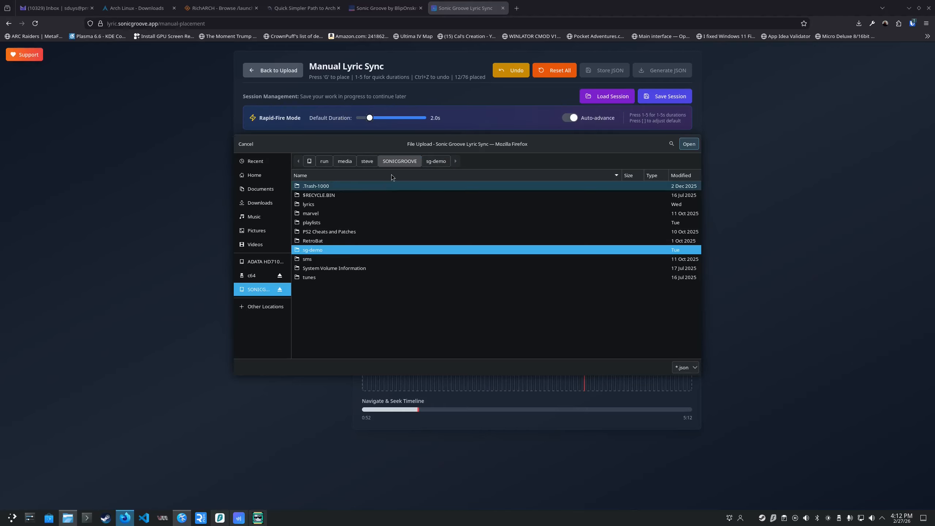
{"action": "double_click", "coordinate": [324, 205]}
{"action": "double_click", "coordinate": [362, 186]}
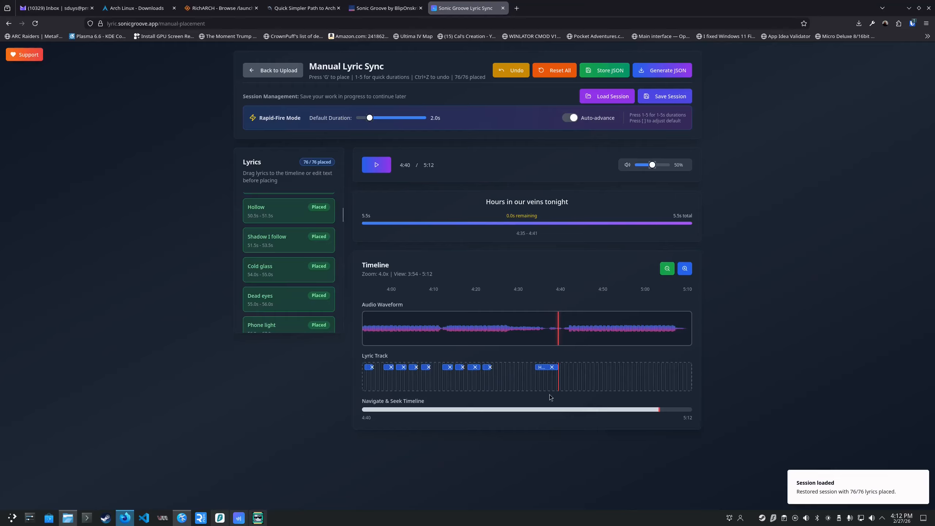
{"action": "left_click_drag", "start_coordinate": [341, 216], "coordinate": [346, 334]}
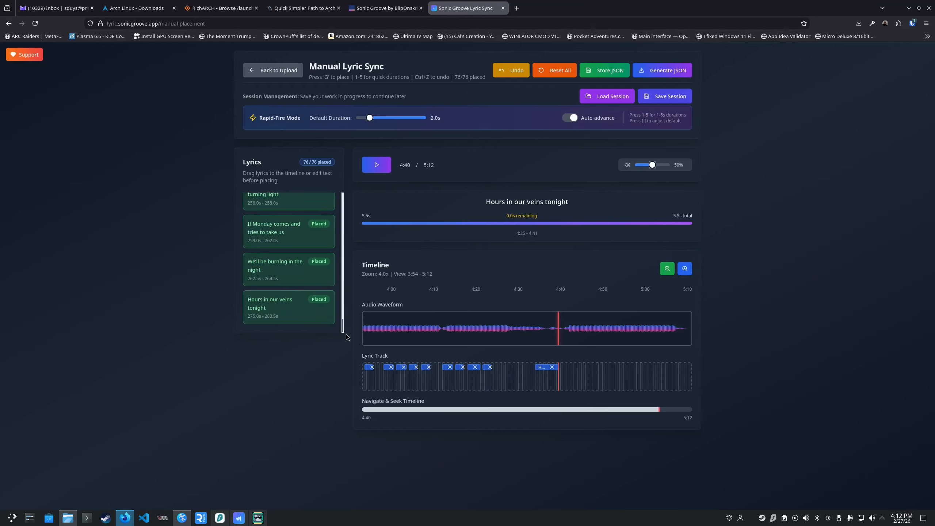
Store the timing data as JSON and highlight its file name in the saved files list on the upload page.
{"action": "left_click", "coordinate": [614, 74]}
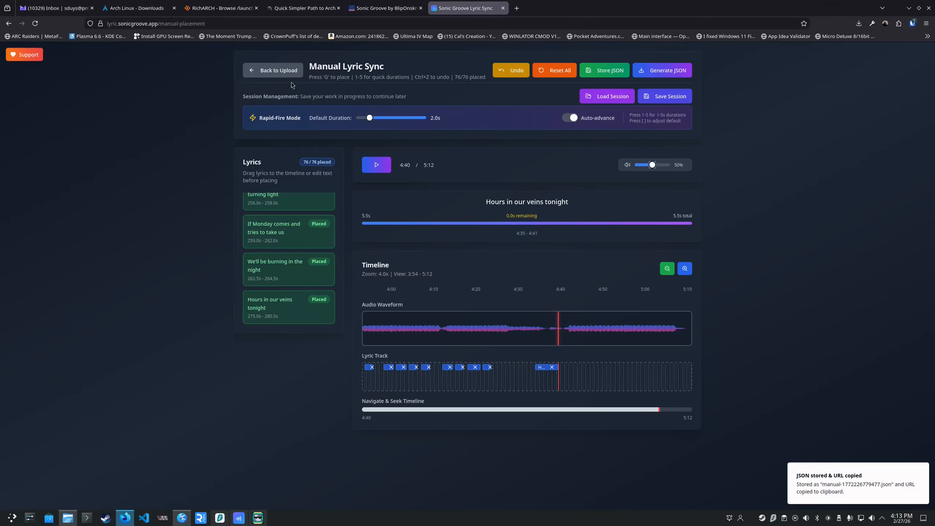
{"action": "left_click", "coordinate": [280, 71]}
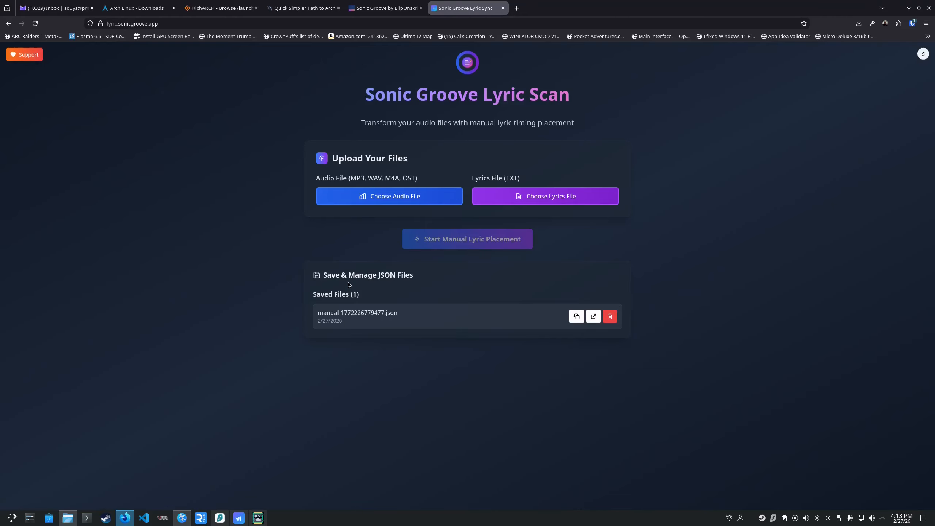
{"action": "left_click_drag", "start_coordinate": [419, 321], "coordinate": [313, 318]}
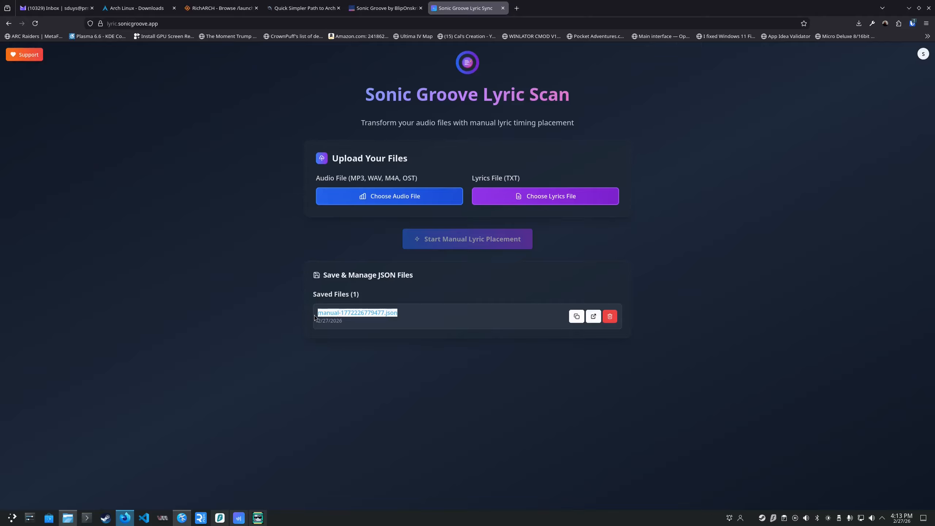
{"action": "left_click", "coordinate": [380, 312]}
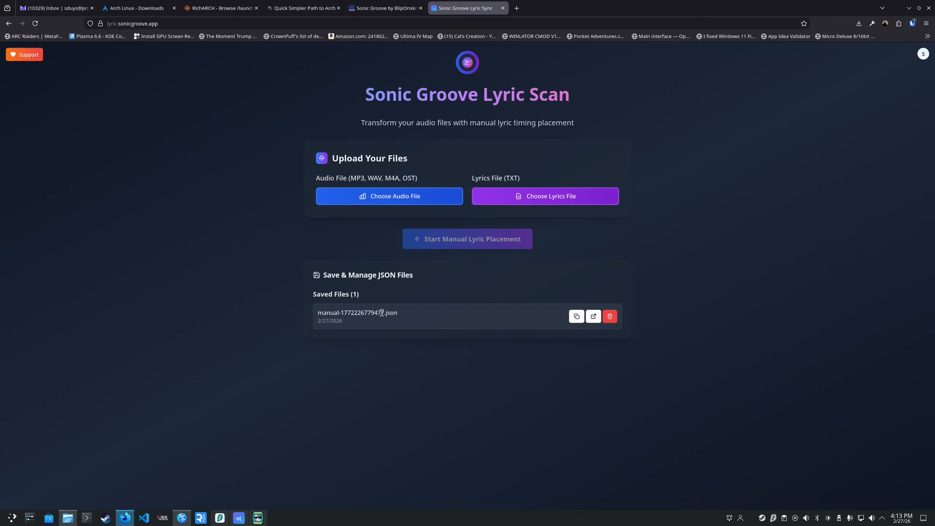
{"action": "left_click_drag", "start_coordinate": [403, 316], "coordinate": [322, 314]}
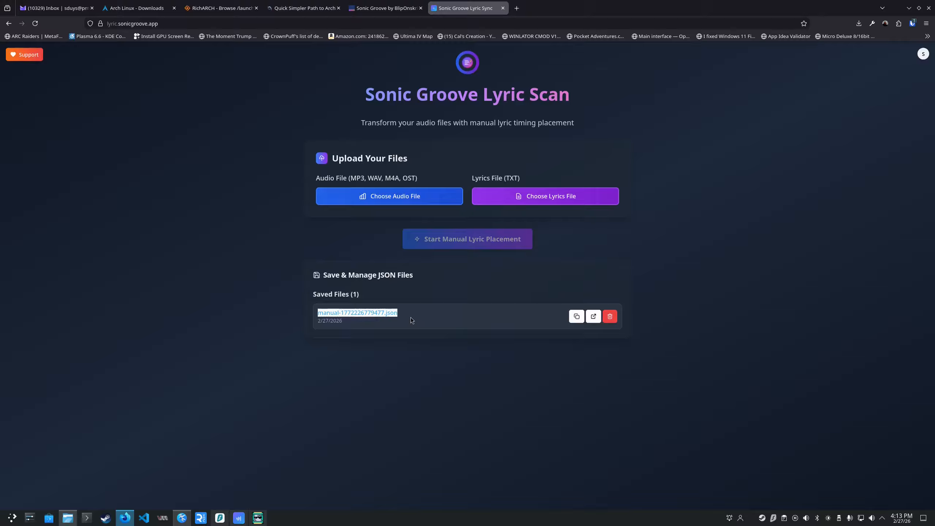
Open the stored JSON file and examine the text, start time, end time and line position of its lyric entries.
{"action": "left_click", "coordinate": [594, 317]}
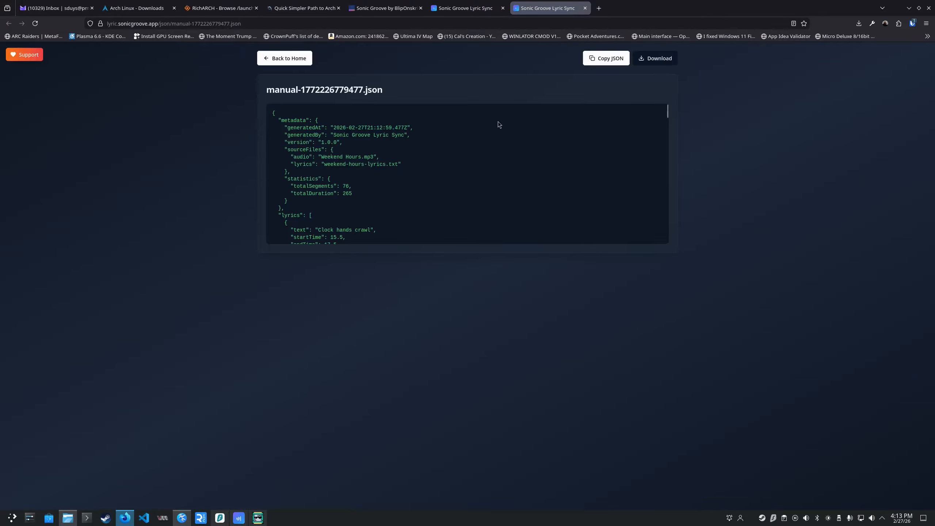
{"action": "scroll", "coordinate": [354, 153], "scroll_direction": "down", "scroll_amount": 20}
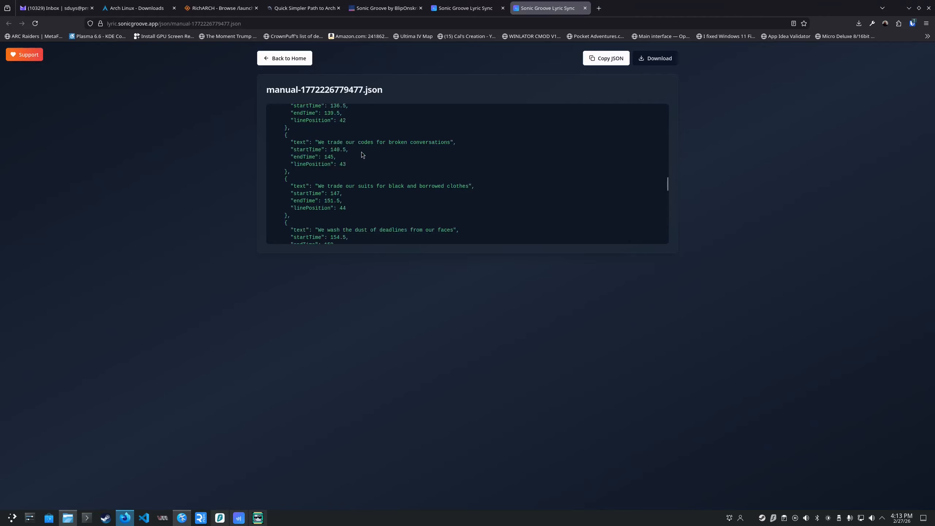
{"action": "scroll", "coordinate": [364, 155], "scroll_direction": "up", "scroll_amount": 20}
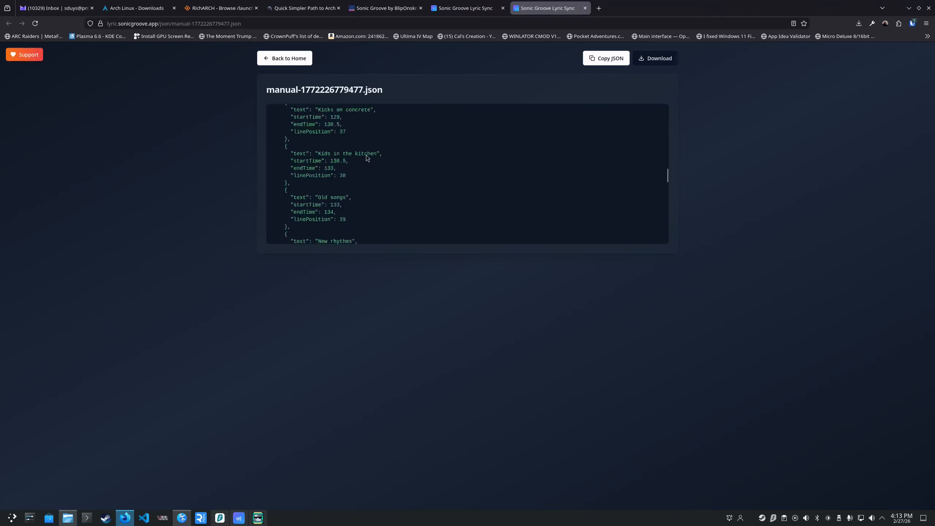
{"action": "left_click_drag", "start_coordinate": [288, 173], "coordinate": [350, 205]}
{"action": "left_click", "coordinate": [332, 187]}
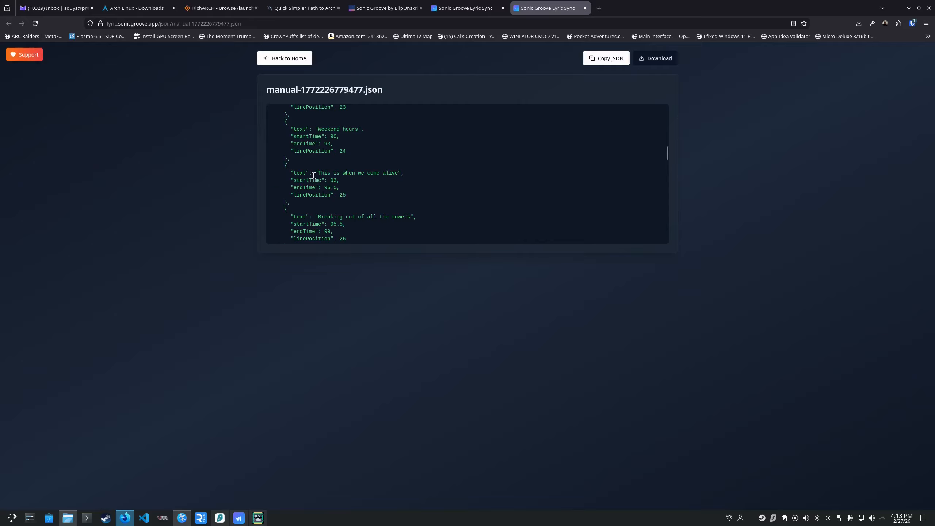
{"action": "left_click_drag", "start_coordinate": [316, 173], "coordinate": [398, 185]}
{"action": "left_click_drag", "start_coordinate": [296, 180], "coordinate": [339, 188]}
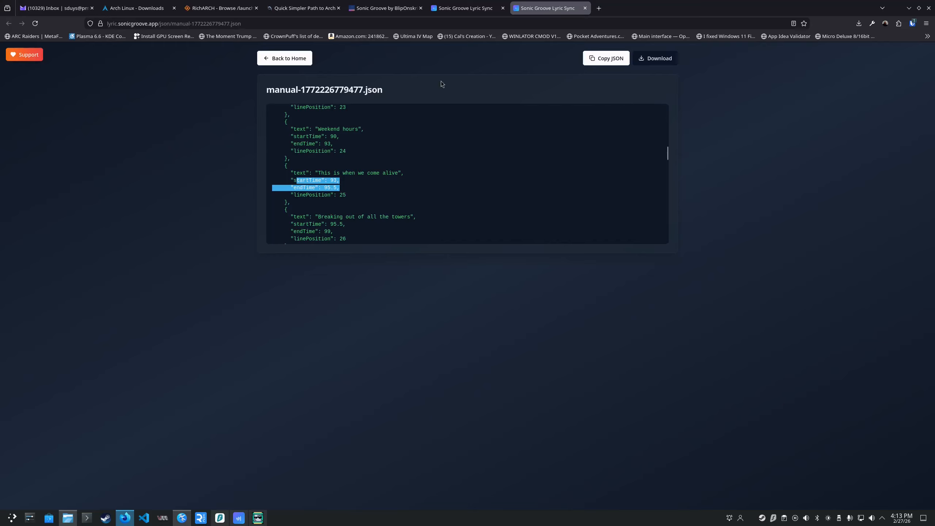
{"action": "left_click_drag", "start_coordinate": [279, 90], "coordinate": [363, 88]}
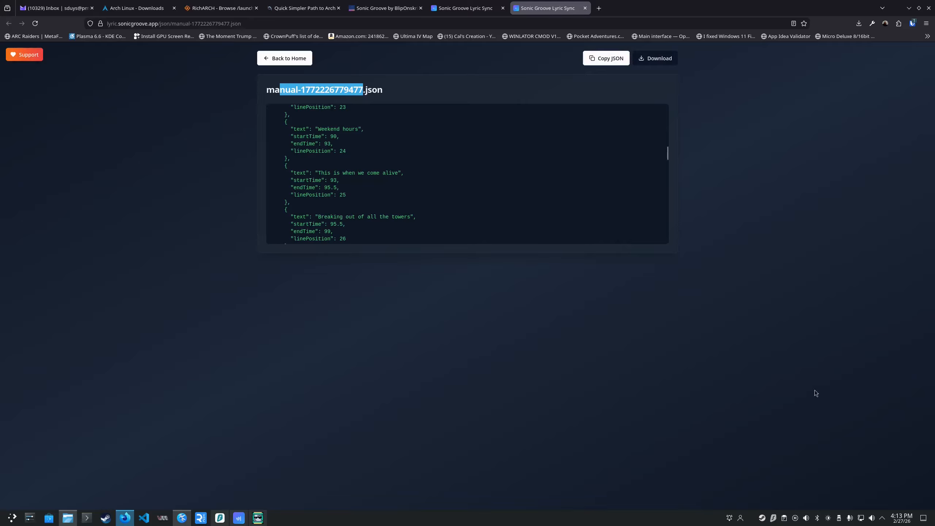
Return to the home page and choose Weekend Hours.mp3 from the SONICGROOVE sg-demo folder as the audio file.
{"action": "left_click", "coordinate": [290, 62]}
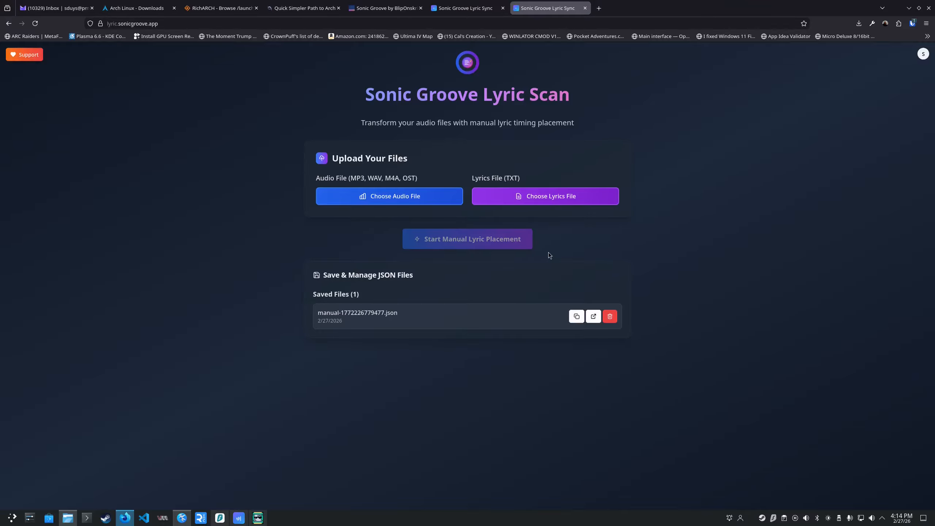
{"action": "left_click", "coordinate": [429, 197]}
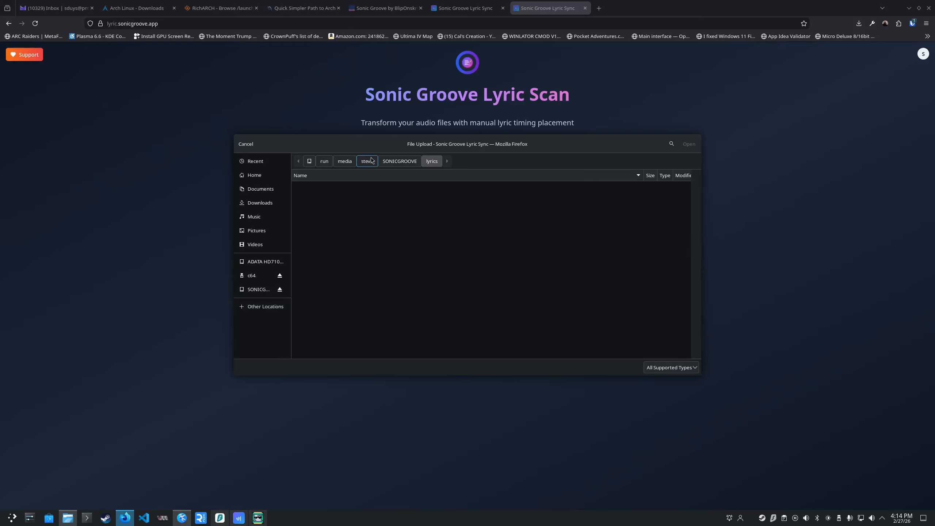
{"action": "left_click", "coordinate": [400, 162]}
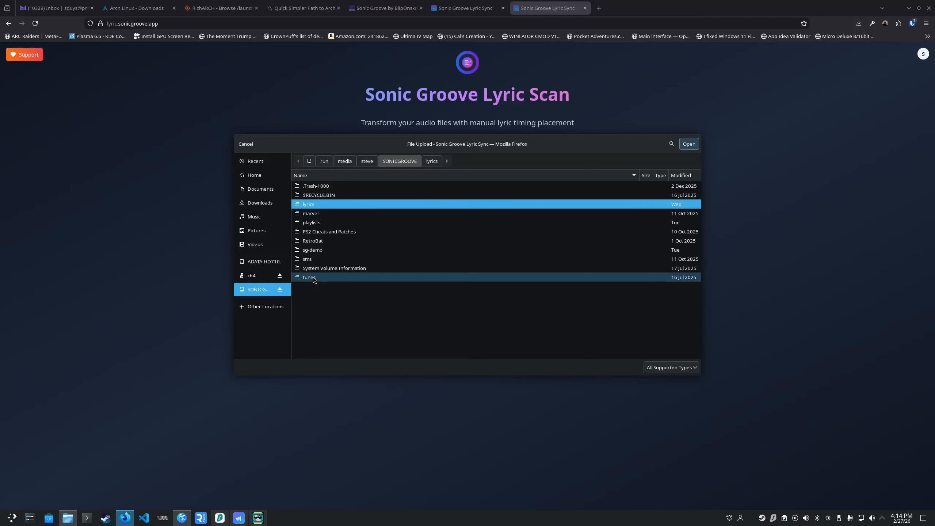
{"action": "double_click", "coordinate": [316, 251]}
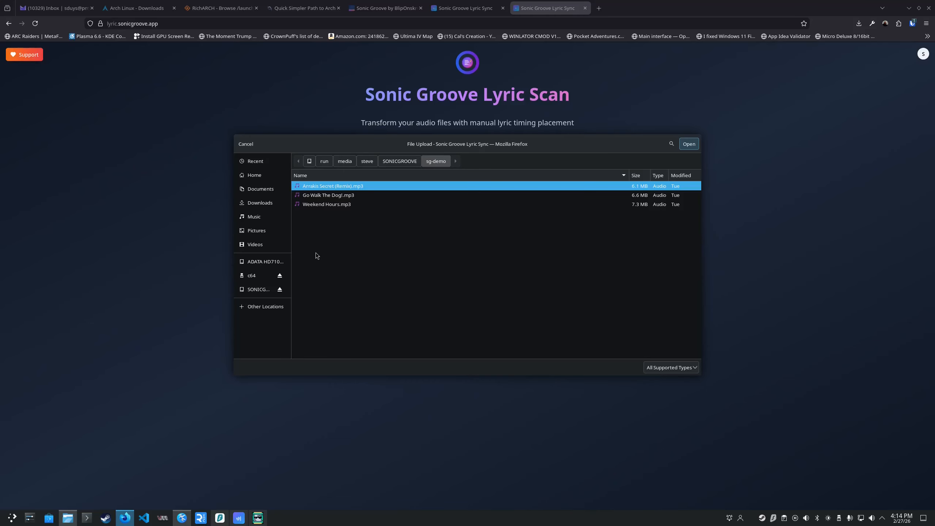
{"action": "left_click", "coordinate": [327, 206]}
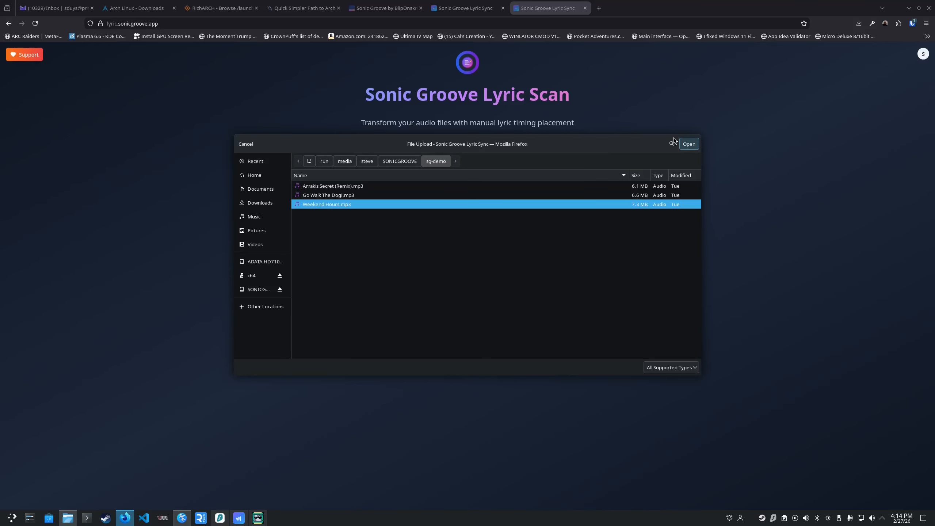
{"action": "left_click", "coordinate": [689, 144]}
Choose weekend-hours-lyrics.txt from the SONICGROOVE lyrics folder as the lyrics file and start manual lyric placement.
{"action": "left_click", "coordinate": [528, 202]}
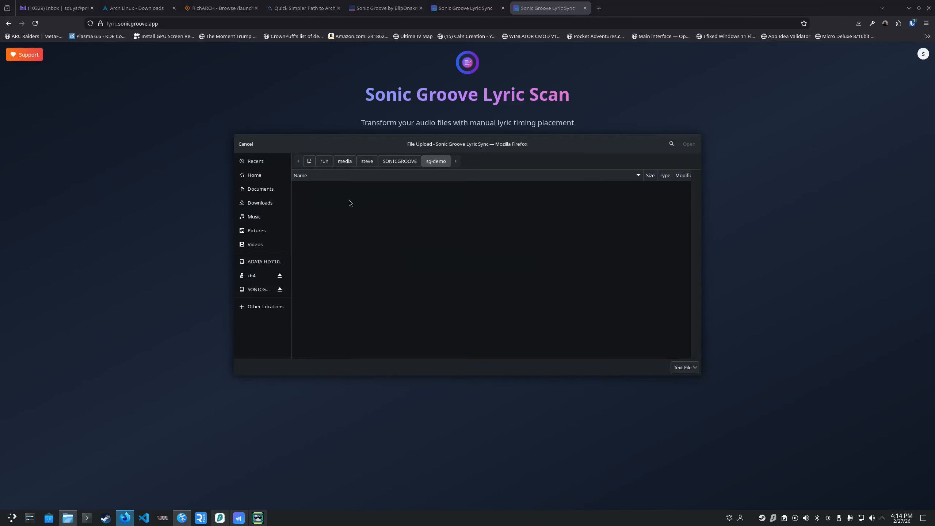
{"action": "left_click", "coordinate": [407, 166]}
{"action": "double_click", "coordinate": [341, 206]}
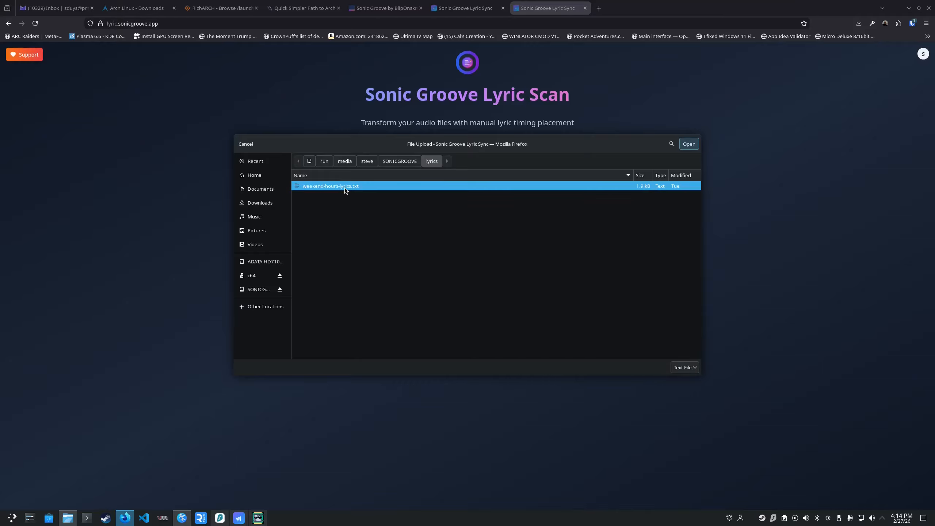
{"action": "double_click", "coordinate": [344, 187]}
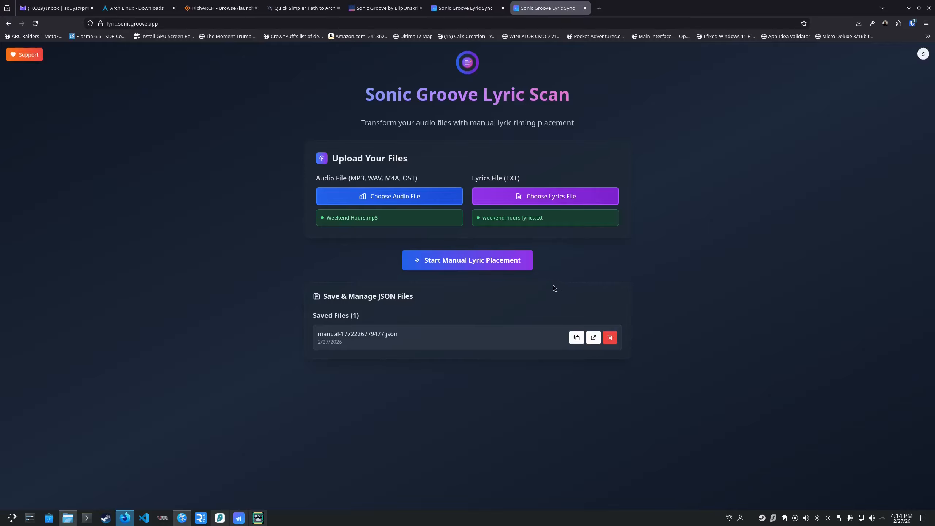
{"action": "left_click", "coordinate": [475, 264]}
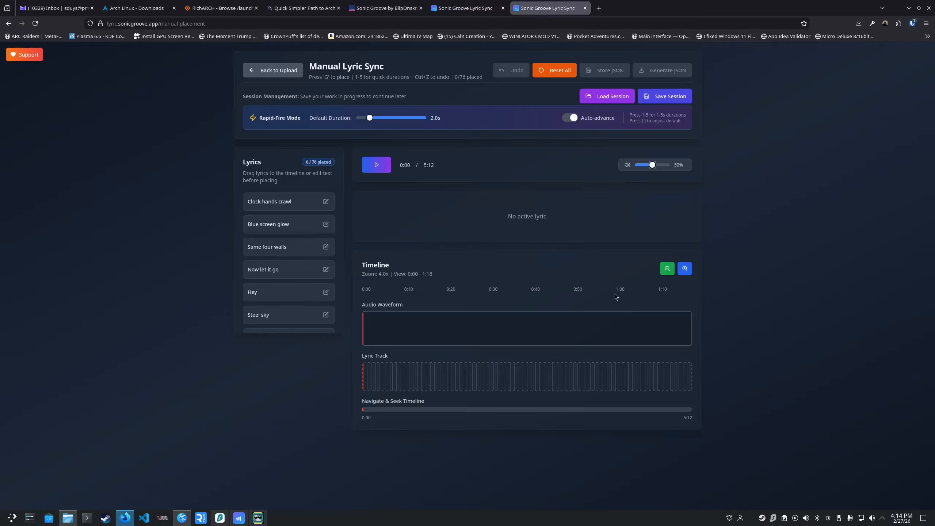
Load session-Weekend Hours-2026-02-25T16-36-14.json and play the audio around 0:30 to check the timing of the "Hey" lyric.
{"action": "left_click", "coordinate": [625, 96]}
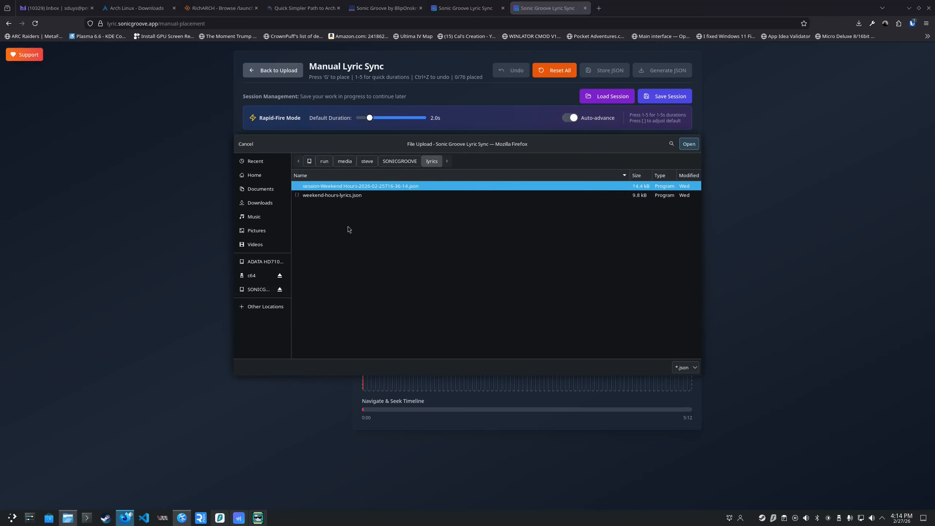
{"action": "double_click", "coordinate": [346, 187]}
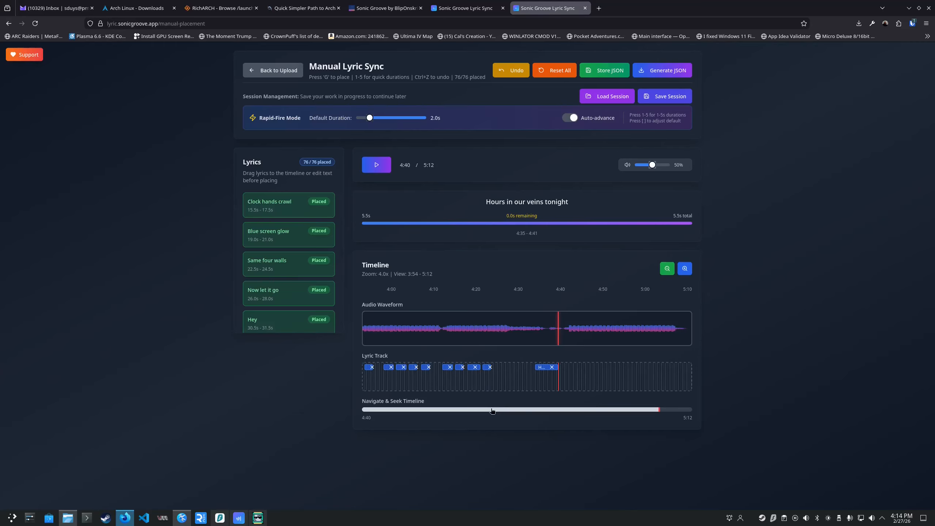
{"action": "left_click_drag", "start_coordinate": [493, 410], "coordinate": [389, 406]}
{"action": "key", "text": "space"}
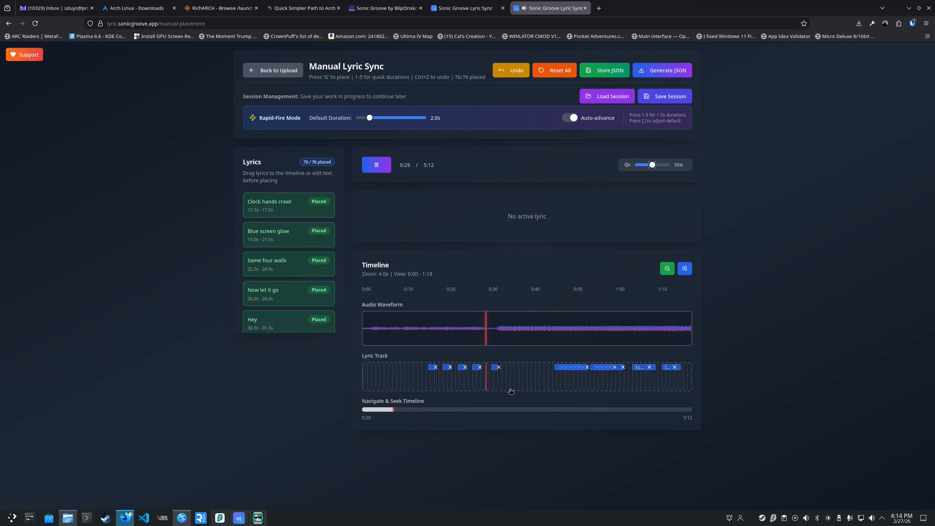
{"action": "key", "text": "space"}
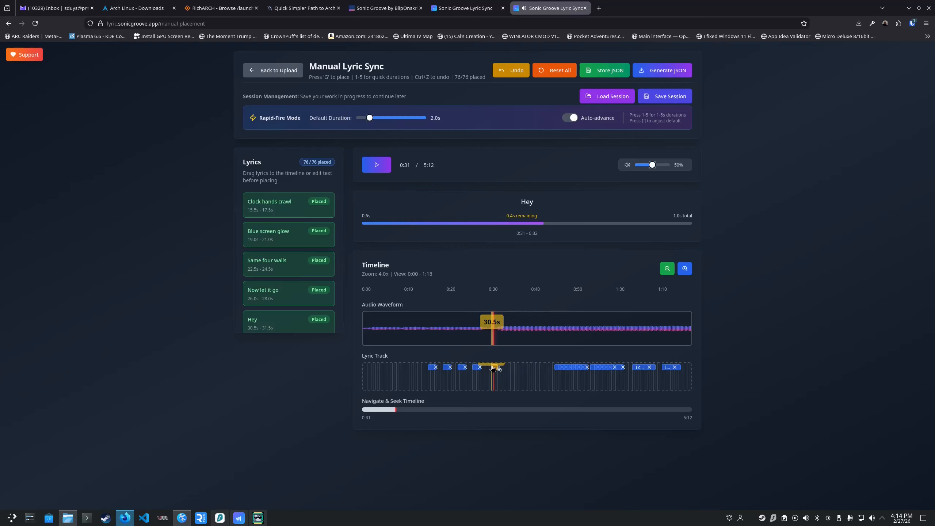
{"action": "left_click", "coordinate": [478, 325]}
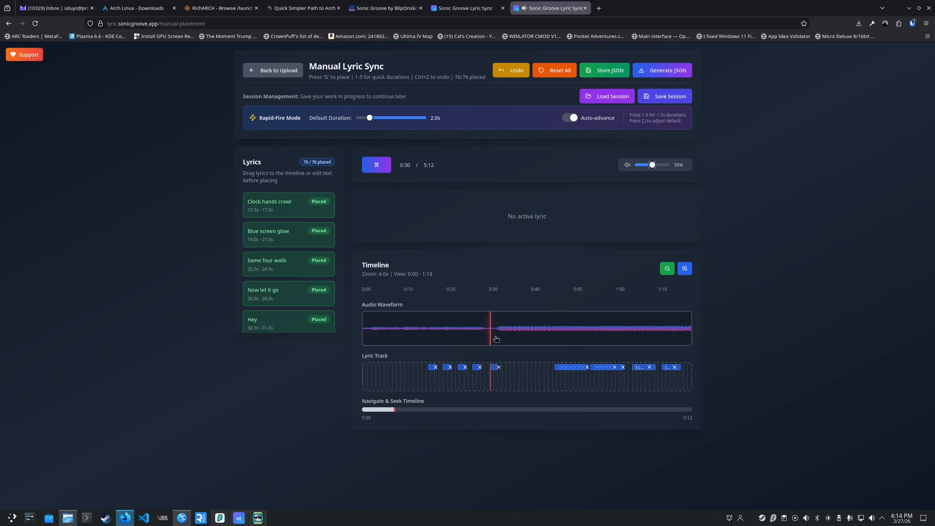
{"action": "key", "text": "space"}
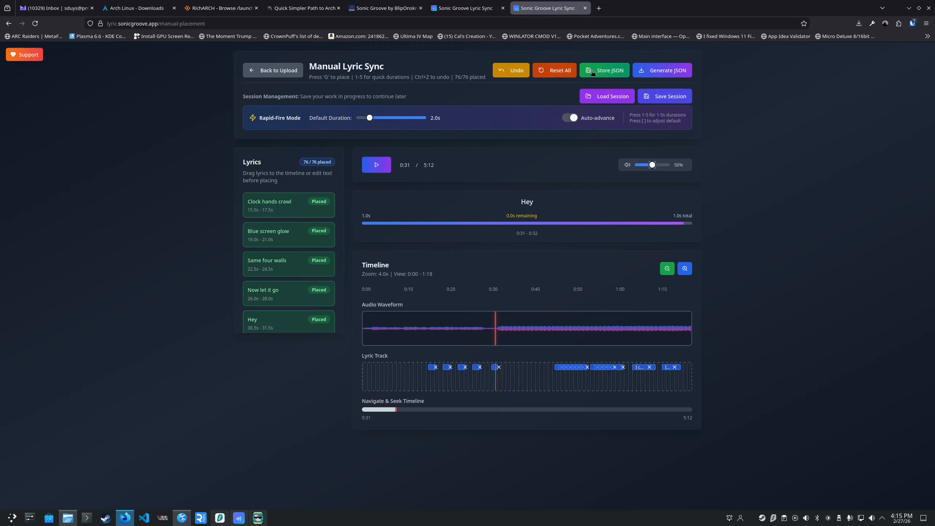
Generate and download the lyric timing JSON, and switch to the other Lyric Sync tab with the saved files list.
{"action": "left_click", "coordinate": [668, 72]}
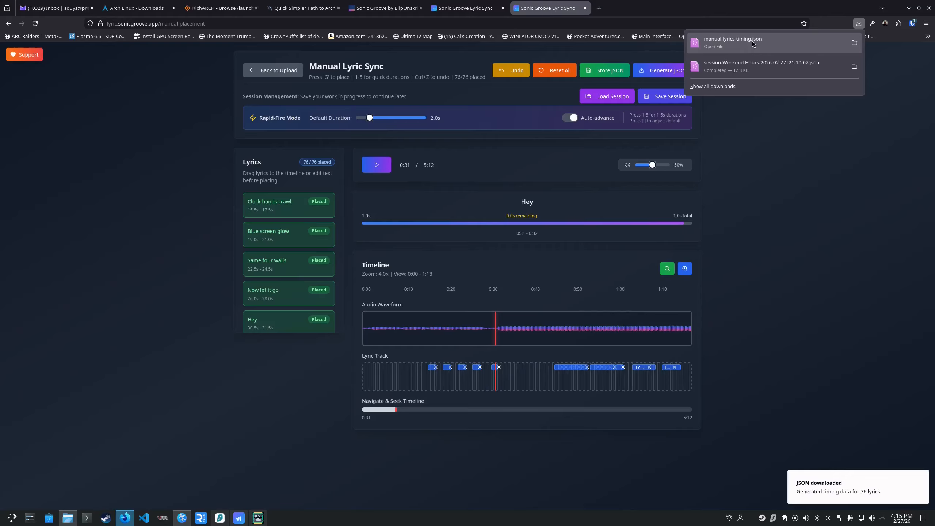
{"action": "left_click", "coordinate": [913, 242]}
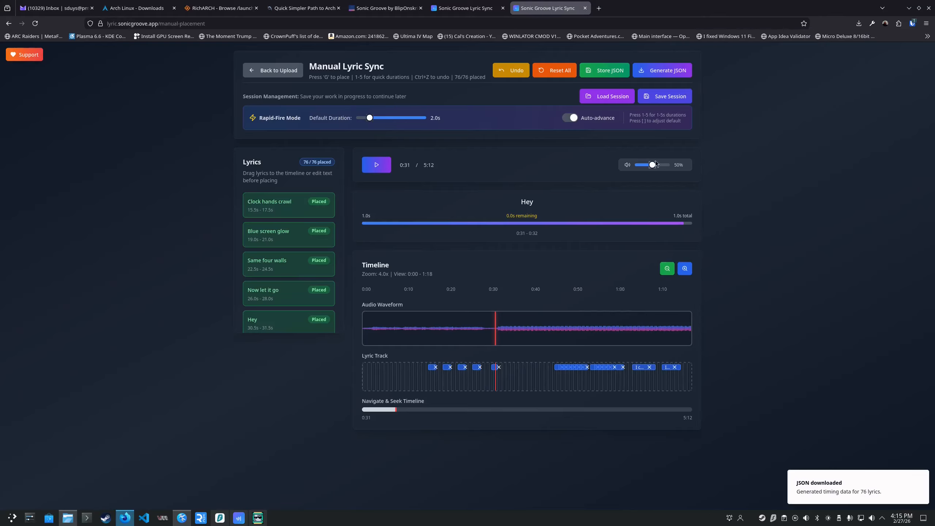
{"action": "left_click", "coordinate": [477, 15]}
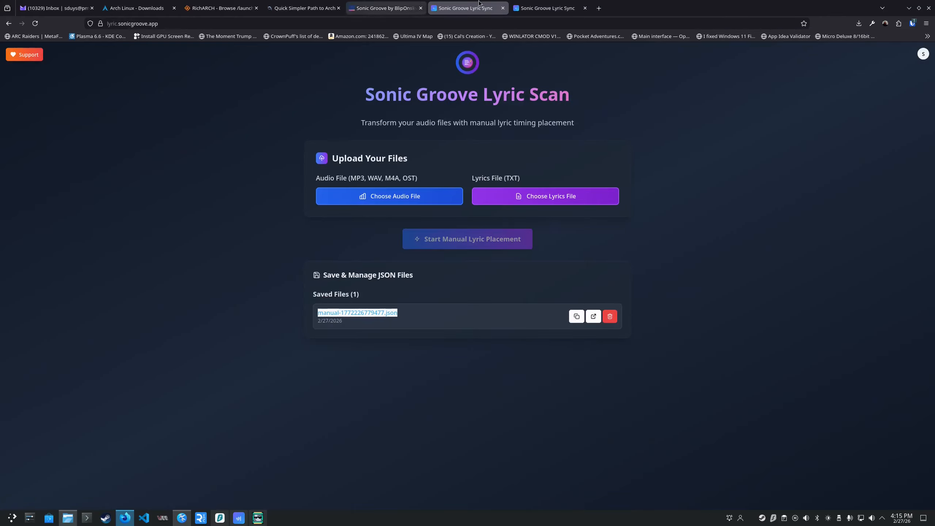
Open the Sonic Groove player at sonicgroove.app in a new browser tab.
{"action": "left_click", "coordinate": [598, 8]}
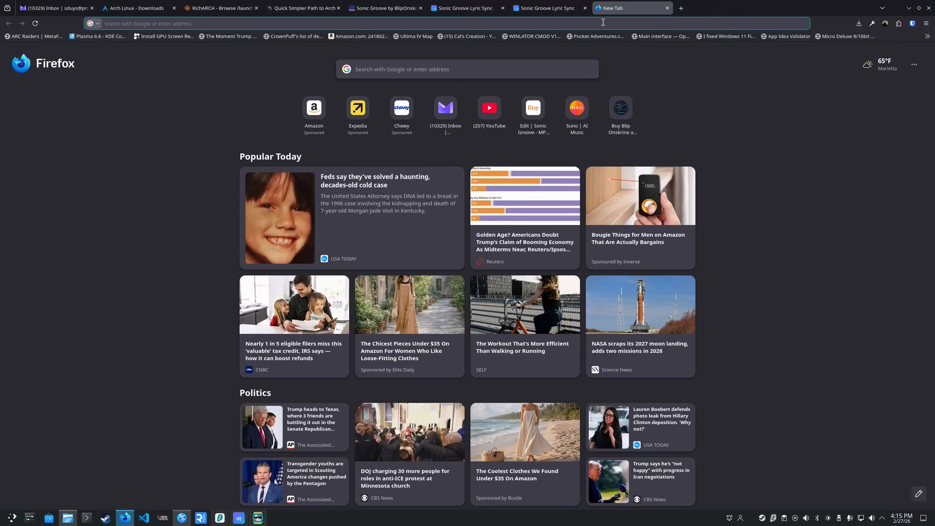
{"action": "type", "text": "sonicgroove.app"}
{"action": "key", "text": "Return"}
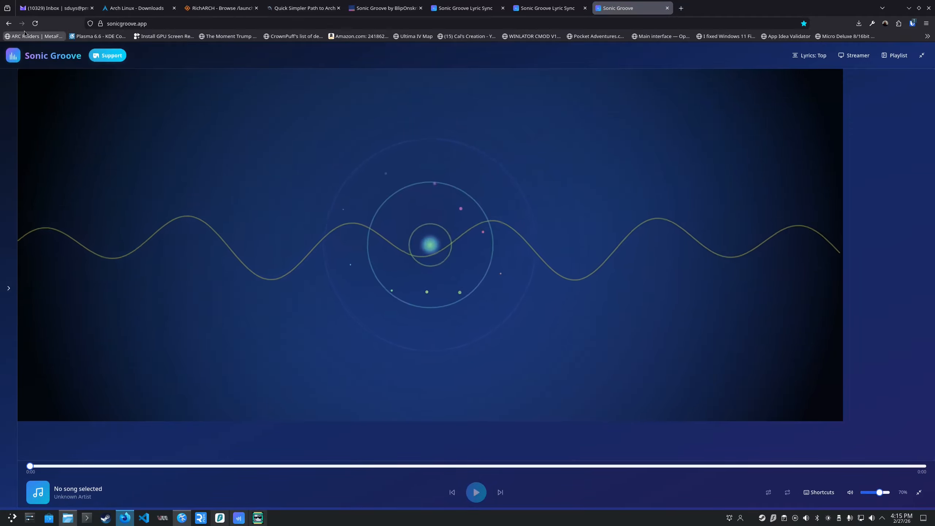
Expand the playlist and add Weekend Hours.mp3 from the SONICGROOVE sg-demo folder.
{"action": "left_click", "coordinate": [15, 251]}
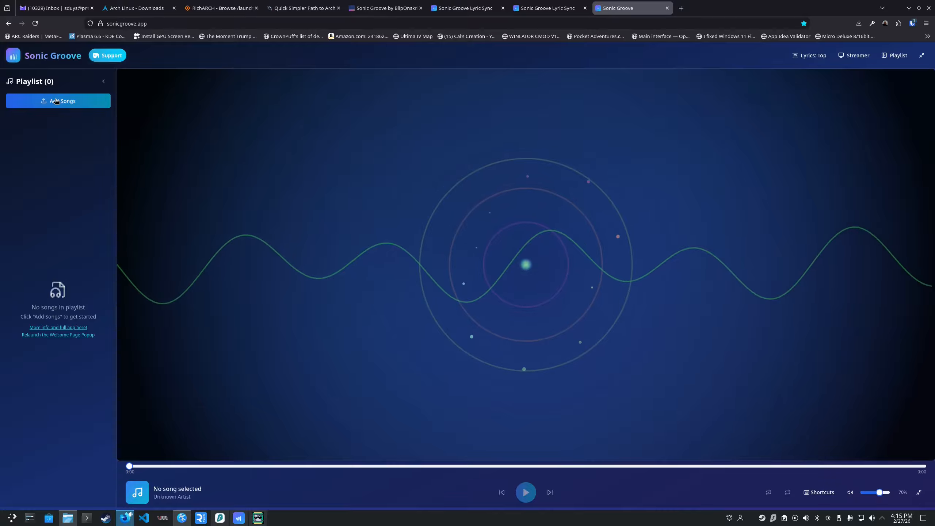
{"action": "left_click", "coordinate": [56, 100]}
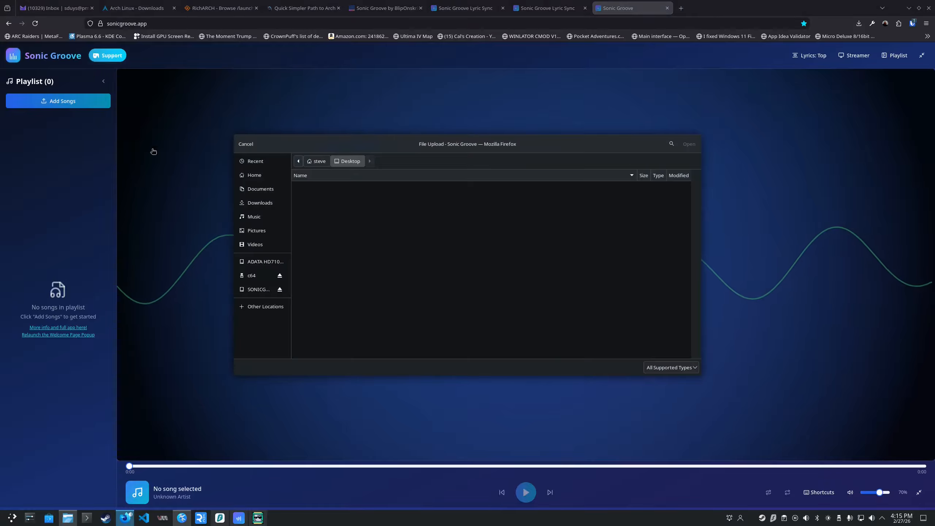
{"action": "left_click", "coordinate": [259, 293]}
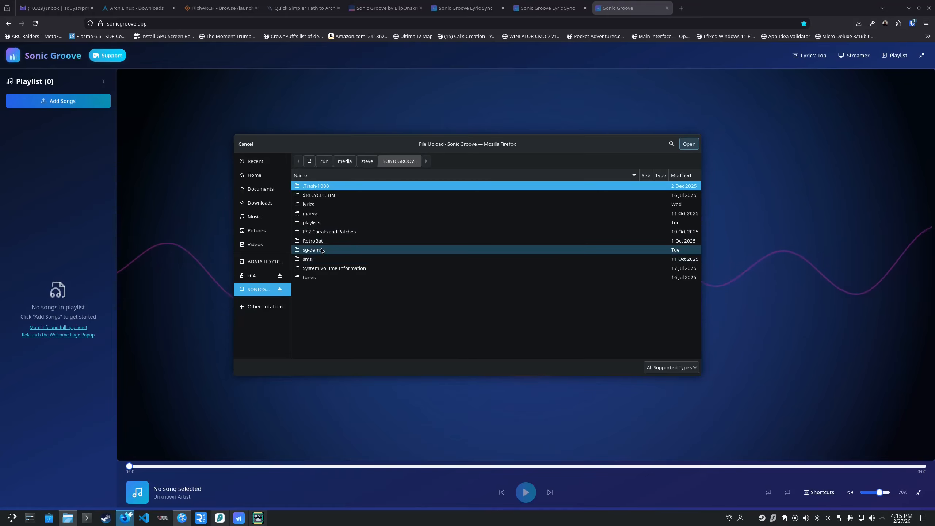
{"action": "double_click", "coordinate": [322, 250]}
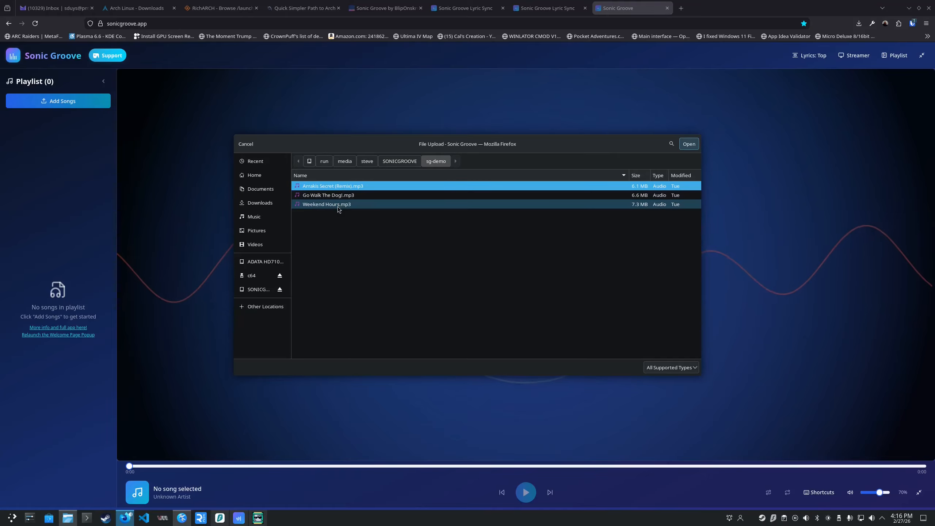
{"action": "double_click", "coordinate": [338, 205]}
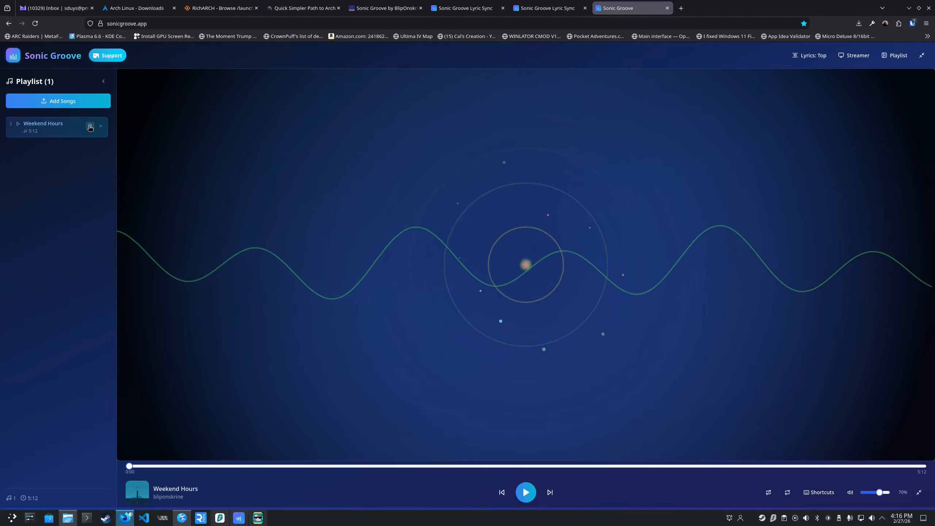
Attach weekend-hours-lyrics.json from the SONICGROOVE lyrics folder as the lyrics of the Weekend Hours song.
{"action": "left_click", "coordinate": [90, 126]}
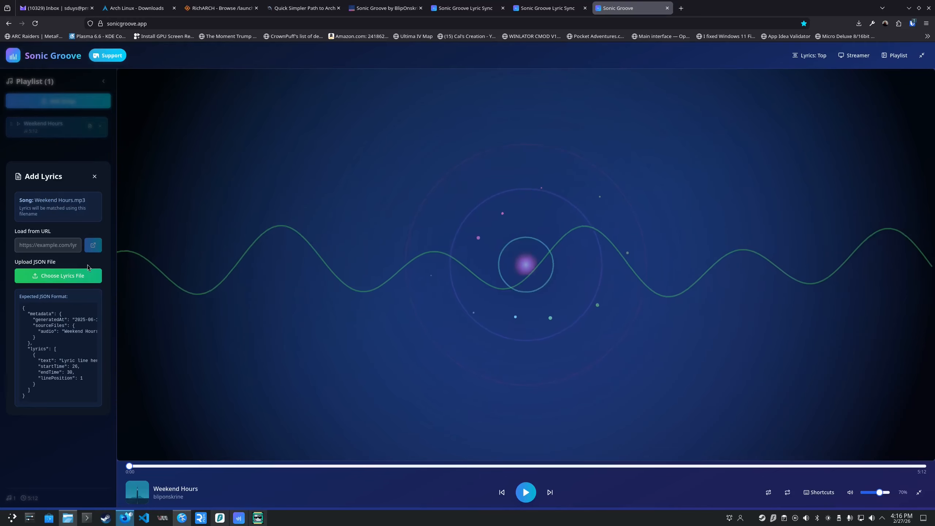
{"action": "left_click", "coordinate": [59, 276]}
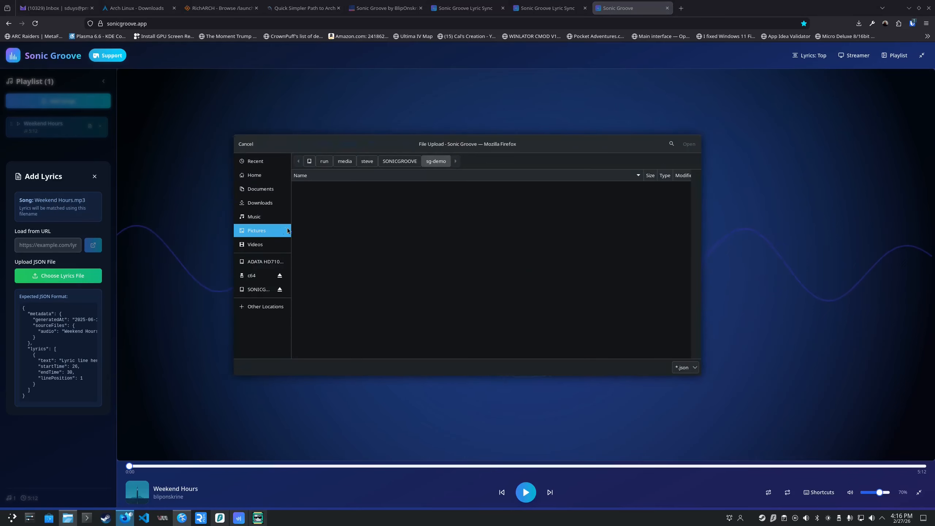
{"action": "left_click", "coordinate": [399, 161]}
{"action": "left_click", "coordinate": [313, 206]}
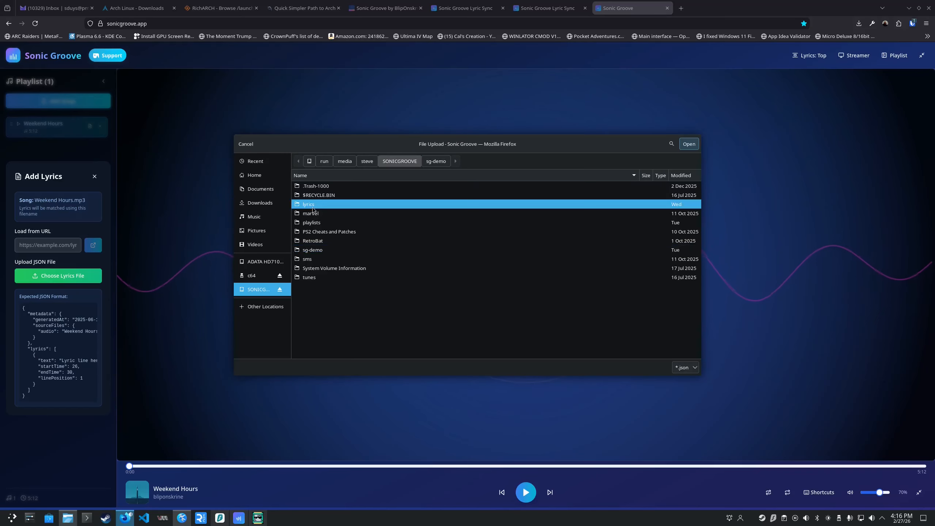
{"action": "double_click", "coordinate": [313, 207]}
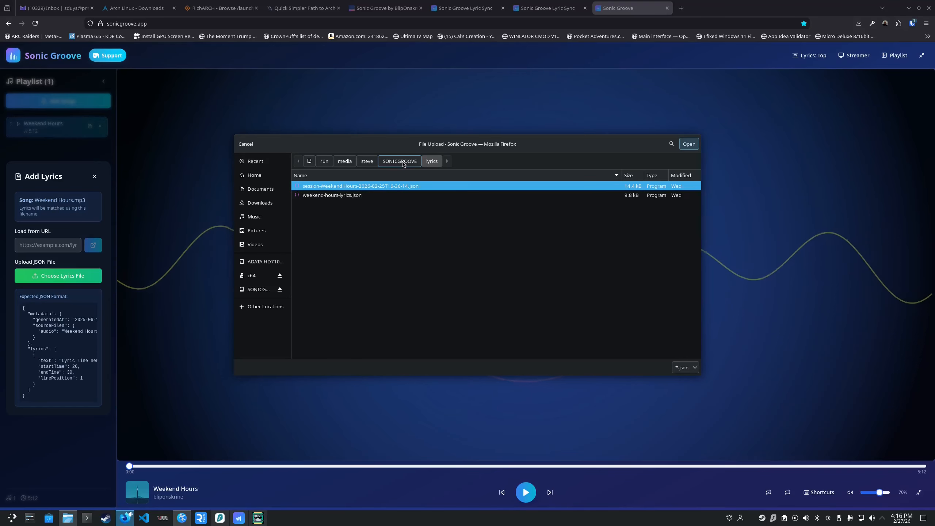
{"action": "left_click", "coordinate": [333, 195]}
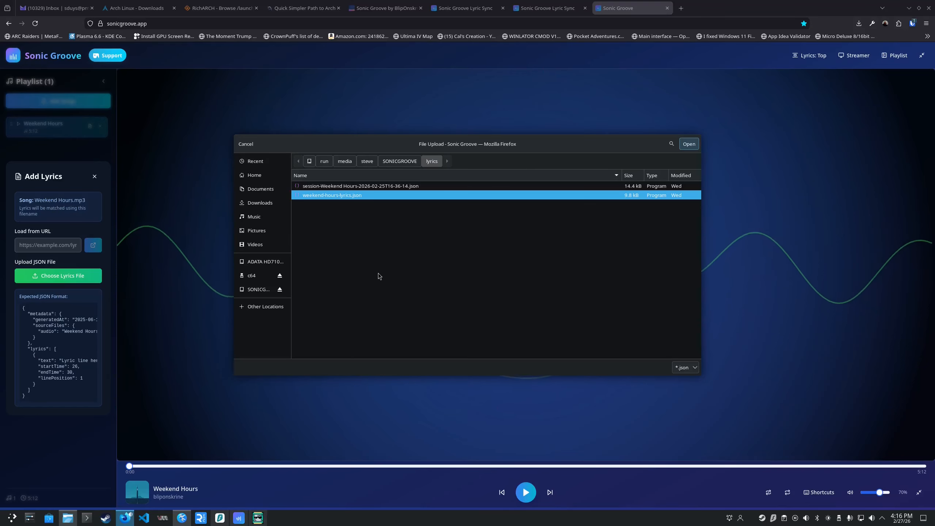
{"action": "left_click", "coordinate": [689, 143]}
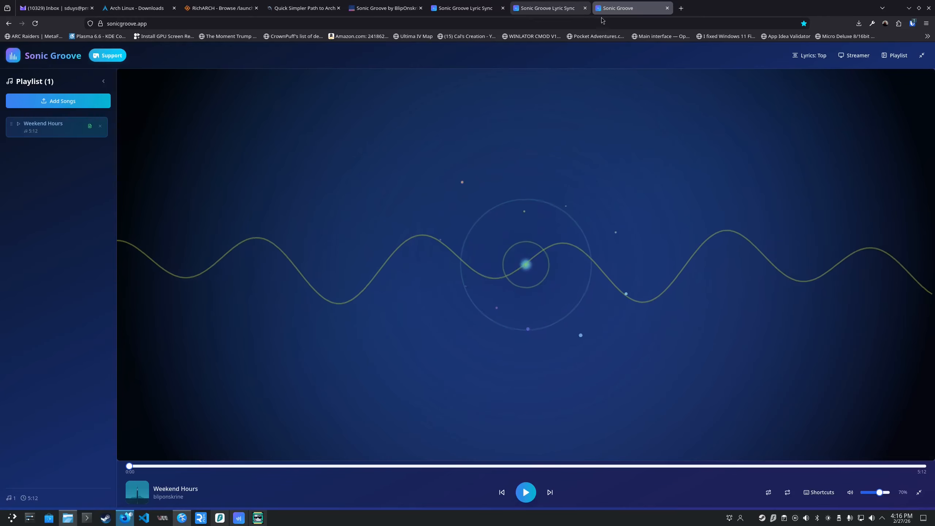
Close the player tab and reopen sonicgroove.app in a fresh tab.
{"action": "key", "text": "ctrl+w"}
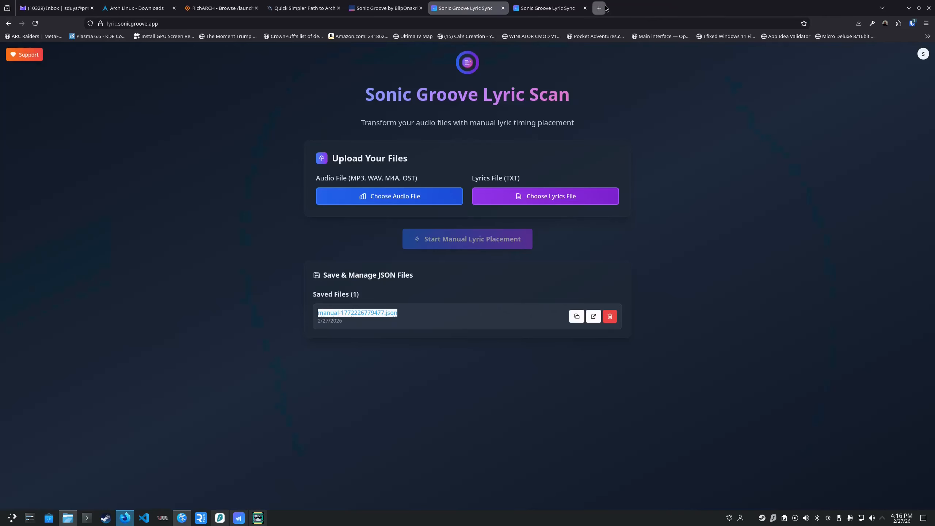
{"action": "left_click", "coordinate": [603, 7]}
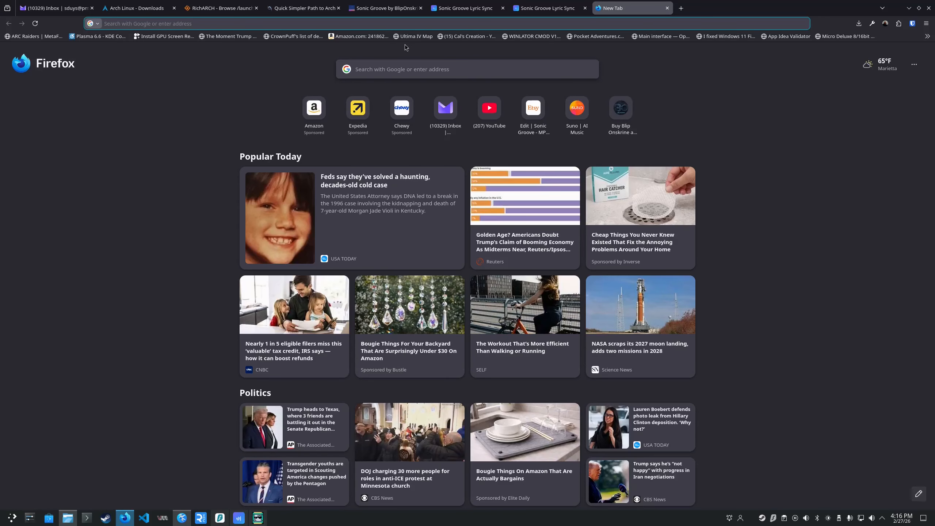
{"action": "type", "text": "sonicgroove.app/"}
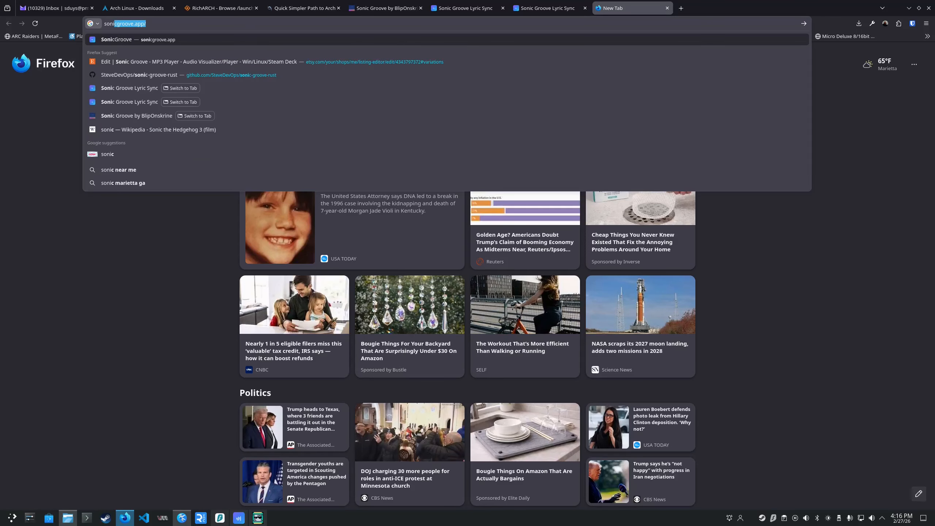
{"action": "key", "text": "Return"}
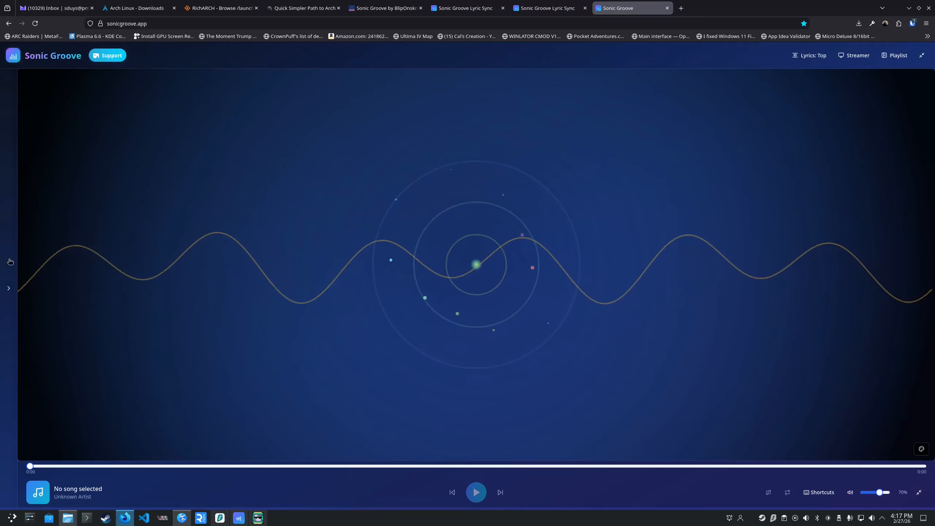
Add Weekend Hours.mp3 from the sg-demo folder to the empty playlist of the reopened player.
{"action": "left_click", "coordinate": [9, 263]}
{"action": "left_click", "coordinate": [58, 100]}
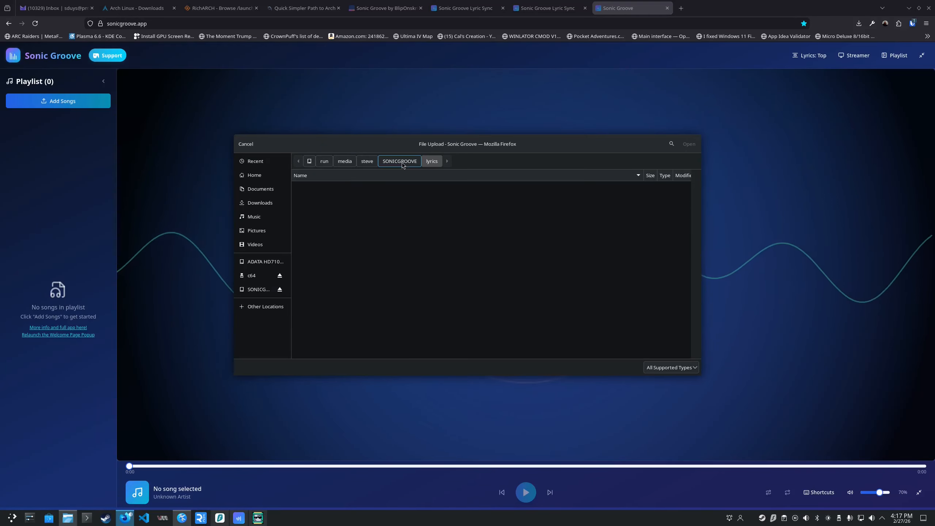
{"action": "left_click", "coordinate": [401, 161]}
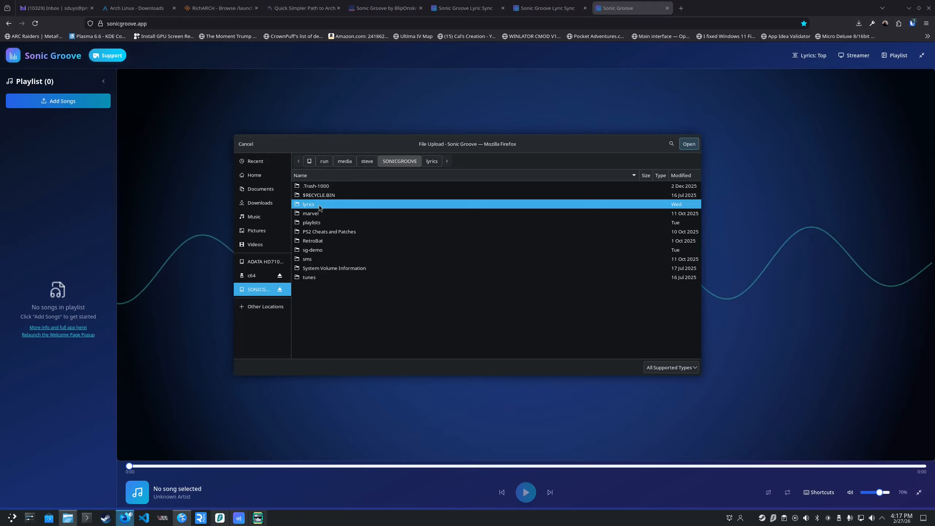
{"action": "left_click", "coordinate": [320, 278]}
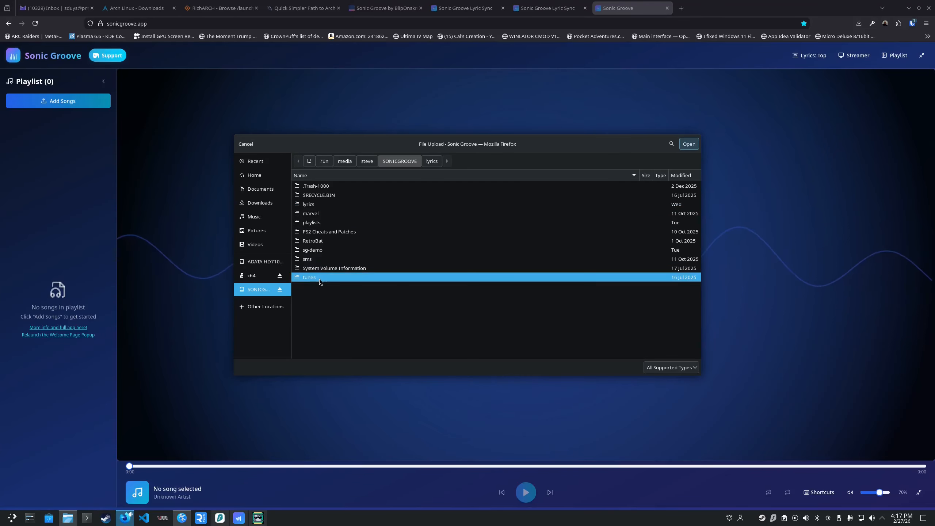
{"action": "double_click", "coordinate": [319, 279]}
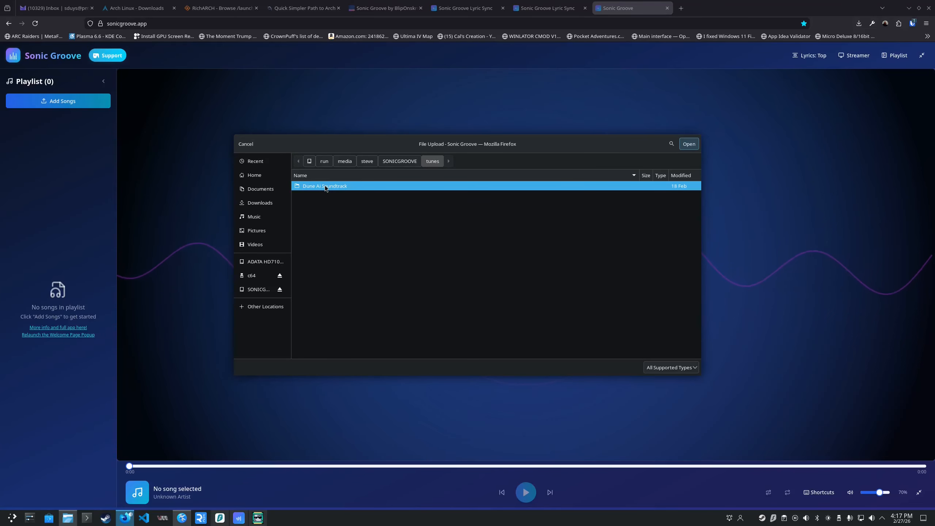
{"action": "left_click", "coordinate": [399, 161]}
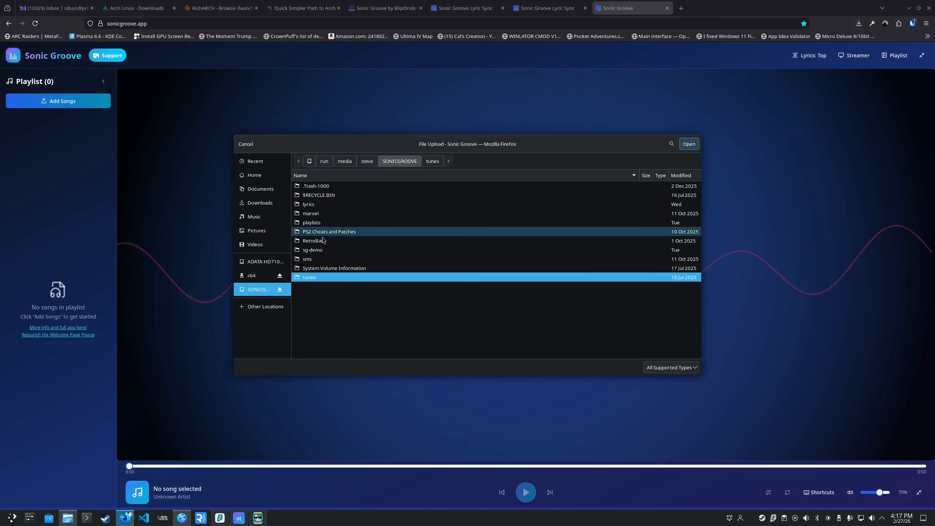
{"action": "double_click", "coordinate": [312, 249]}
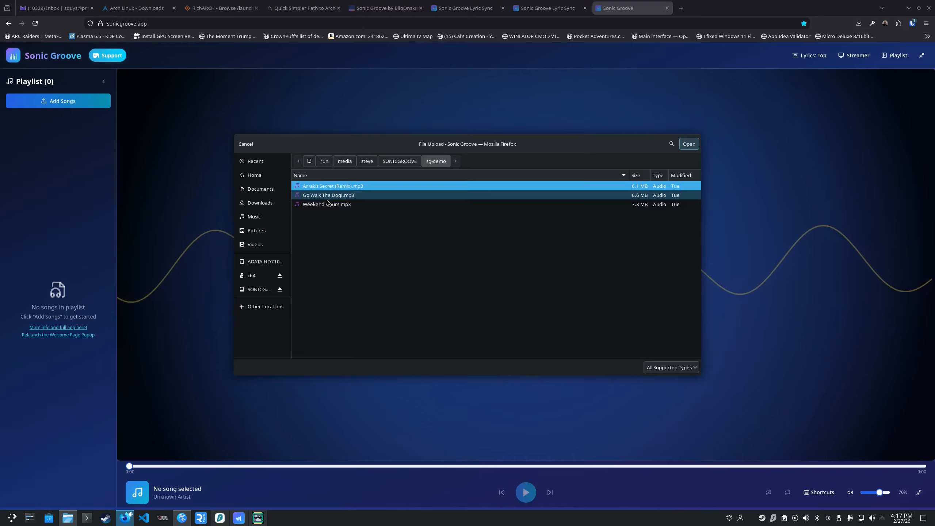
{"action": "double_click", "coordinate": [326, 204]}
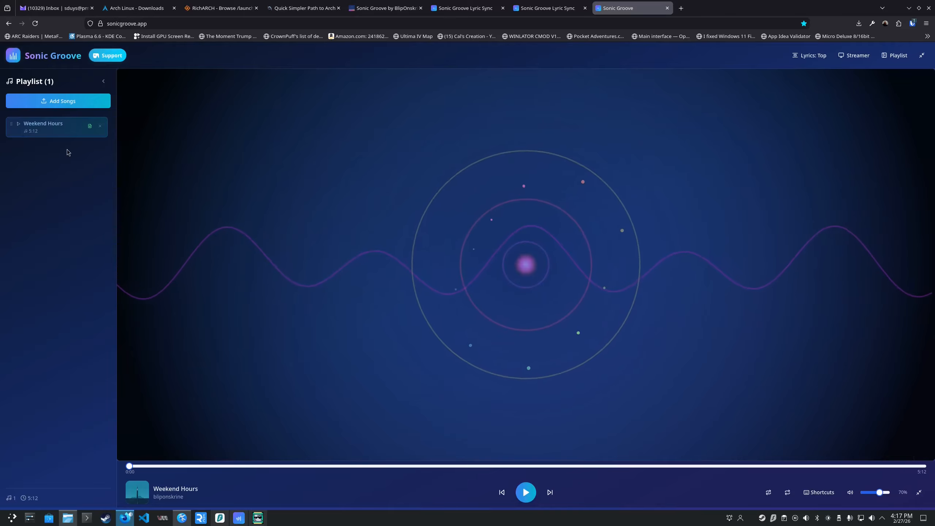
Play Weekend Hours, skip ahead past the intro to check the synced lyrics, and pause at about 0:51.
{"action": "left_click", "coordinate": [57, 130]}
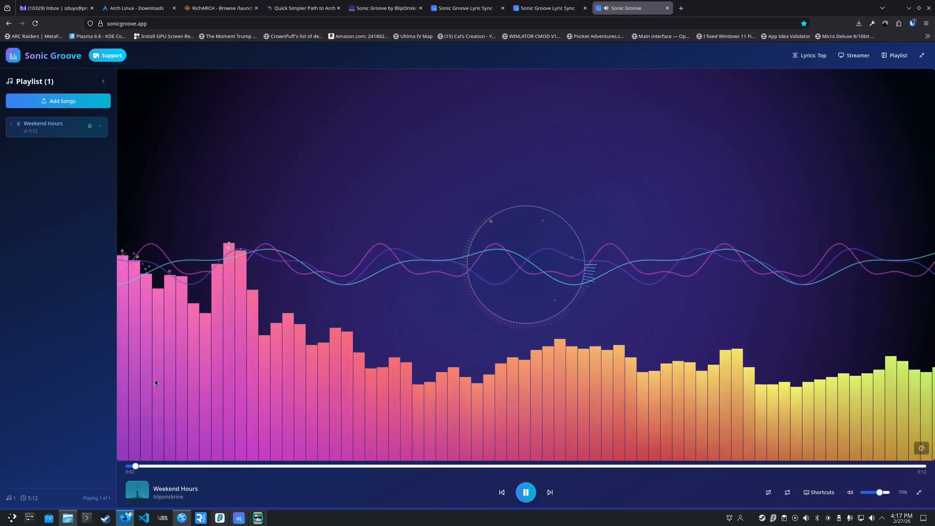
{"action": "left_click", "coordinate": [161, 466]}
{"action": "left_click", "coordinate": [190, 466]}
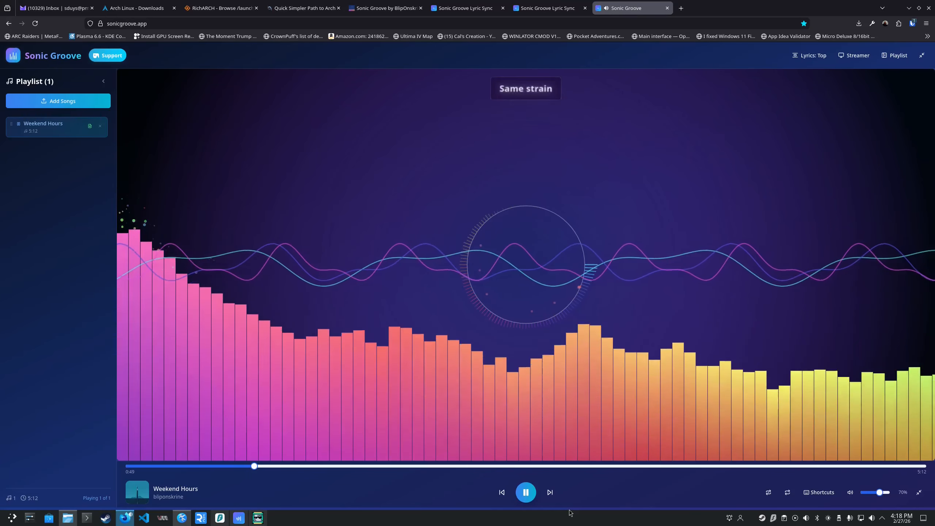
{"action": "left_click", "coordinate": [526, 493]}
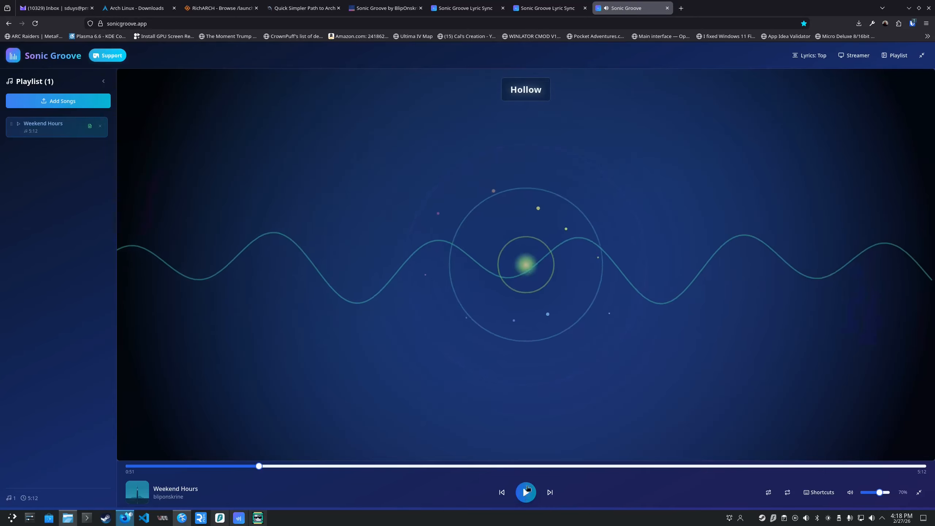